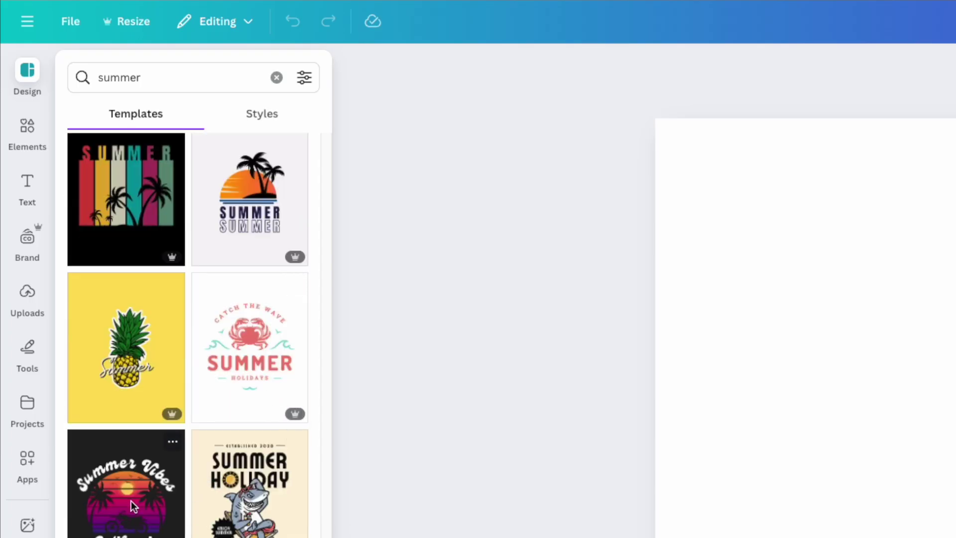
# Step: Browse the summer T-shirt templates and apply the black California Beach retro sunset template to the blank page
pyautogui.scroll(-6, 132, 507)
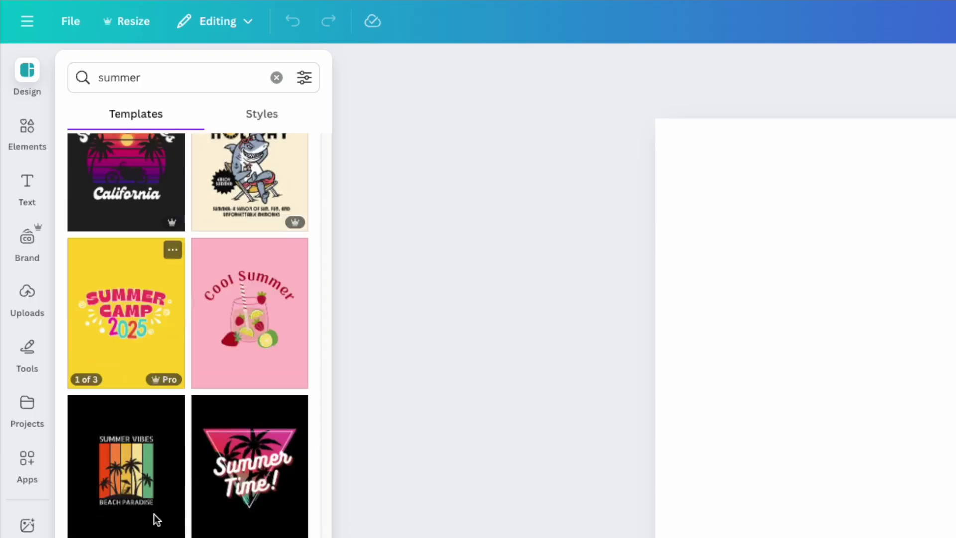
pyautogui.scroll(-15, 154, 509)
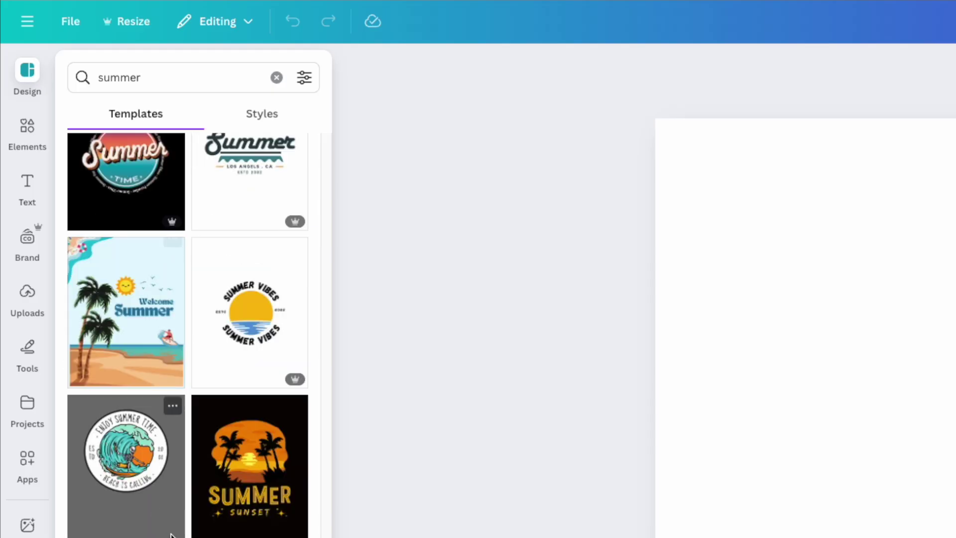
pyautogui.scroll(-15, 172, 535)
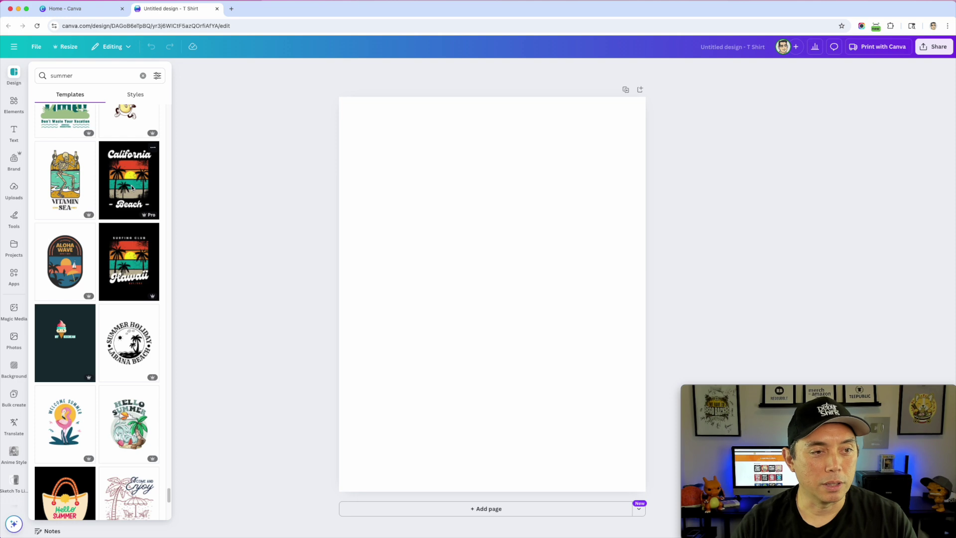
pyautogui.click(132, 187)
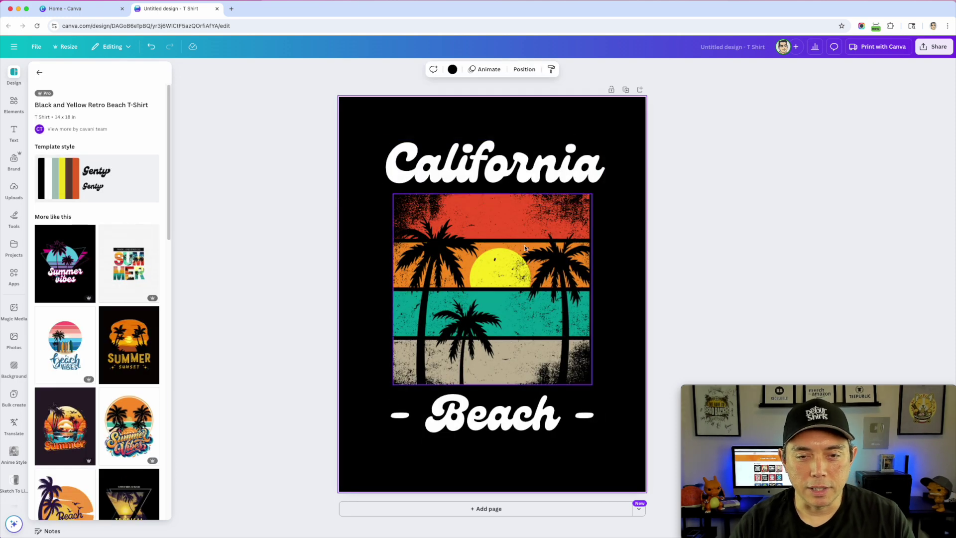
# Step: Shift the palm sunset graphic slightly left, try an orange page background, and settle on dark gray
pyautogui.click(524, 245)
pyautogui.moveTo(524, 245); pyautogui.dragTo(517, 245)
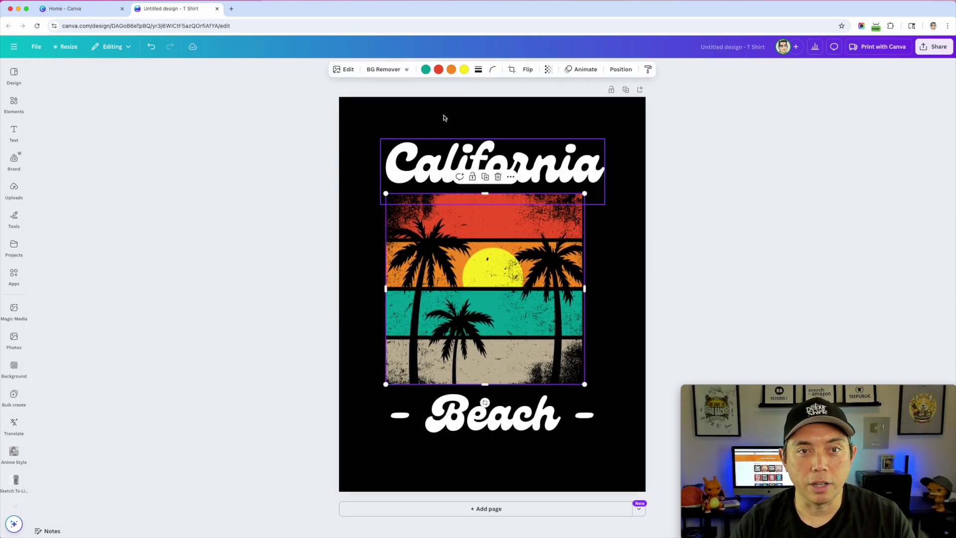
pyautogui.click(357, 106)
pyautogui.click(452, 70)
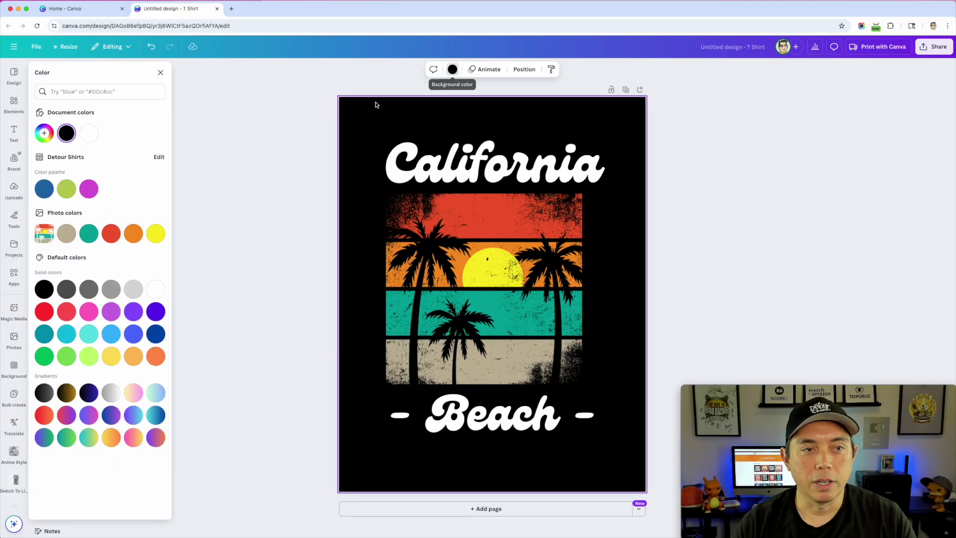
pyautogui.click(133, 234)
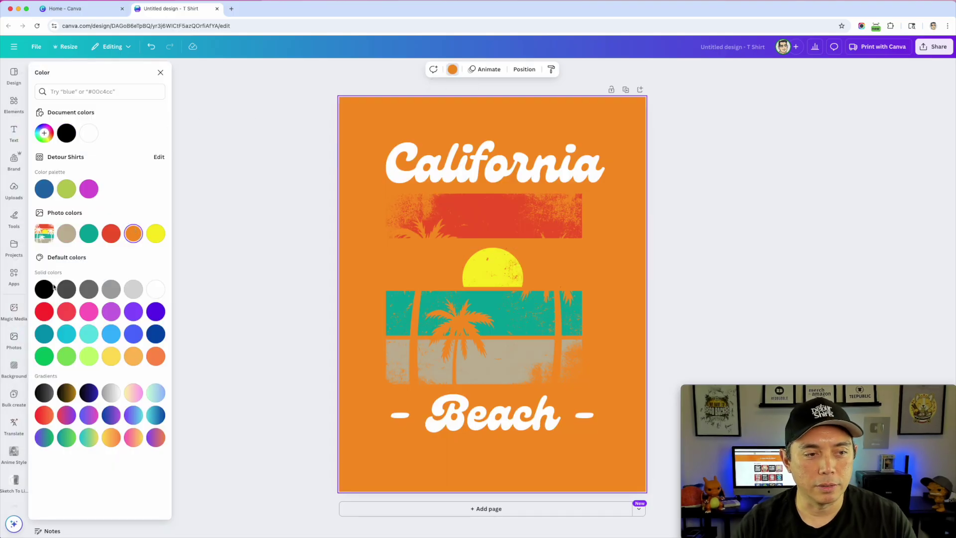
pyautogui.click(67, 289)
# Step: Delete the California and Beach texts and reposition the remaining palm sunset graphic on the page
pyautogui.moveTo(535, 253)
pyautogui.mouseDown()
pyautogui.moveTo(553, 252)
pyautogui.moveTo(523, 252)
pyautogui.mouseUp()
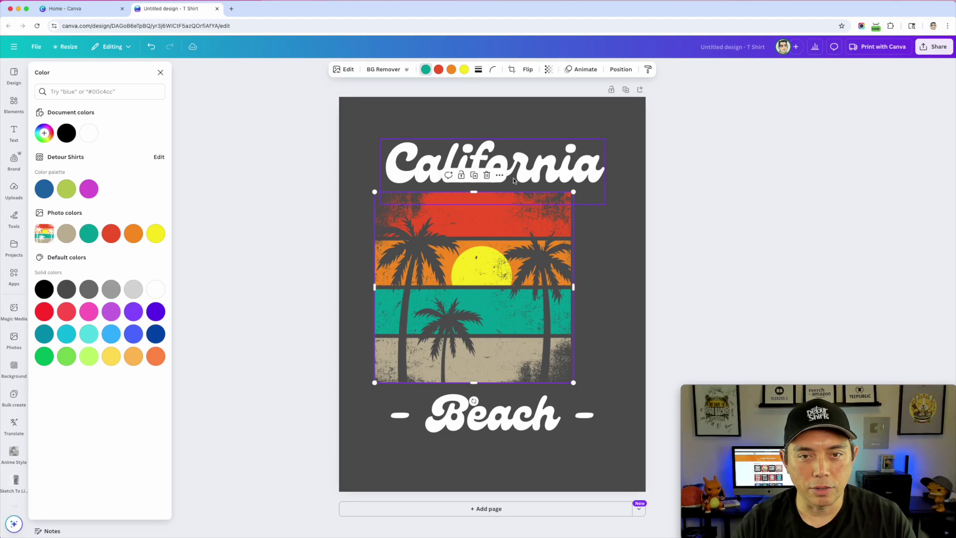
pyautogui.click(514, 178)
pyautogui.press('Delete')
pyautogui.click(514, 396)
pyautogui.press('Delete')
pyautogui.moveTo(509, 289); pyautogui.dragTo(540, 286)
pyautogui.moveTo(572, 257); pyautogui.dragTo(536, 252)
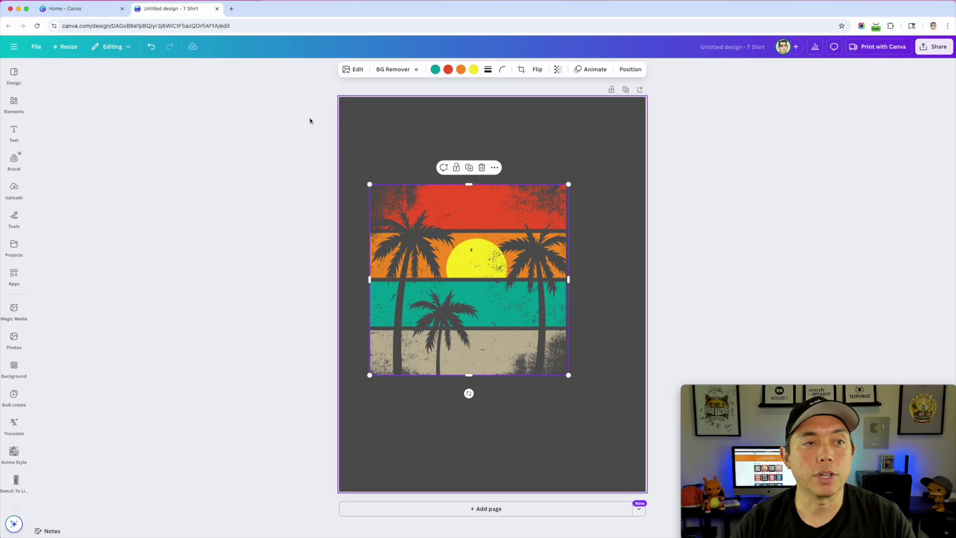
# Step: Create a copy of the design resized to a custom 4500 × 5400 px and open that copy
pyautogui.click(68, 46)
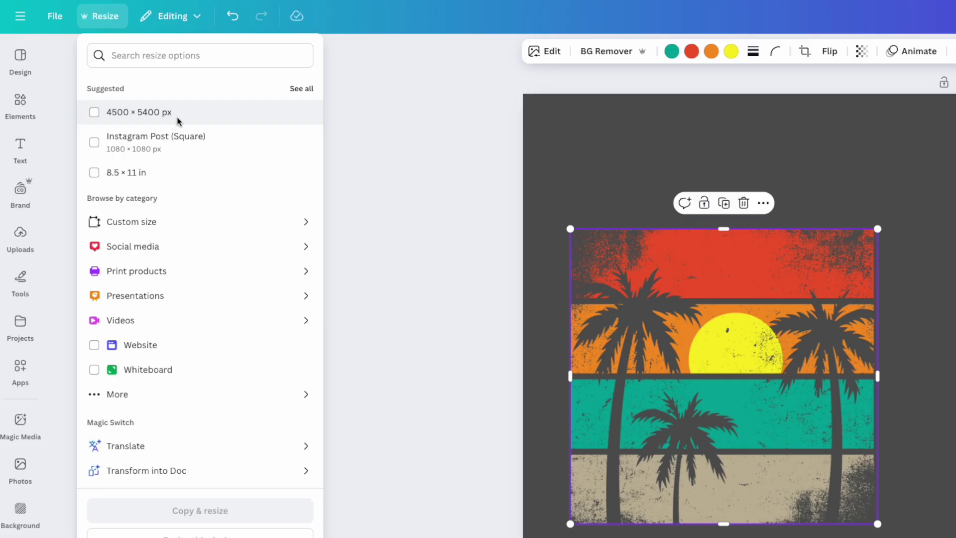
pyautogui.click(139, 222)
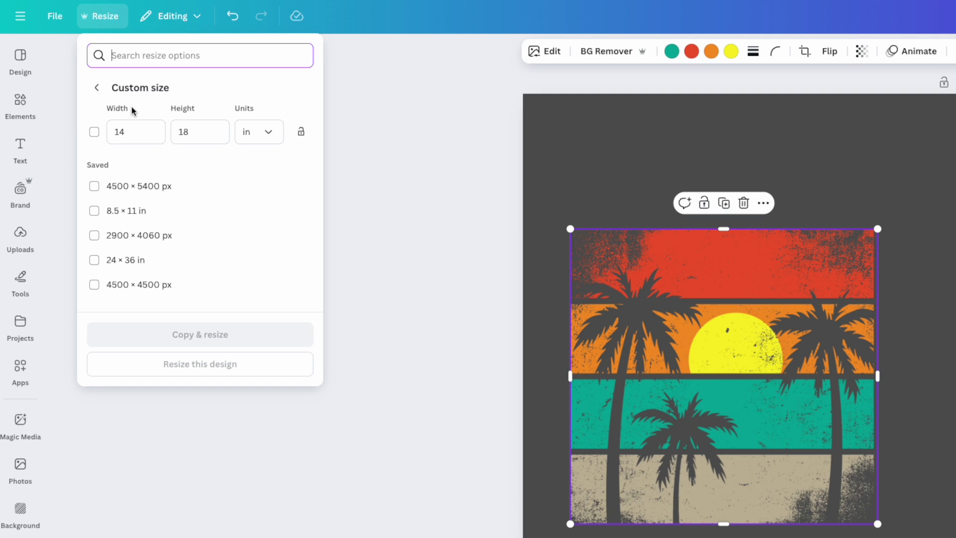
pyautogui.click(256, 131)
pyautogui.click(264, 165)
pyautogui.click(125, 139)
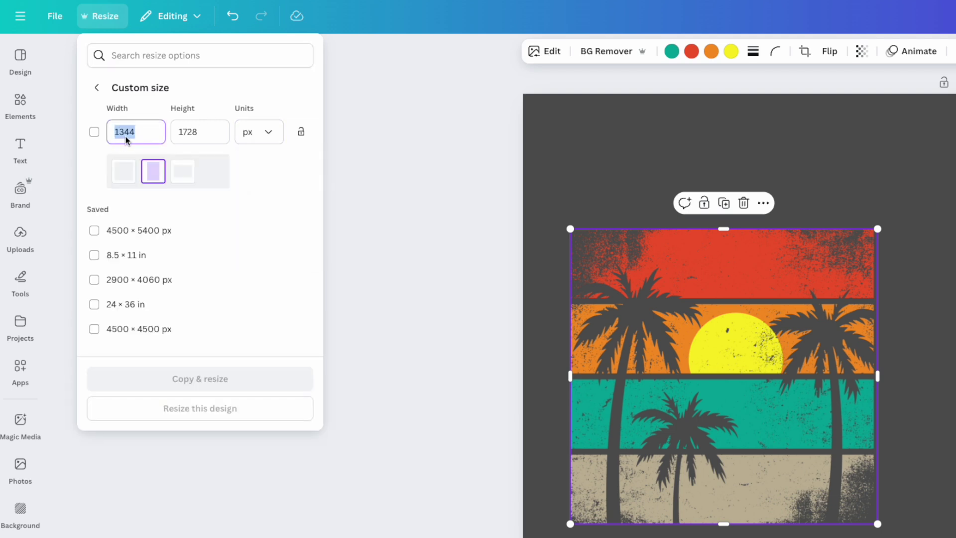
pyautogui.write('4500')
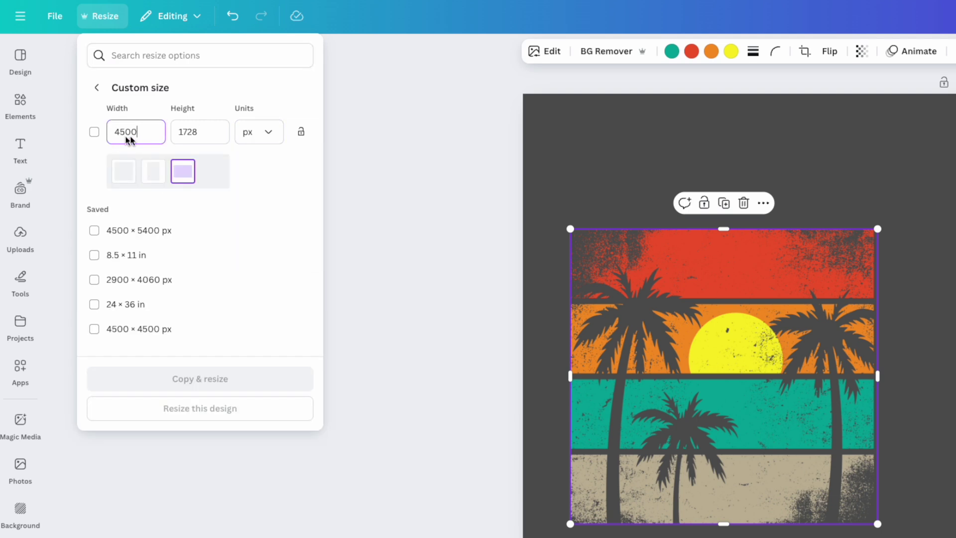
pyautogui.click(203, 132)
pyautogui.write('5400')
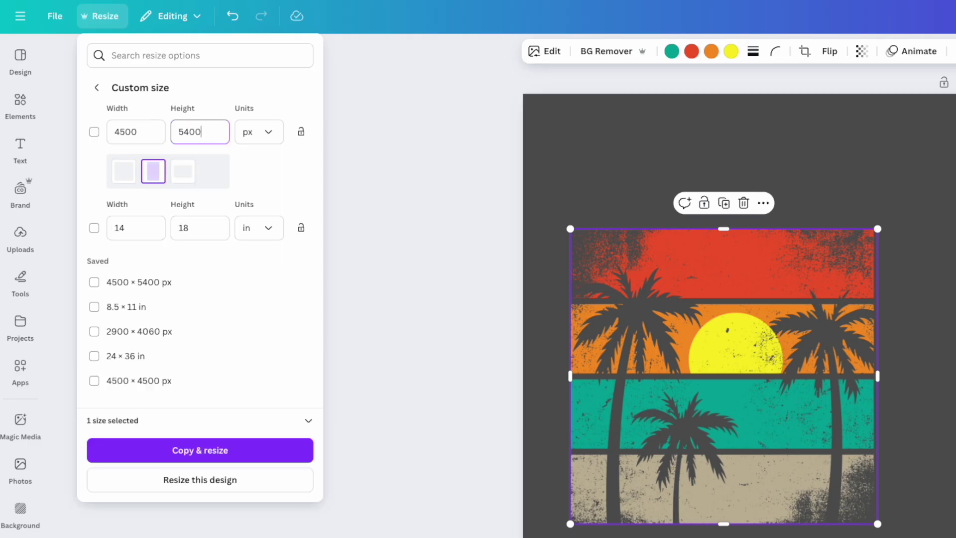
pyautogui.click(294, 176)
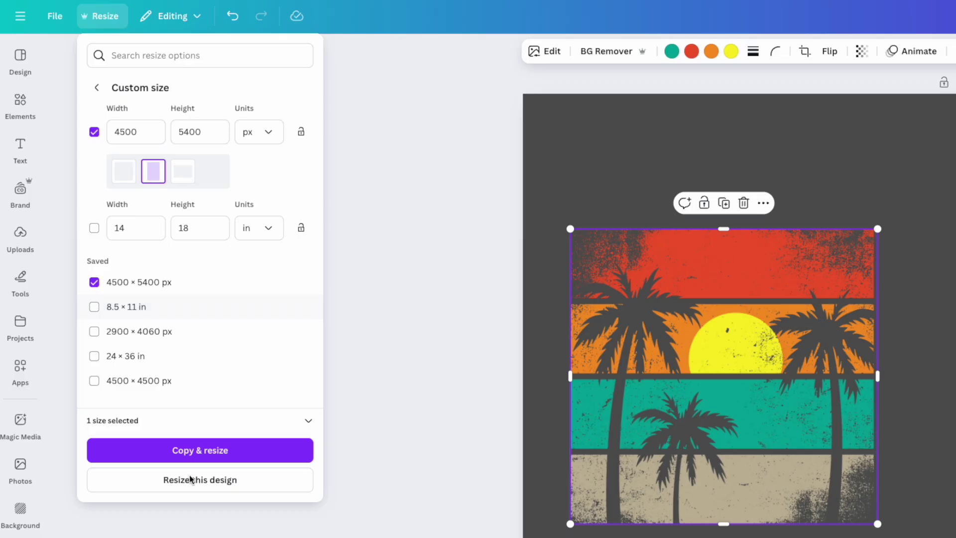
pyautogui.click(208, 449)
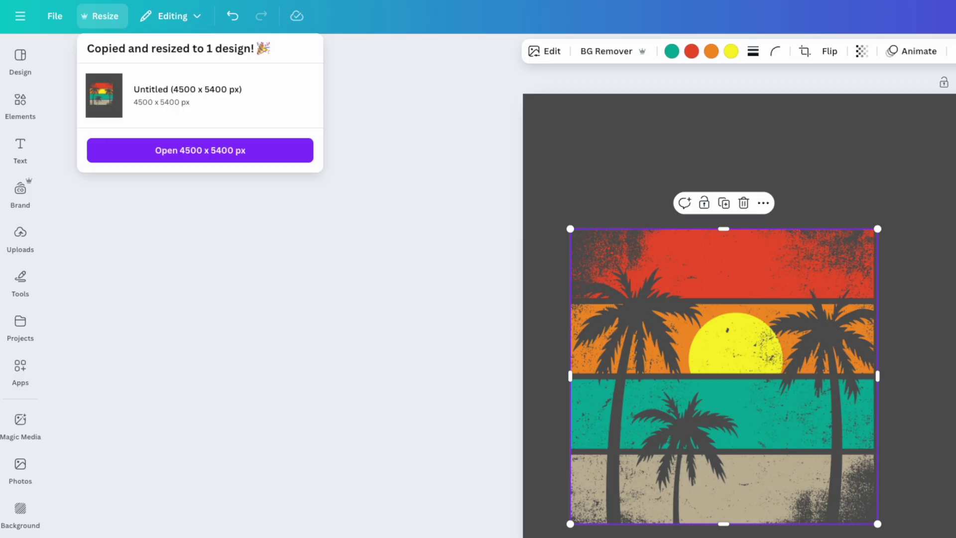
pyautogui.click(177, 150)
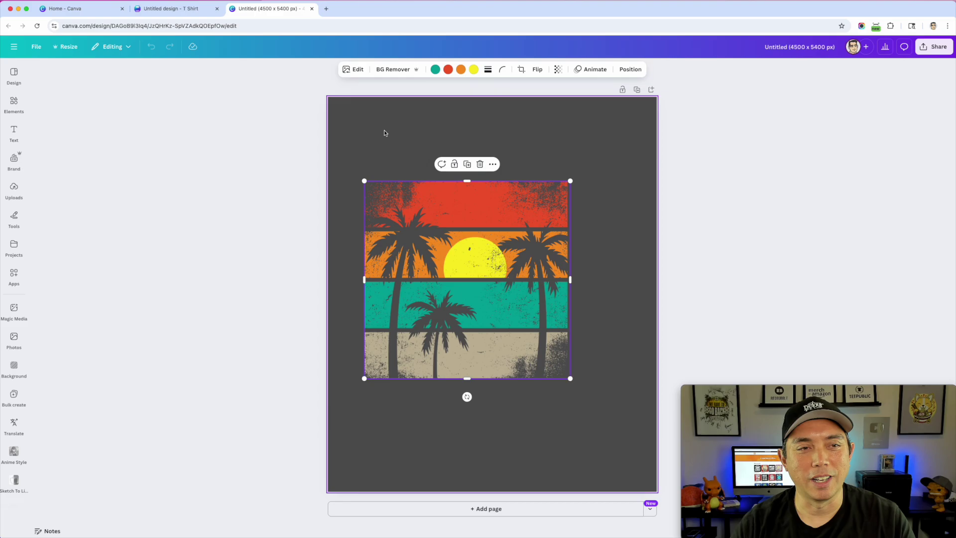
# Step: Enlarge the palm sunset graphic to fill most of the page width and place it near the page's center
pyautogui.click(443, 190)
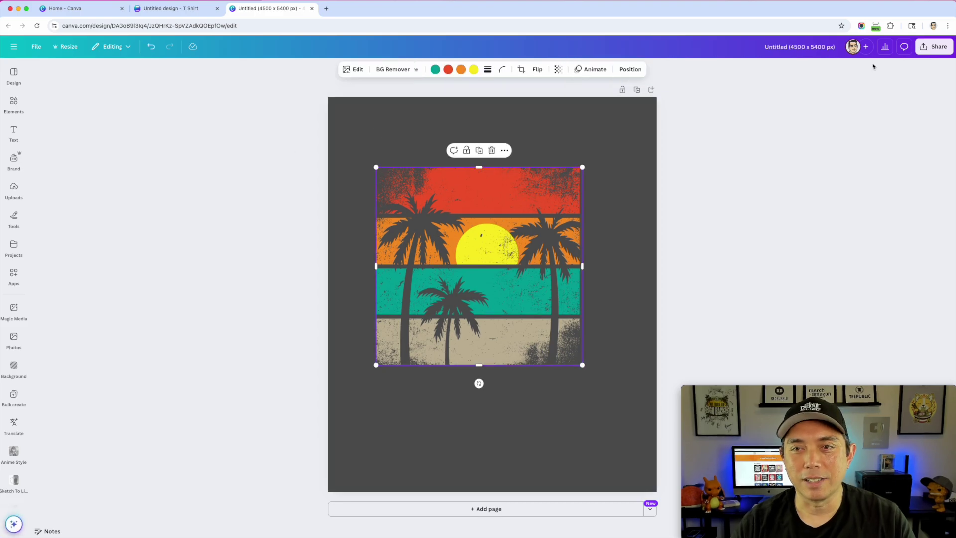
pyautogui.moveTo(565, 357); pyautogui.dragTo(629, 411)
pyautogui.moveTo(558, 317); pyautogui.dragTo(553, 322)
# Step: Change the page background of the resized design to solid black
pyautogui.click(397, 125)
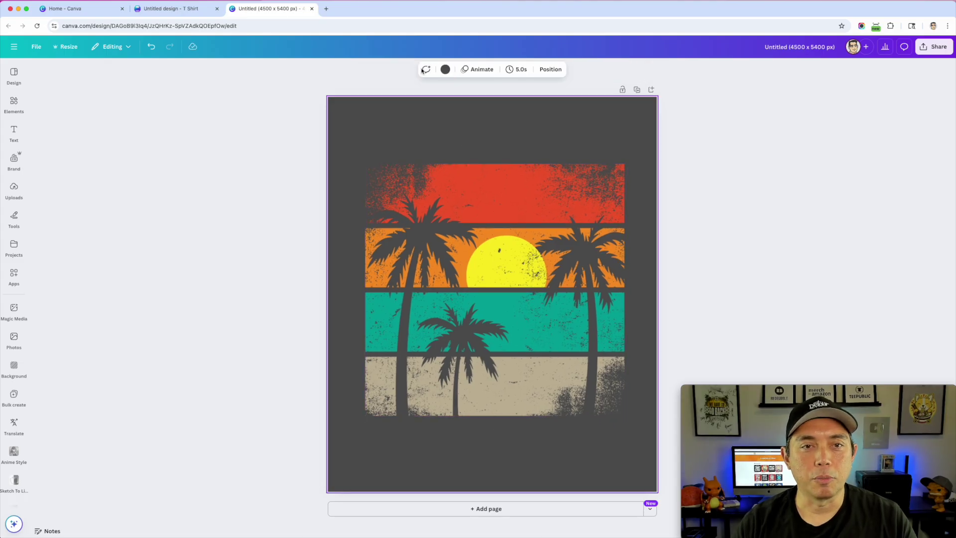
pyautogui.click(445, 70)
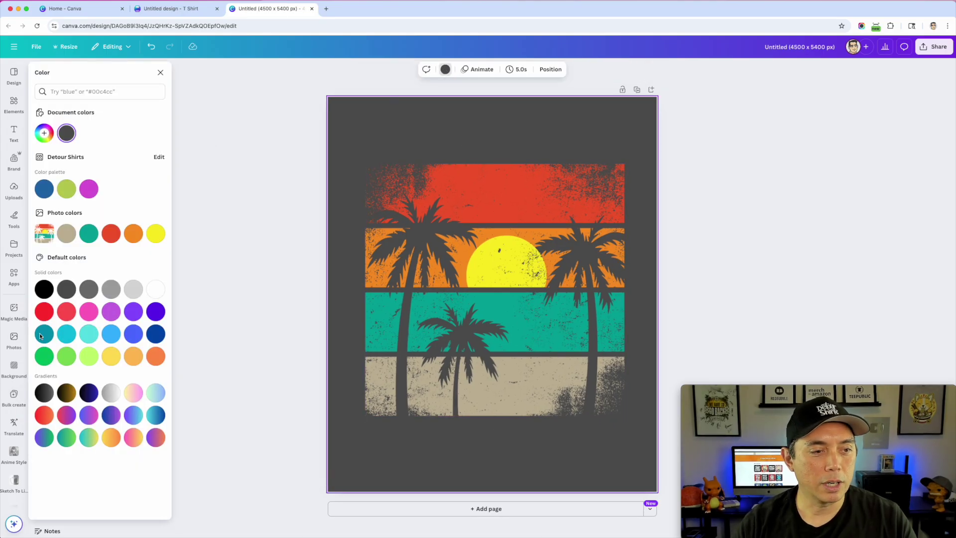
pyautogui.click(43, 287)
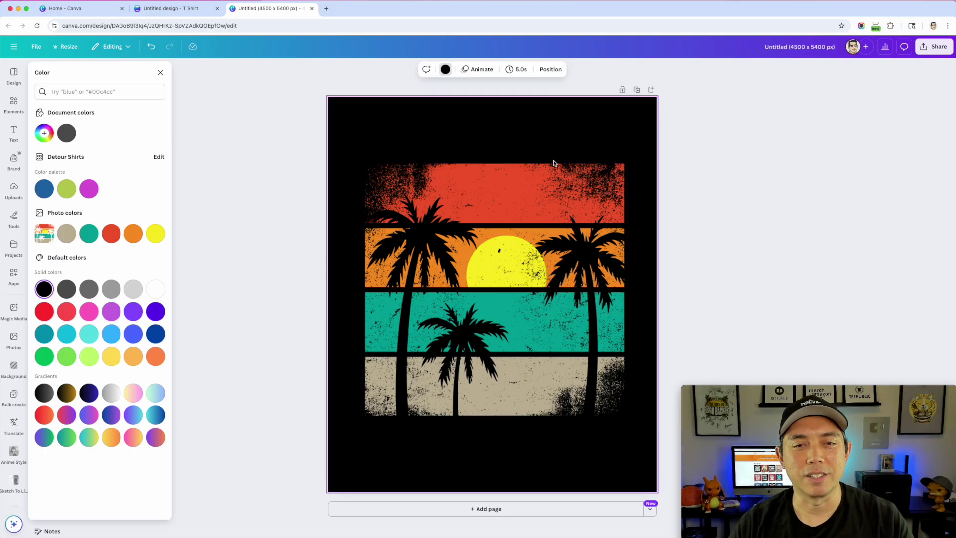
# Step: Add a heading text box, place it above the sunset graphic, and color its text white
pyautogui.click(14, 132)
pyautogui.click(124, 185)
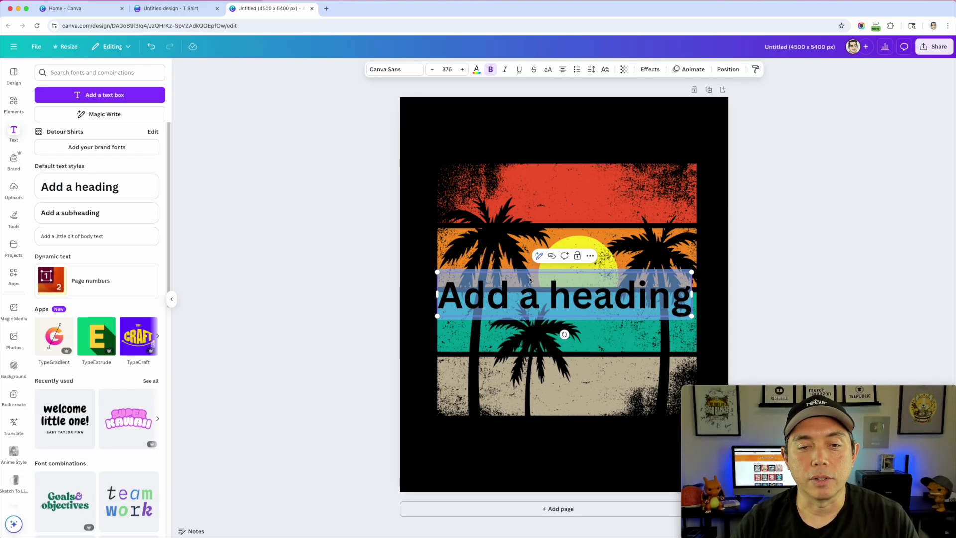
pyautogui.press('Right')
pyautogui.hotkey('alt', 'shift', 'Left')
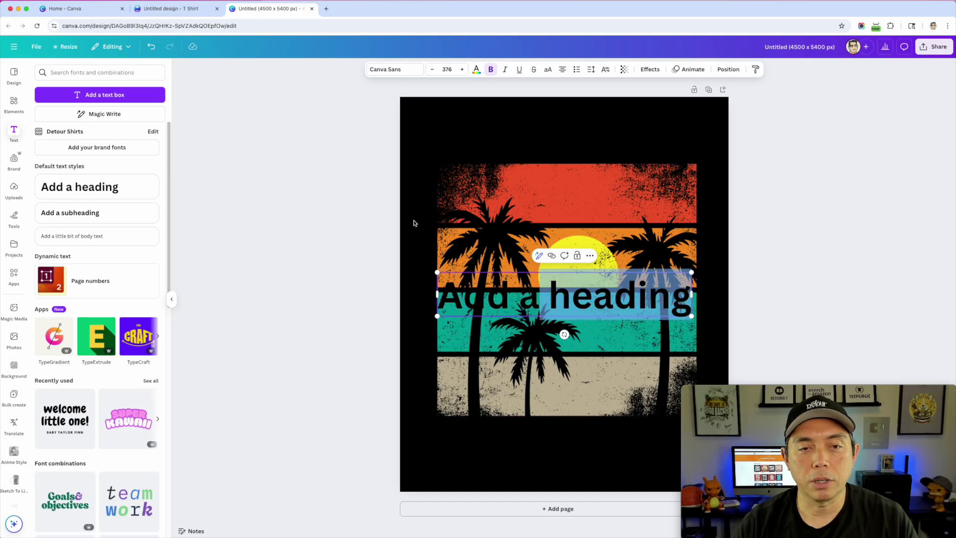
pyautogui.click(414, 223)
pyautogui.moveTo(487, 279); pyautogui.dragTo(486, 119)
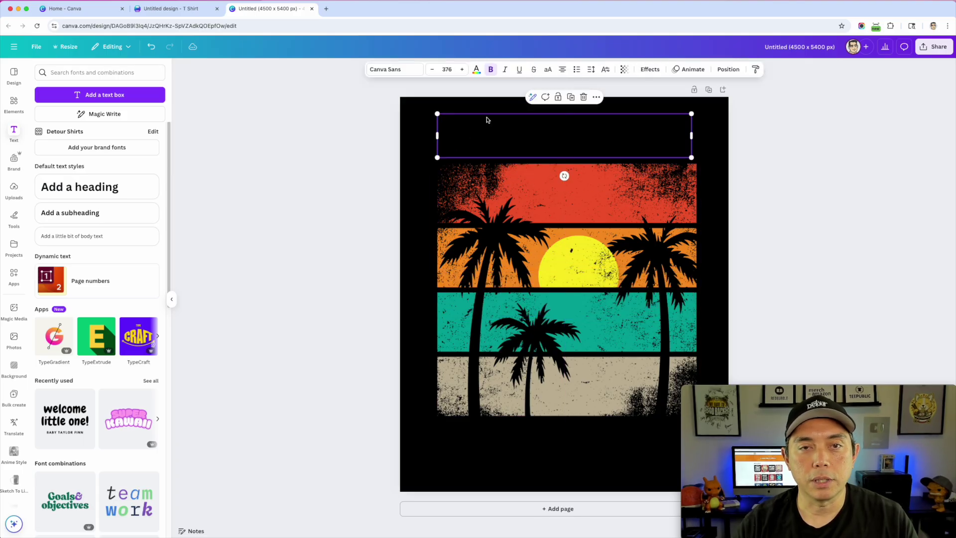
pyautogui.click(476, 69)
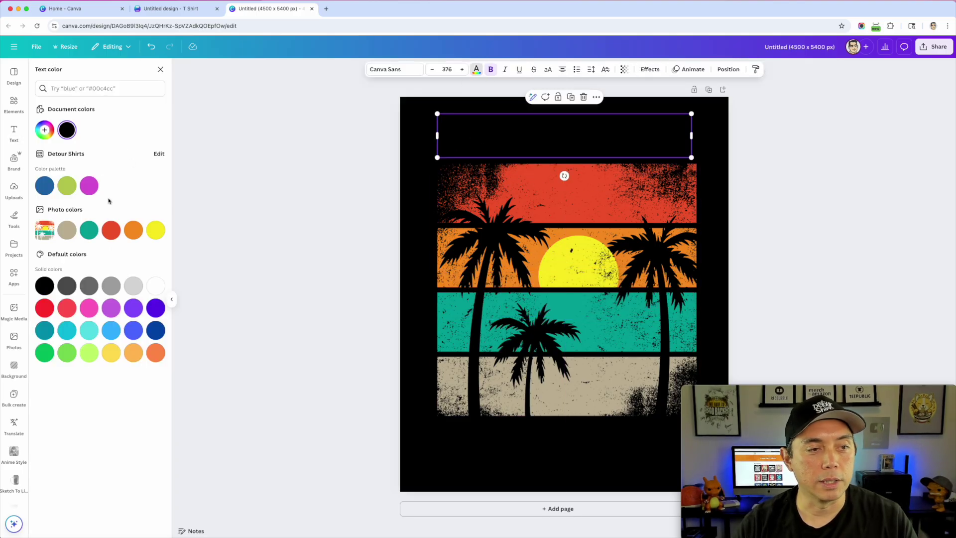
pyautogui.click(155, 285)
# Step: Select the heading text above the sunset graphic and search the fonts for "distressed"
pyautogui.doubleClick(611, 137)
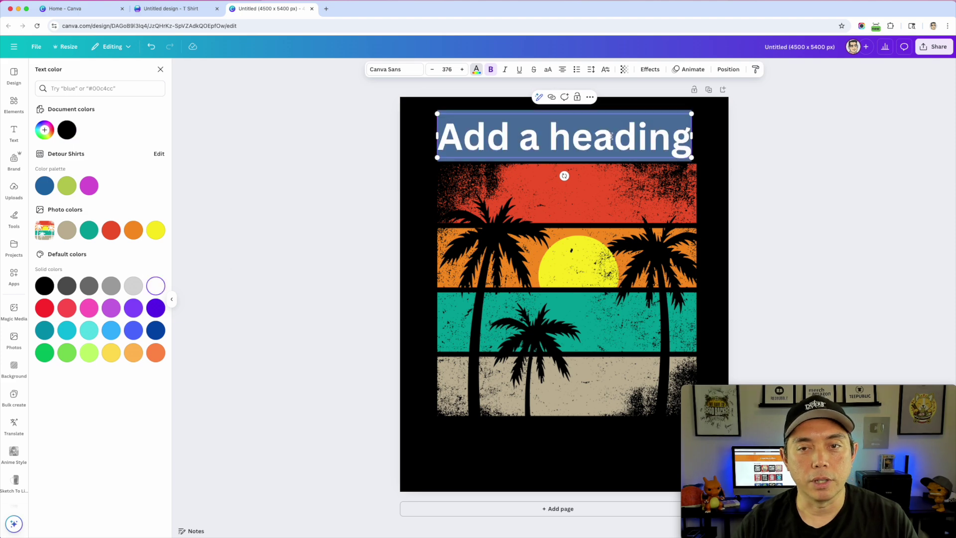
pyautogui.click(389, 69)
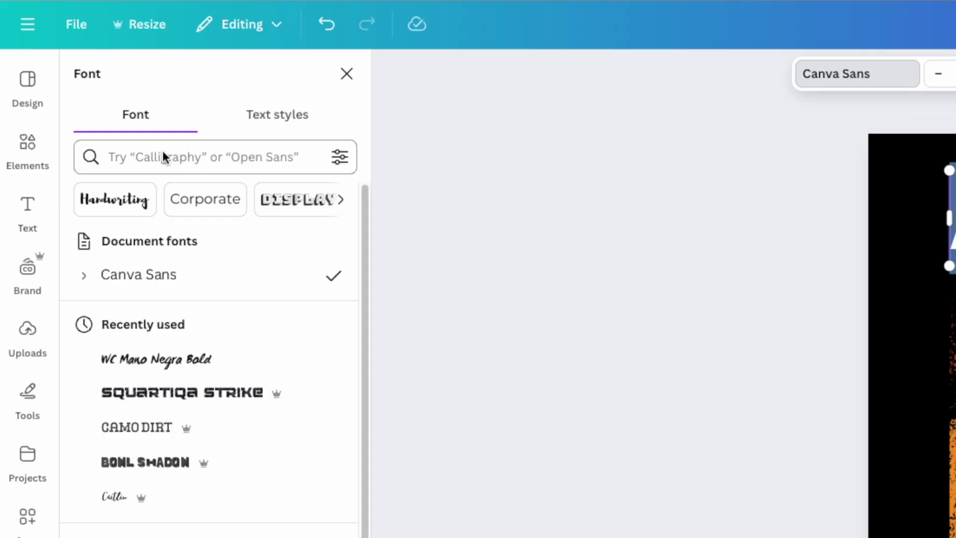
pyautogui.click(76, 106)
pyautogui.write('distr')
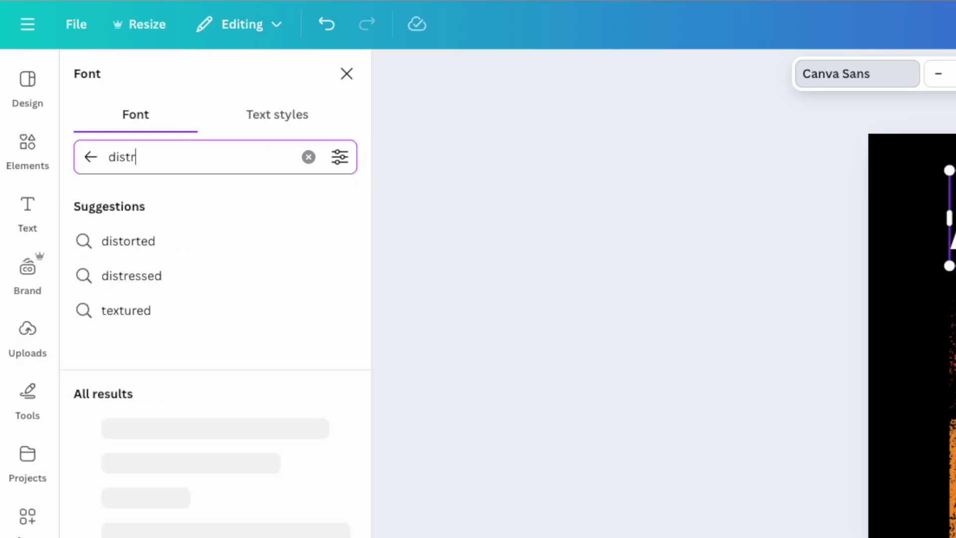
pyautogui.write('essed')
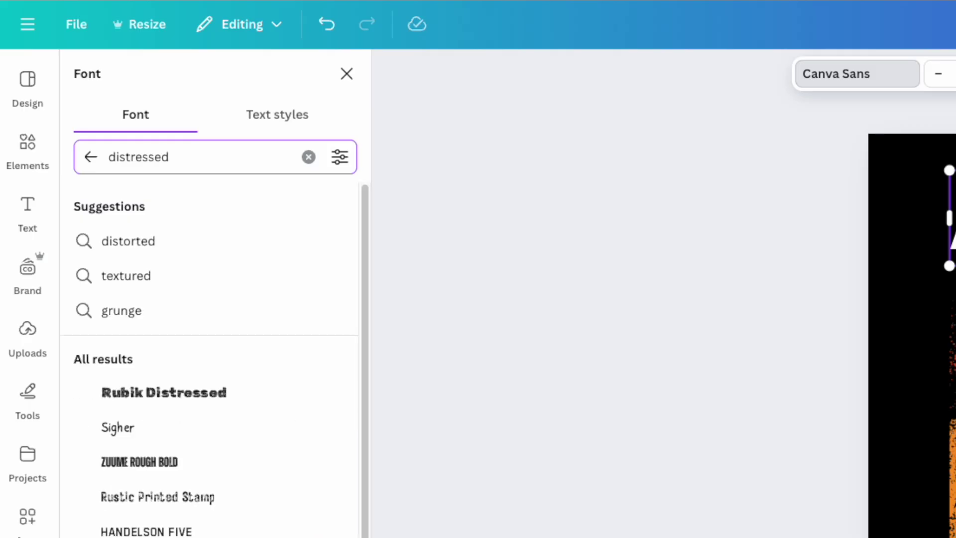
# Step: Browse the distressed font results for a worn, retro-looking typeface that suits the sunset graphic
pyautogui.scroll(-3, 207, 516)
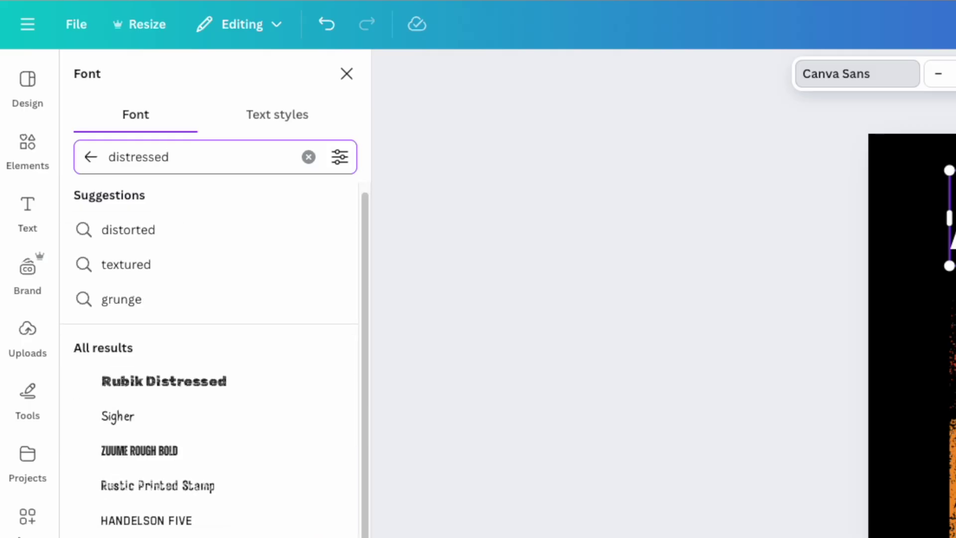
pyautogui.scroll(-5, 214, 362)
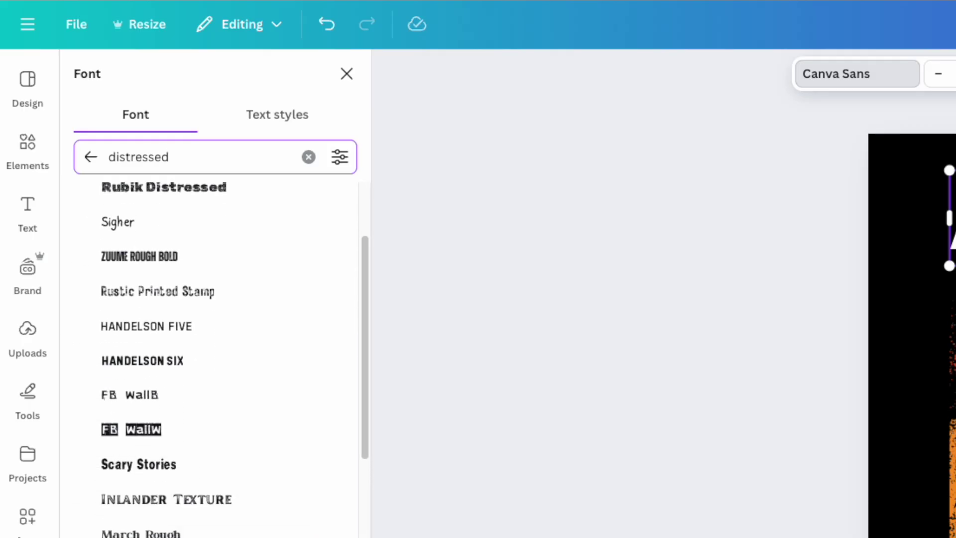
pyautogui.scroll(-10, 206, 523)
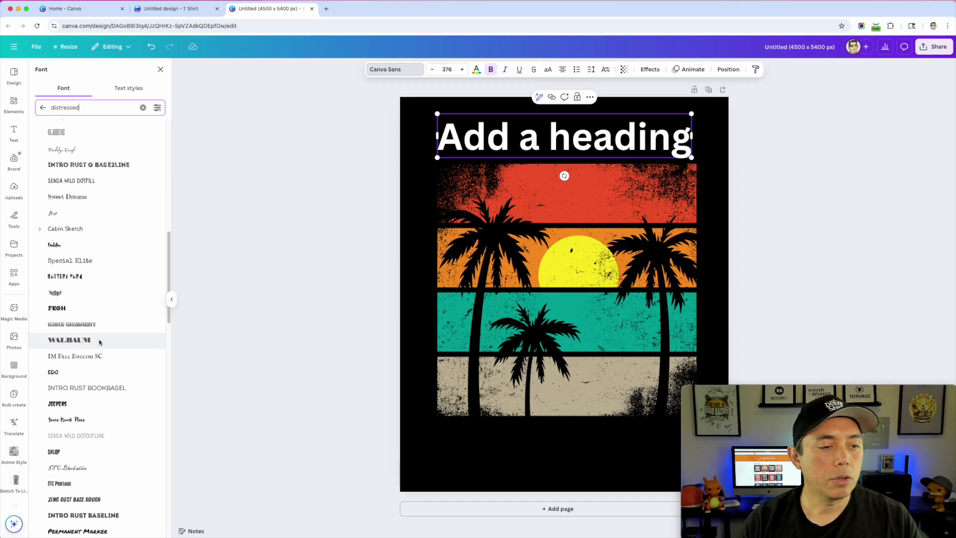
pyautogui.scroll(-5, 99, 342)
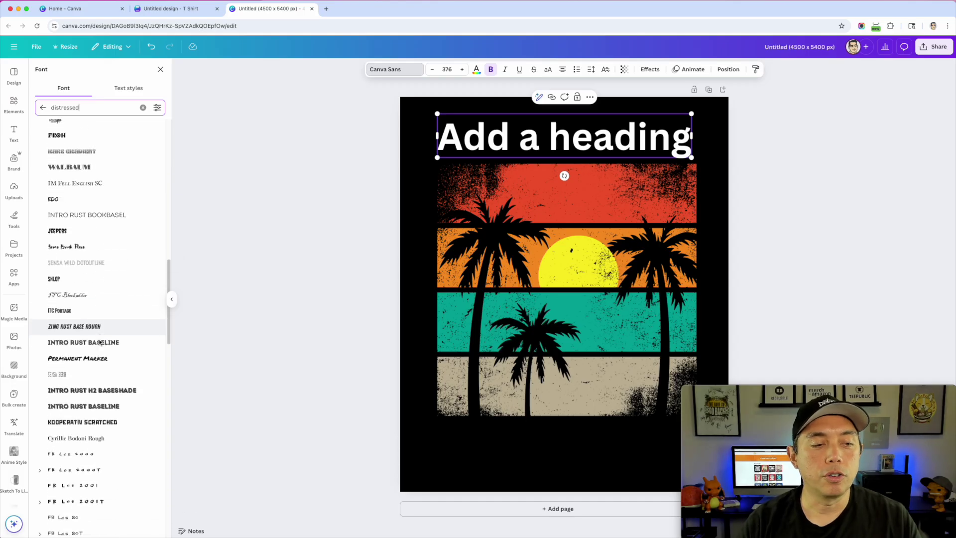
pyautogui.doubleClick(71, 107)
pyautogui.scroll(-11, 95, 377)
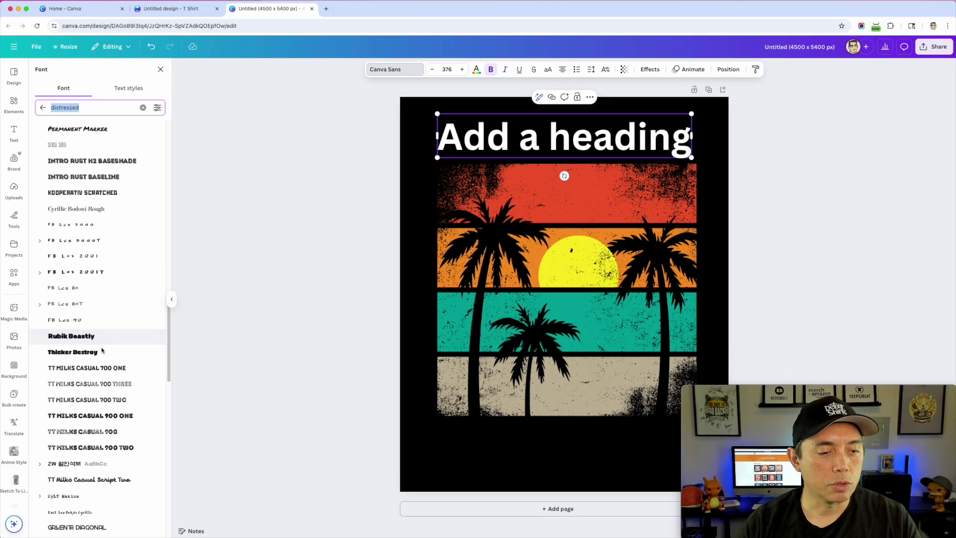
pyautogui.scroll(-7, 95, 377)
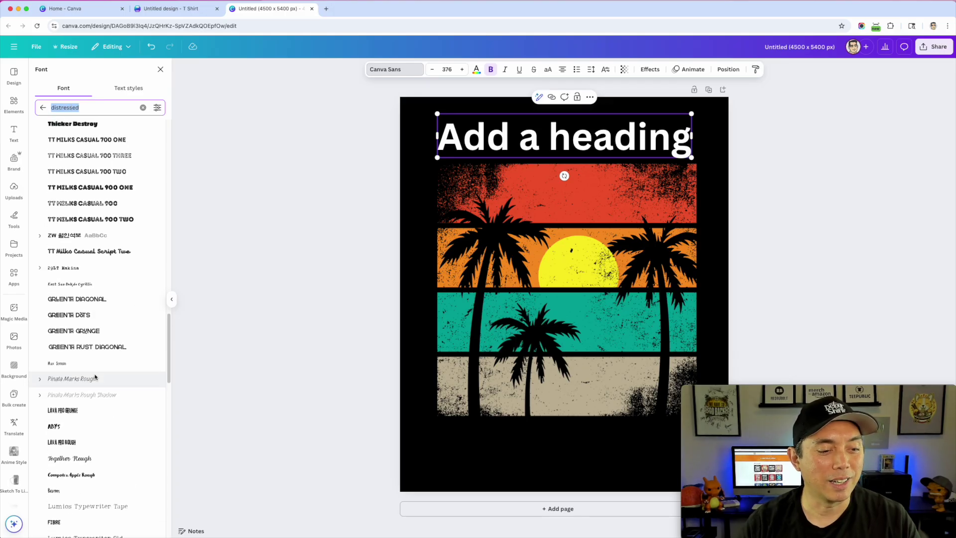
pyautogui.scroll(-9, 95, 377)
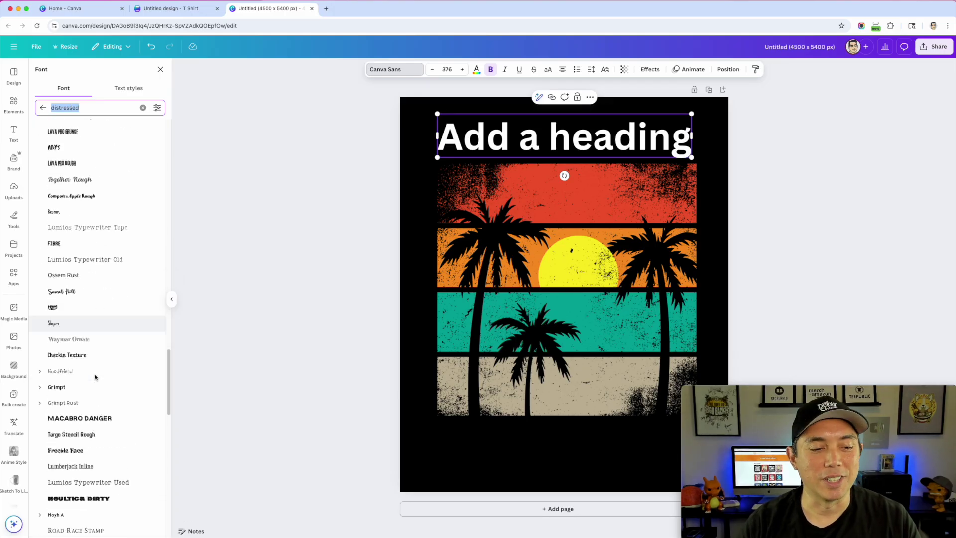
pyautogui.scroll(20, 95, 377)
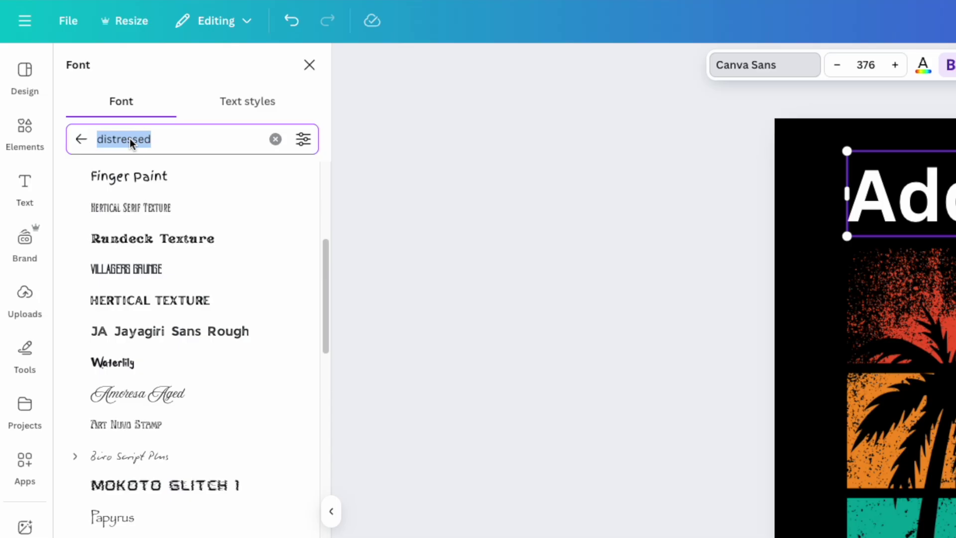
# Step: Search the fonts for "art nuvo" and apply Art Nuvo Letterpress to the heading
pyautogui.write('ar')
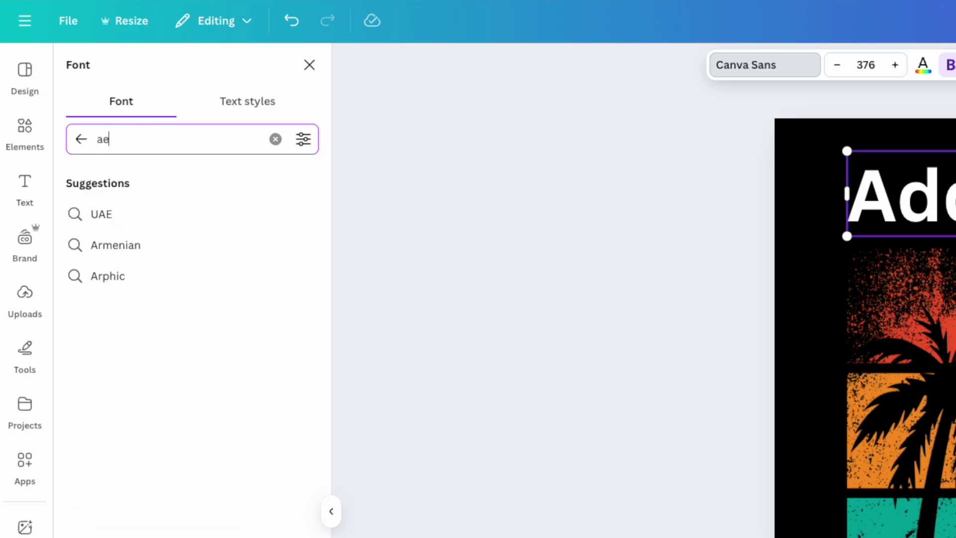
pyautogui.write('t nubo')
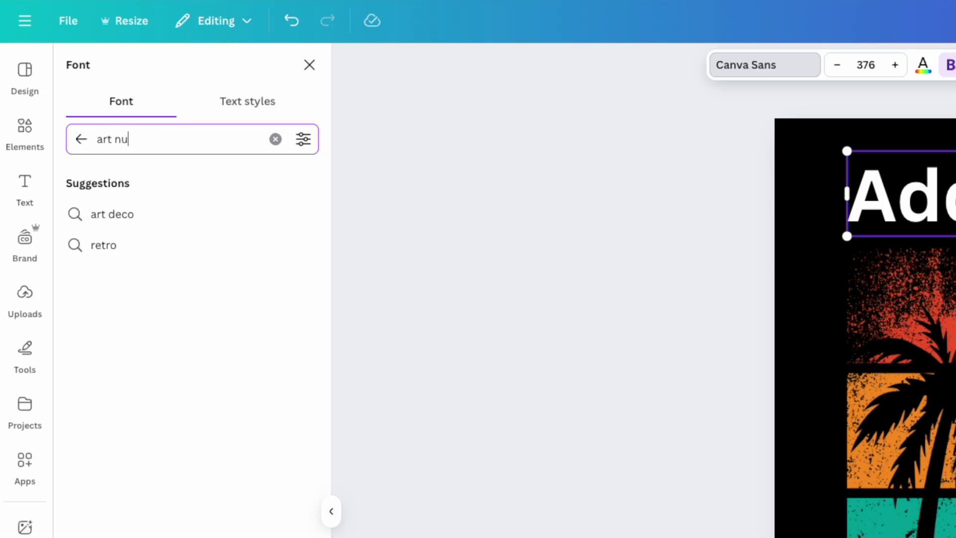
pyautogui.press('BackSpace')
pyautogui.press('BackSpace')
pyautogui.write('vo')
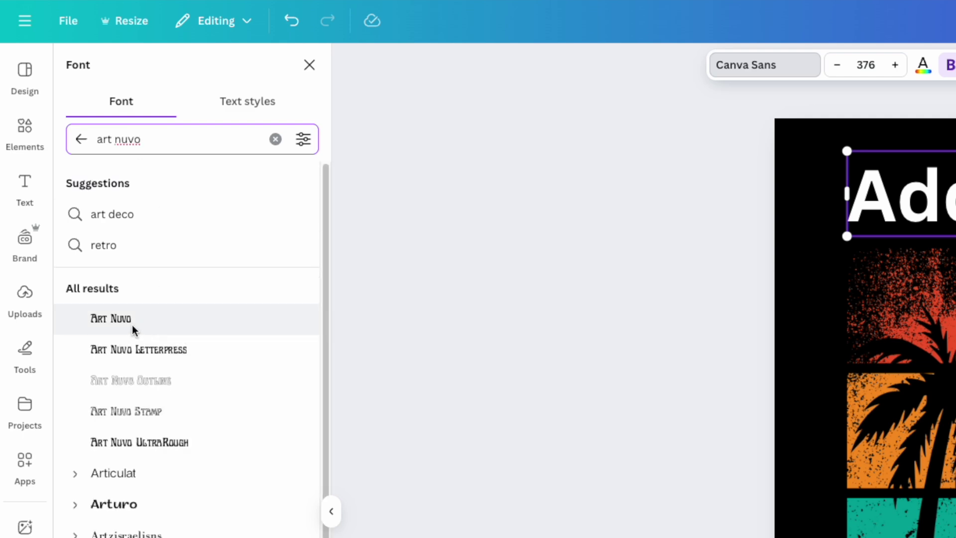
pyautogui.click(137, 351)
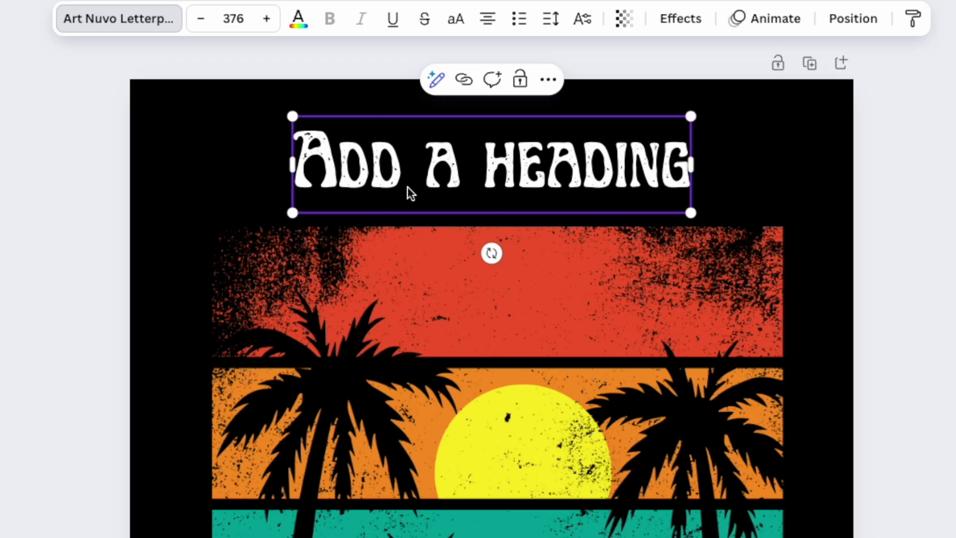
# Step: Replace the placeholder heading text with "SCHOOL'S OUT"
pyautogui.tripleClick(362, 158)
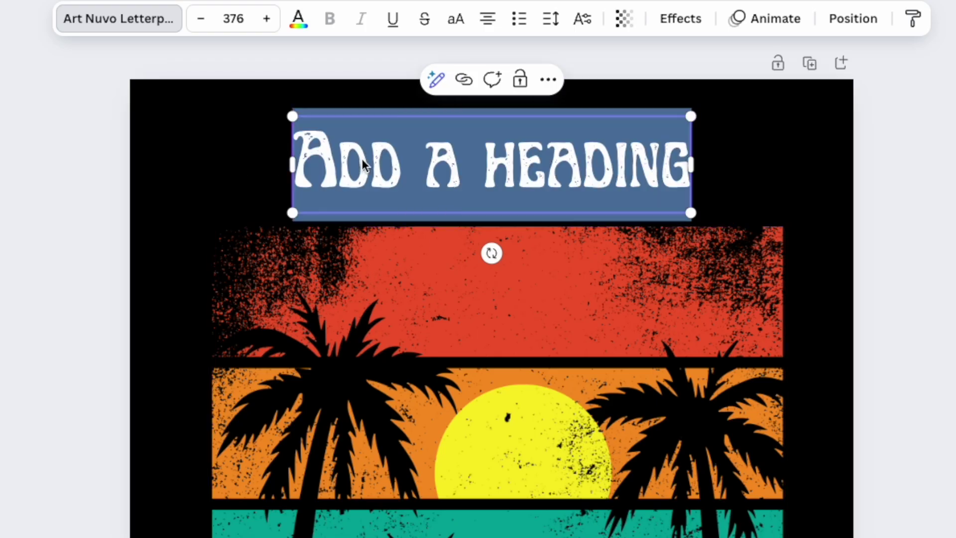
pyautogui.write('Sc')
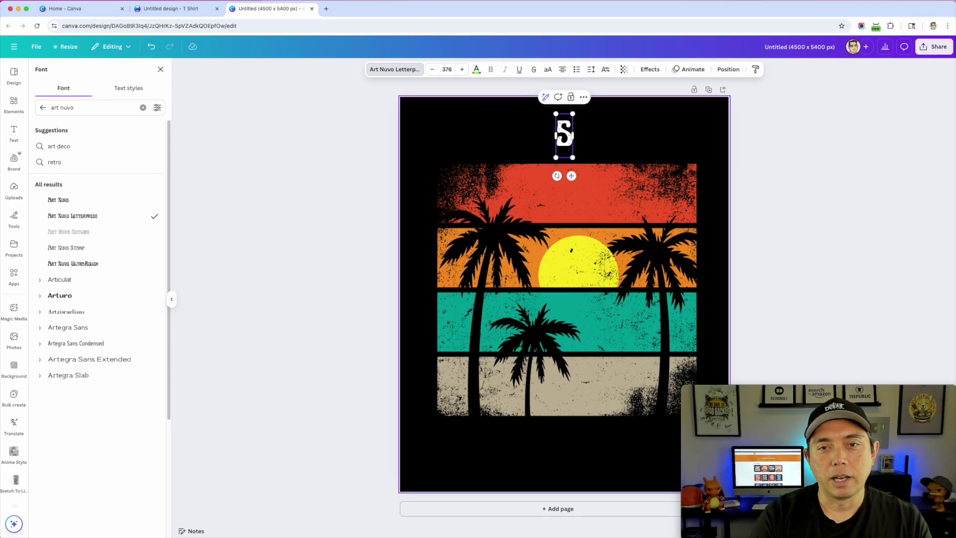
pyautogui.press('BackSpace')
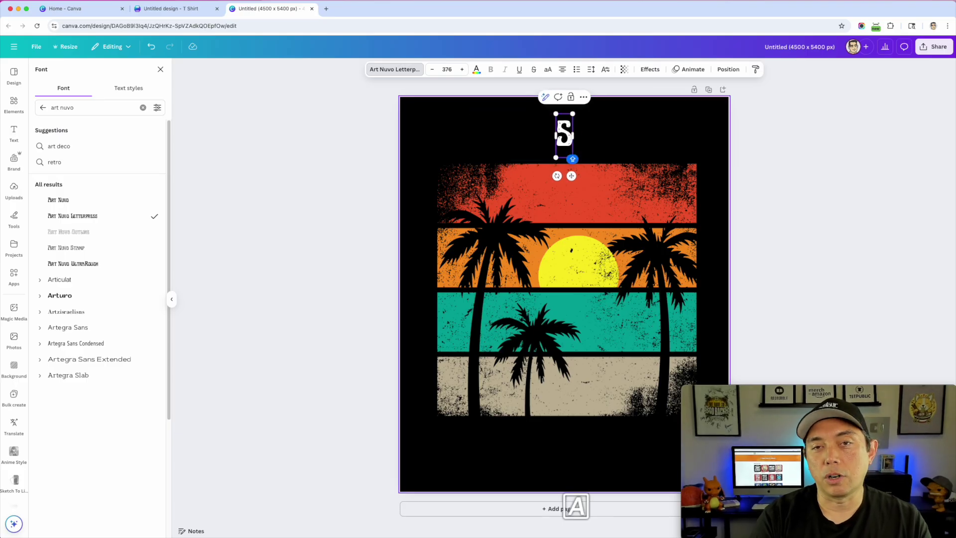
pyautogui.write("chool's")
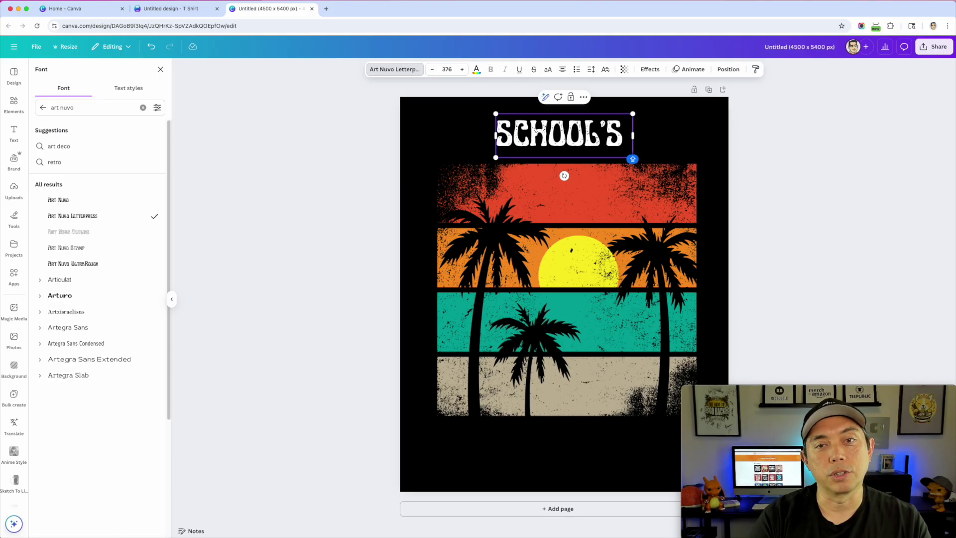
pyautogui.write(' out')
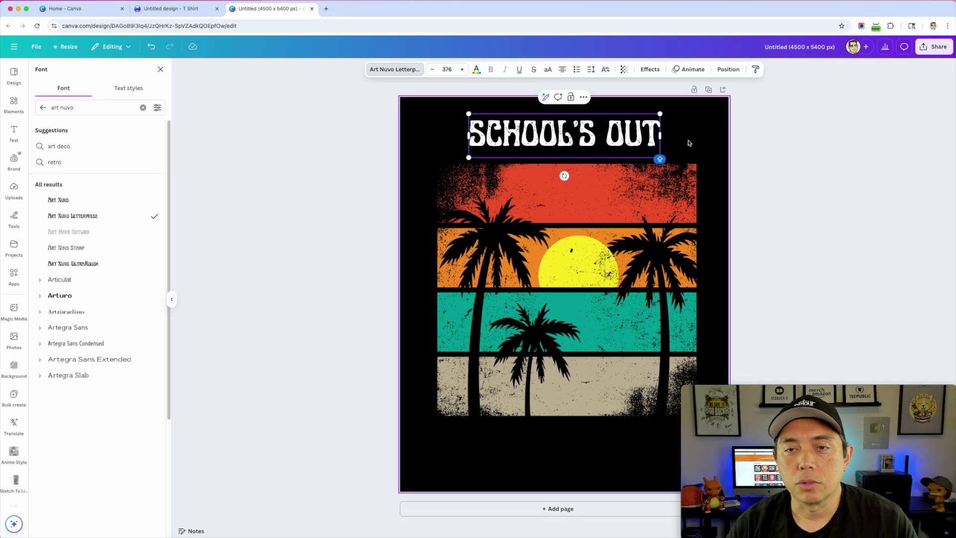
pyautogui.press('Escape')
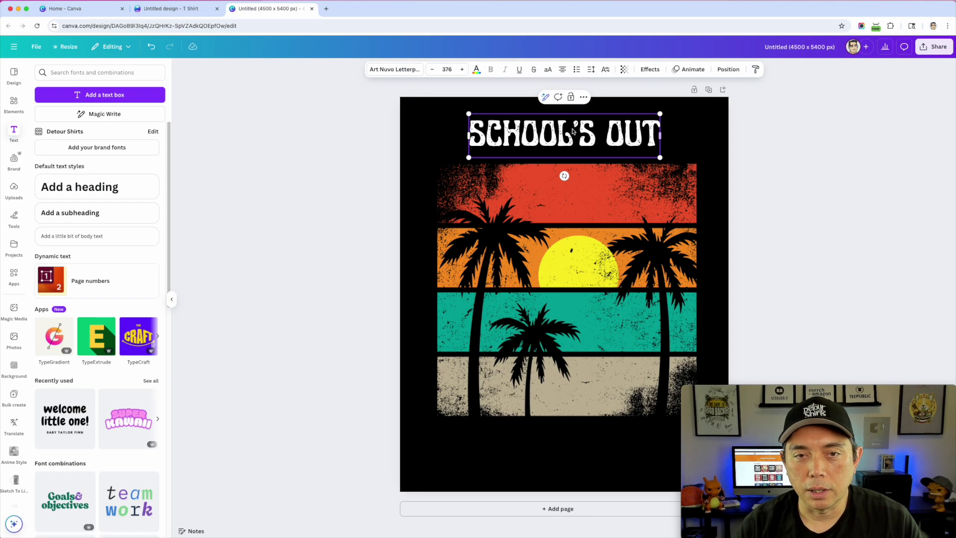
# Step: Enlarge the SCHOOL'S OUT heading to about size 524, matching the sunset graphic's width, and move the graphic up close beneath it
pyautogui.moveTo(590, 136); pyautogui.dragTo(554, 135)
pyautogui.moveTo(625, 116); pyautogui.dragTo(711, 106)
pyautogui.moveTo(657, 122); pyautogui.dragTo(658, 133)
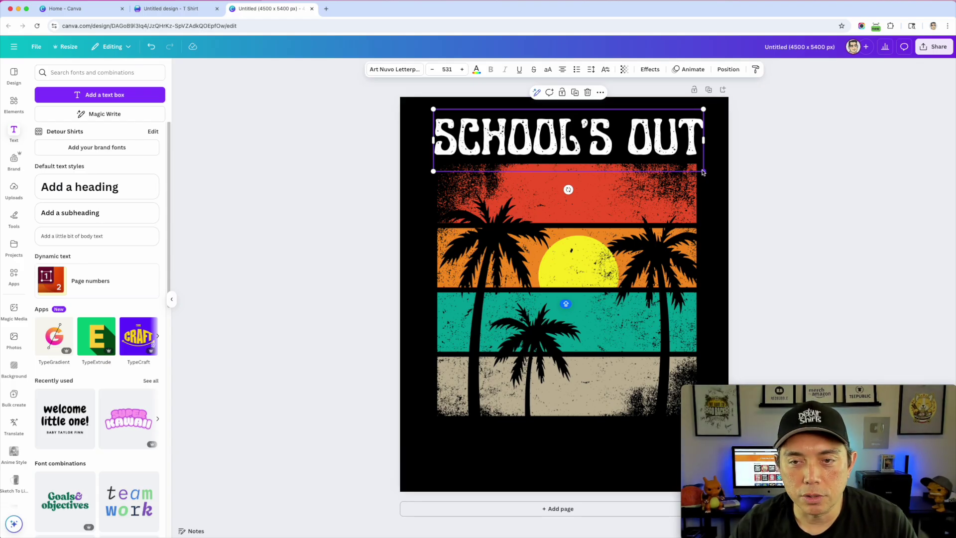
pyautogui.moveTo(702, 172); pyautogui.dragTo(697, 166)
pyautogui.moveTo(568, 139); pyautogui.dragTo(568, 144)
pyautogui.moveTo(565, 224); pyautogui.dragTo(555, 214)
# Step: Duplicate the SCHOOL'S OUT heading below the sunset graphic and change the copy's text to "FOREVER"
pyautogui.click(479, 109)
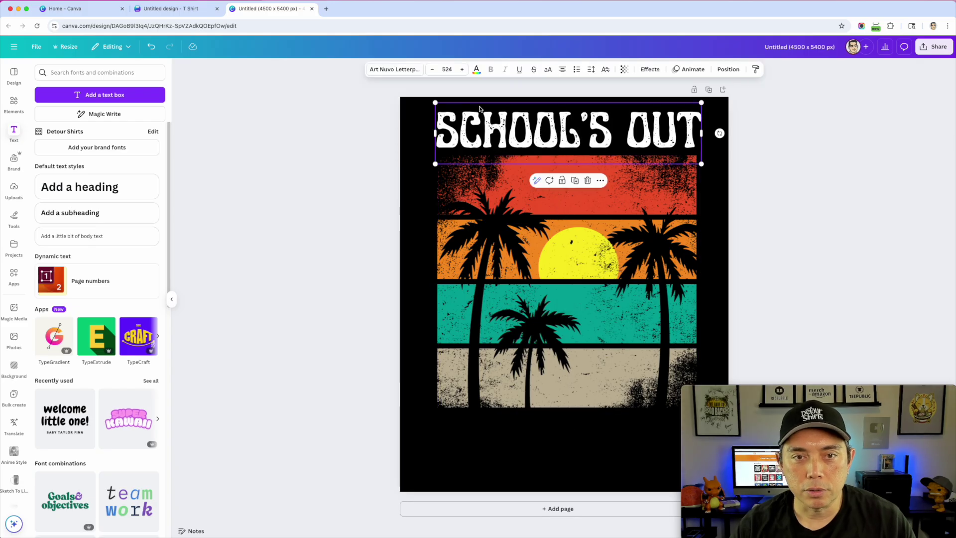
pyautogui.moveTo(486, 129); pyautogui.dragTo(482, 437)
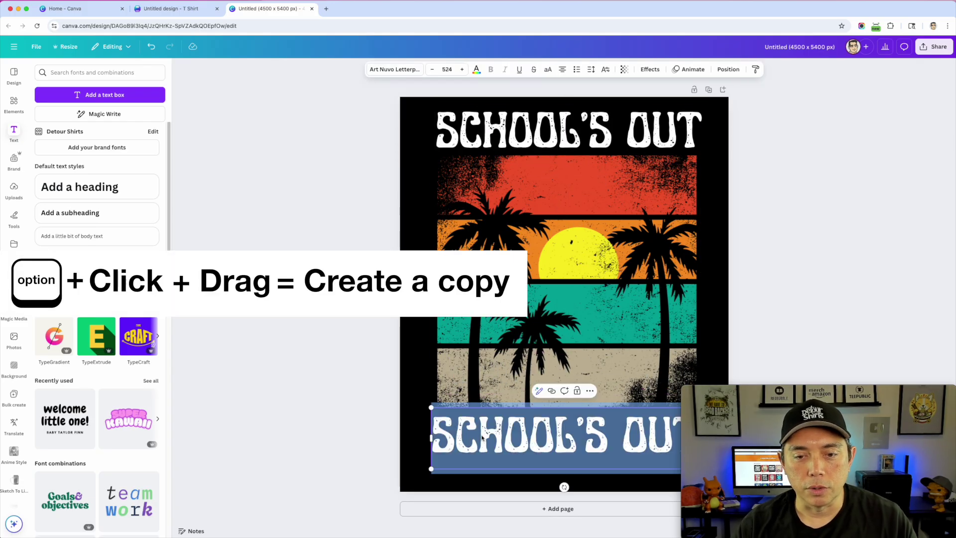
pyautogui.write('FORE')
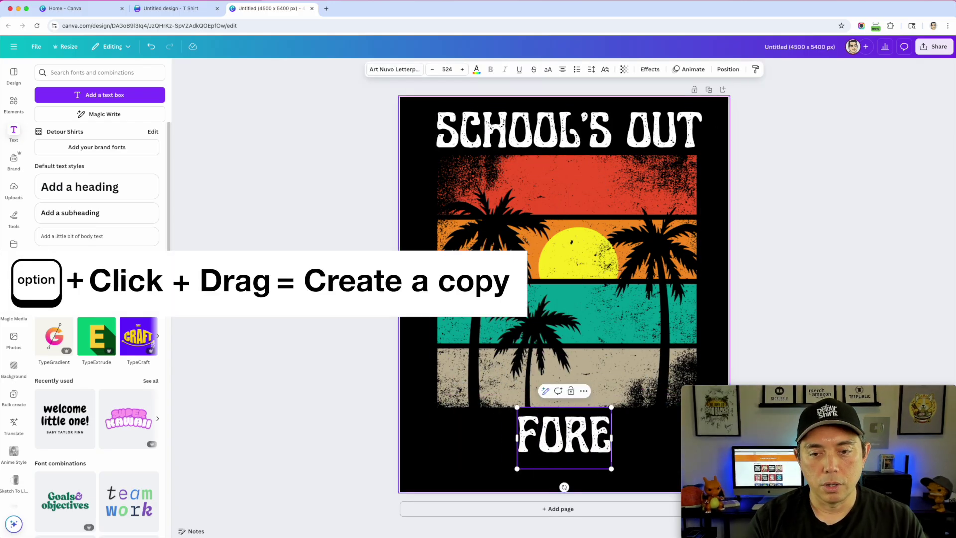
pyautogui.write('RER')
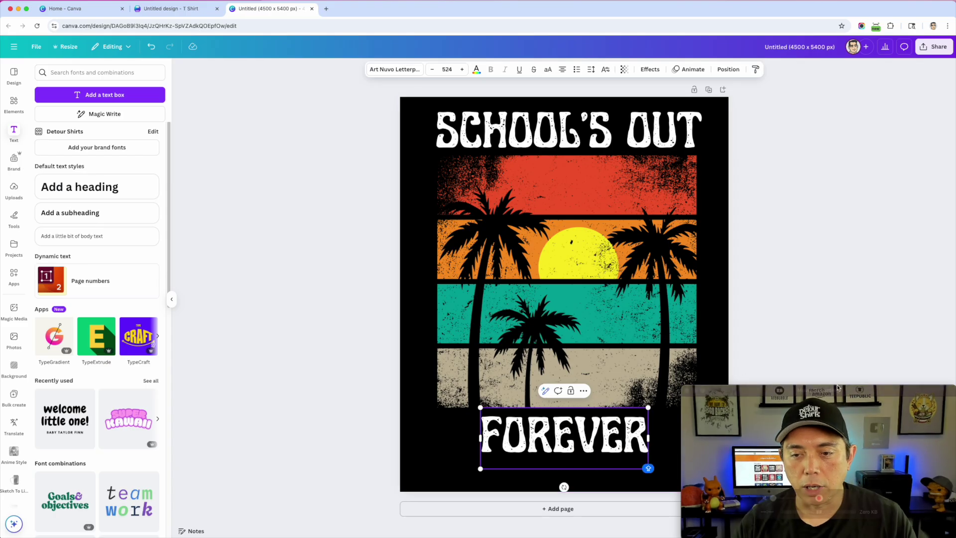
pyautogui.press('Escape')
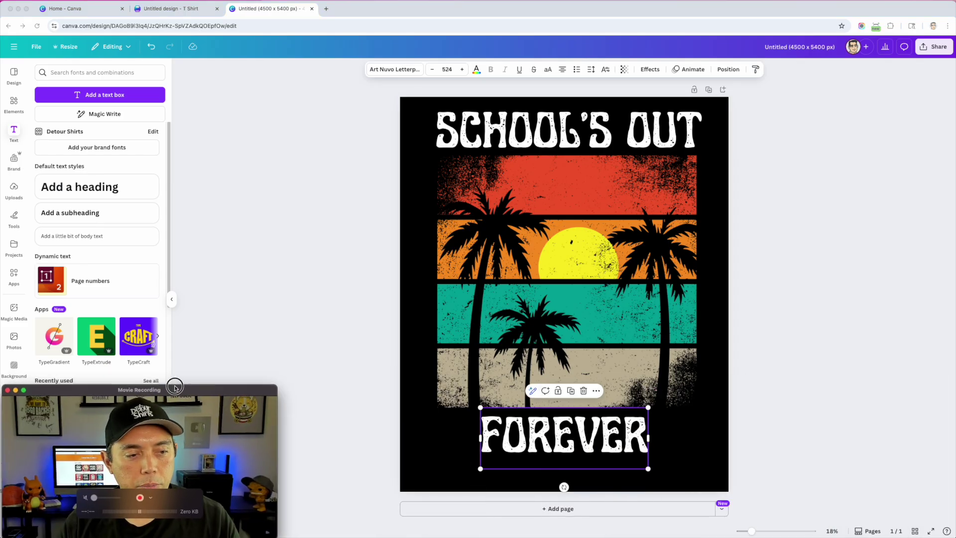
# Step: Enlarge the FOREVER text to about size 824, matching the top heading's width, and position it just below the sunset graphic
pyautogui.moveTo(648, 408); pyautogui.dragTo(735, 376)
pyautogui.moveTo(707, 414); pyautogui.dragTo(662, 386)
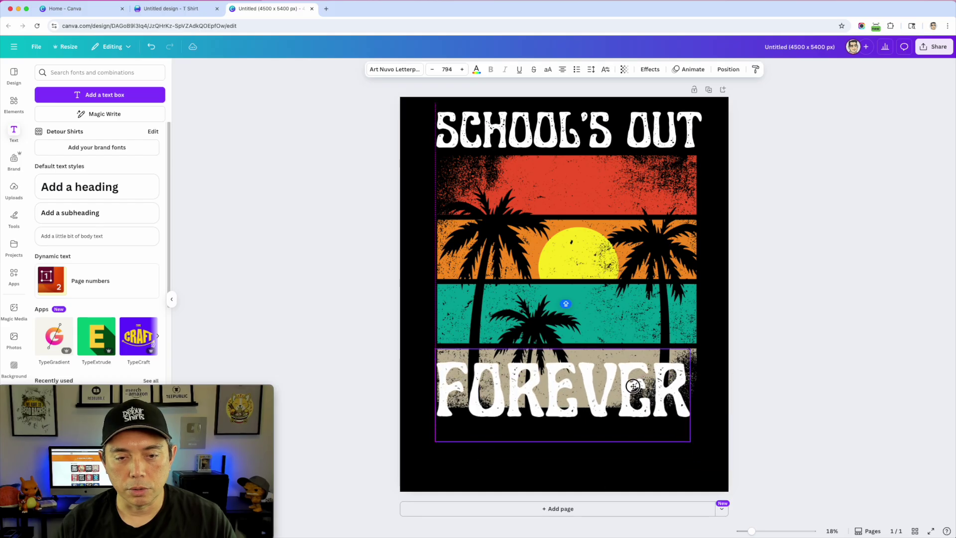
pyautogui.moveTo(691, 350); pyautogui.dragTo(700, 343)
pyautogui.moveTo(608, 376); pyautogui.dragTo(608, 400)
pyautogui.moveTo(604, 413); pyautogui.dragTo(604, 442)
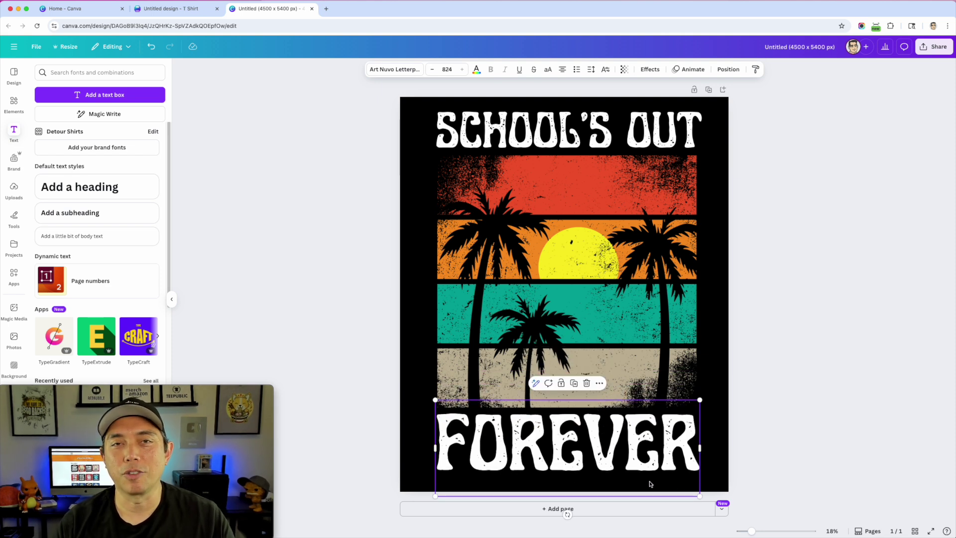
# Step: Crop the sunset graphic freeform, trimming part of the red band at its top and the beige band at its bottom
pyautogui.click(632, 214)
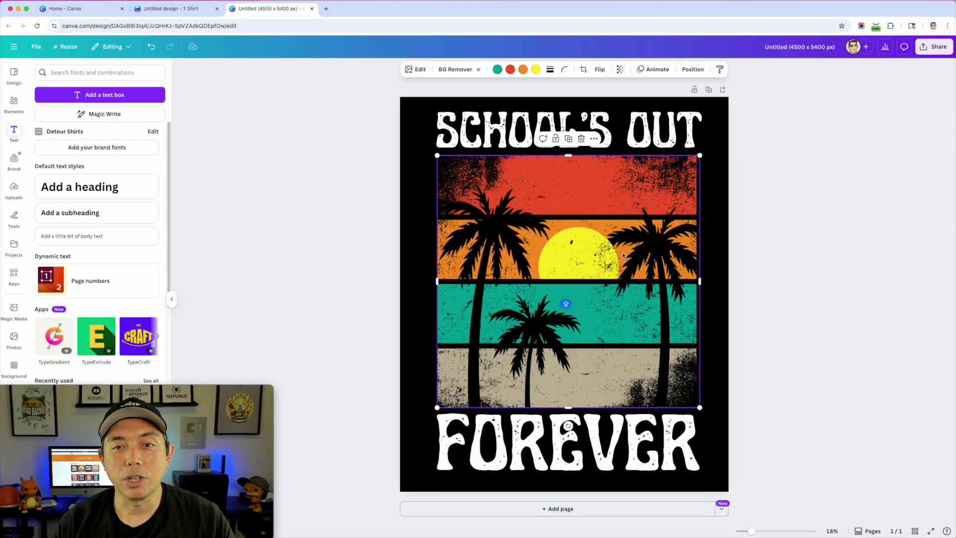
pyautogui.click(584, 70)
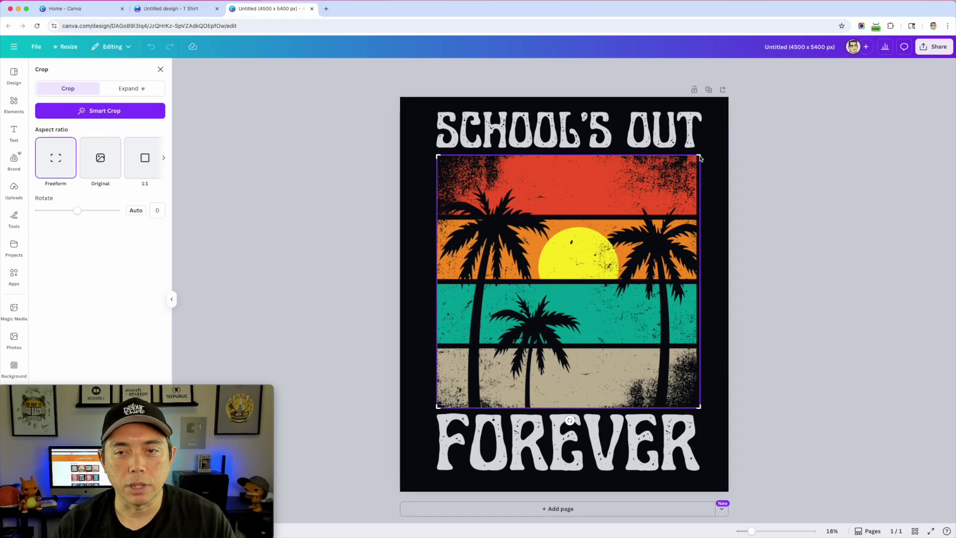
pyautogui.moveTo(700, 159); pyautogui.dragTo(698, 180)
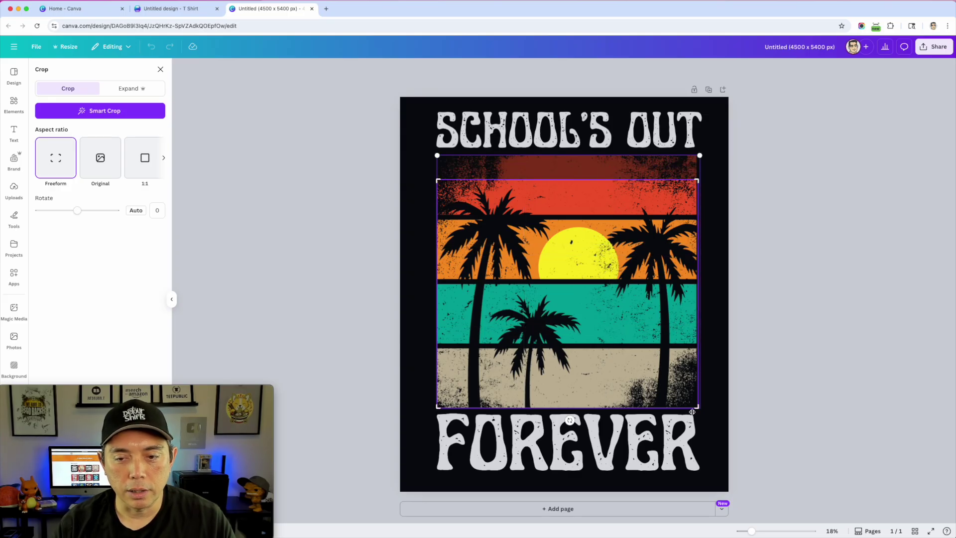
pyautogui.moveTo(701, 410); pyautogui.dragTo(700, 382)
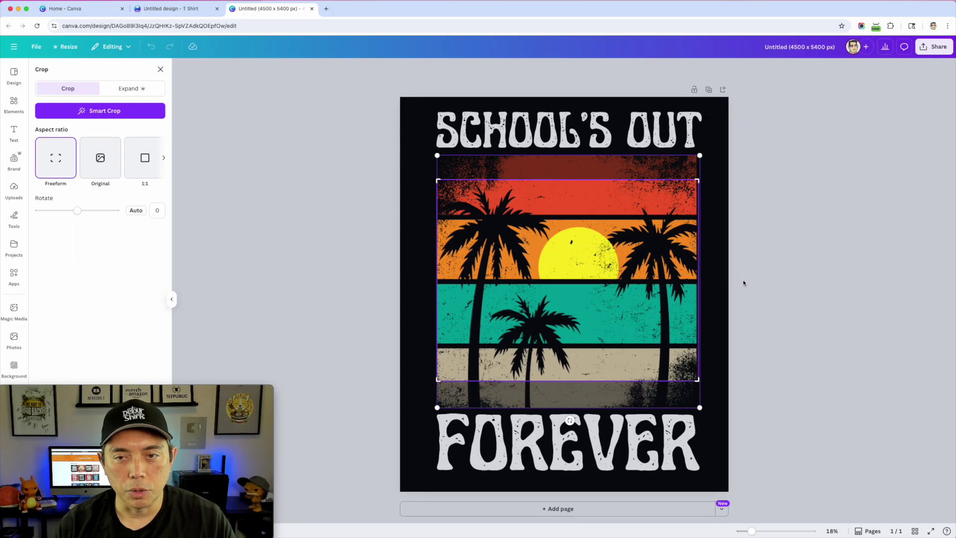
pyautogui.click(743, 280)
# Step: Move the cropped sunset graphic up under SCHOOL'S OUT and bring the FOREVER text up directly beneath the graphic
pyautogui.moveTo(627, 275); pyautogui.dragTo(625, 249)
pyautogui.click(575, 448)
pyautogui.moveTo(575, 448); pyautogui.dragTo(574, 397)
pyautogui.click(791, 359)
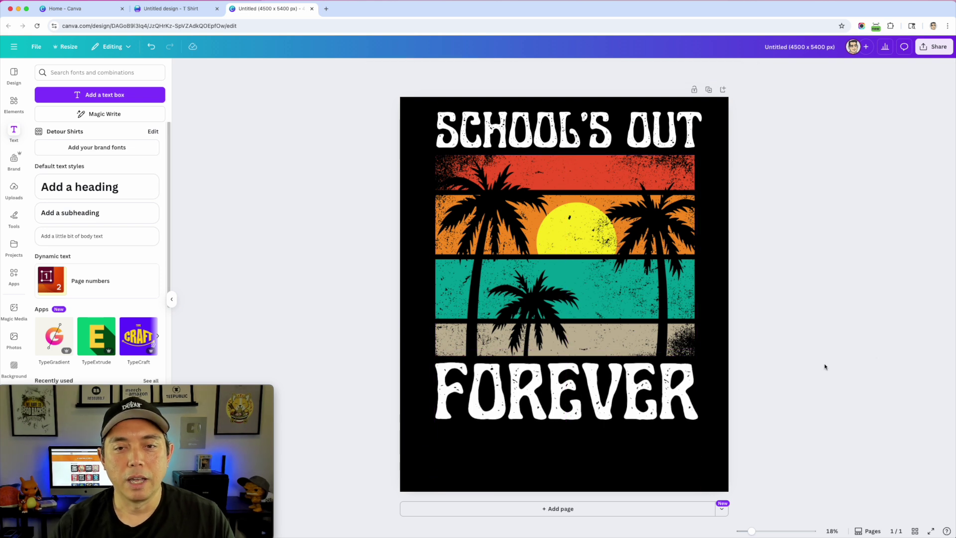
# Step: Add a heading below FOREVER with the text "Retirement 2025"
pyautogui.click(551, 401)
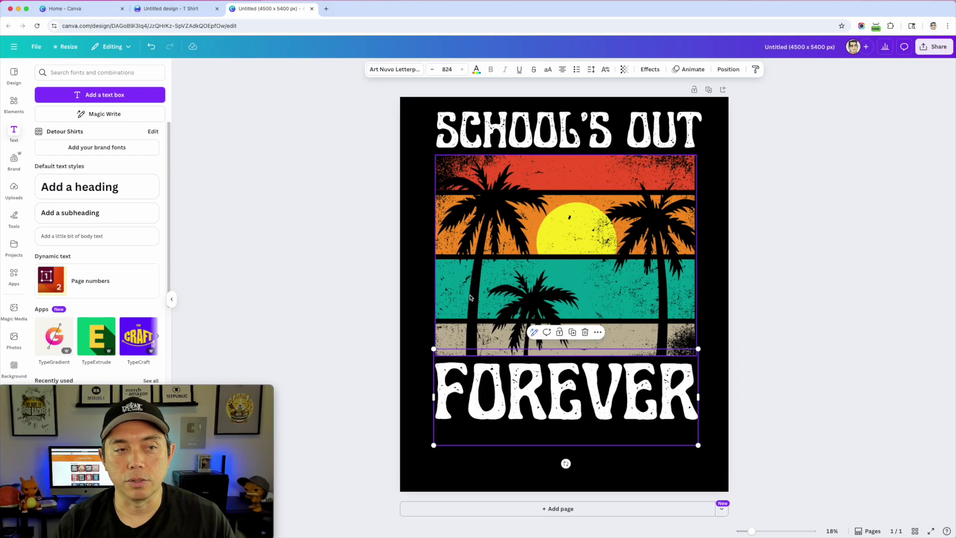
pyautogui.click(98, 188)
pyautogui.tripleClick(635, 470)
pyautogui.write('R')
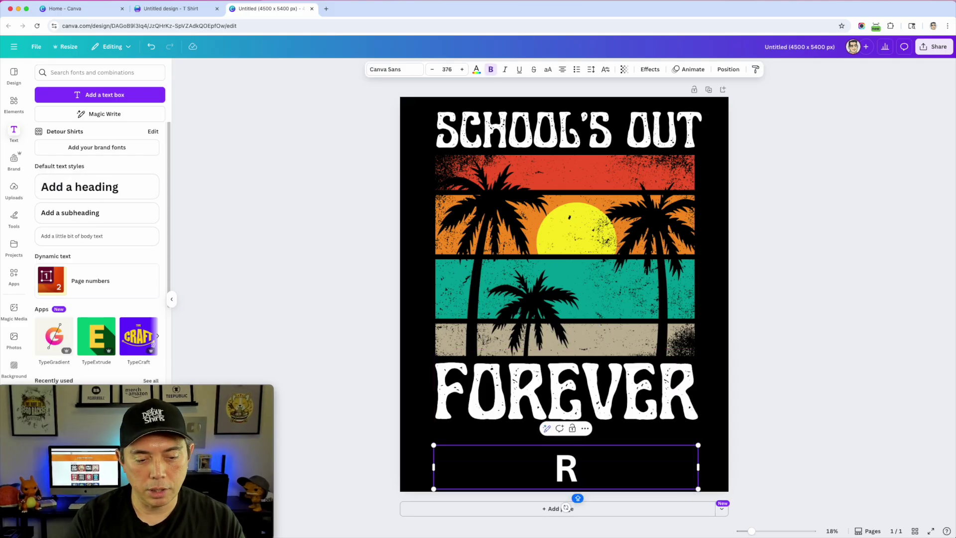
pyautogui.write('etir')
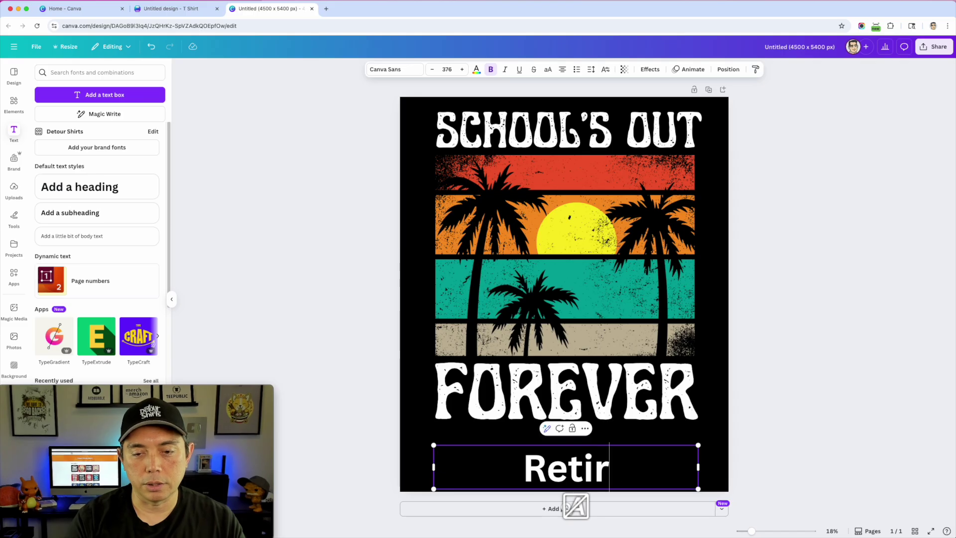
pyautogui.write('ement 2025')
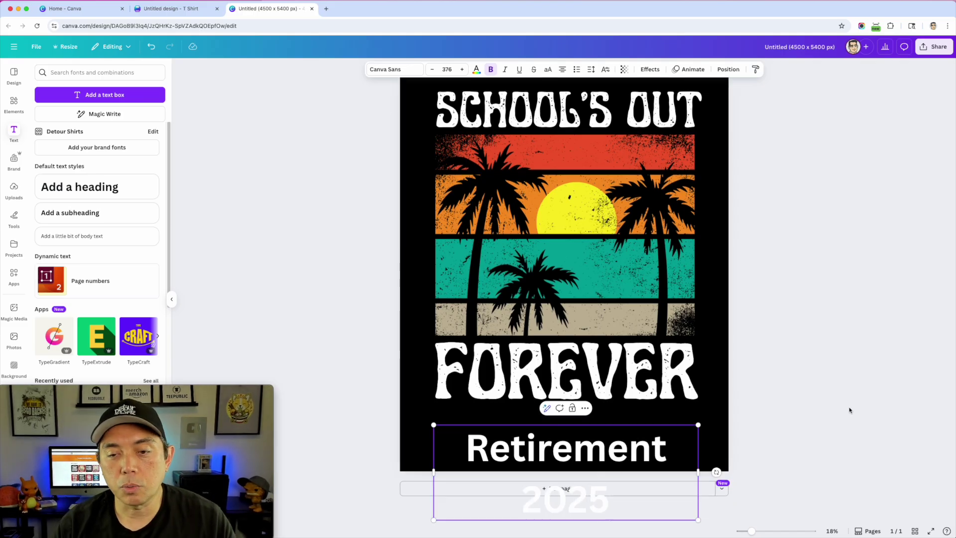
# Step: Widen the Retirement 2025 text box onto one line, scale it down to size 248 and place it just under FOREVER
pyautogui.press('Escape')
pyautogui.moveTo(634, 471); pyautogui.dragTo(616, 446)
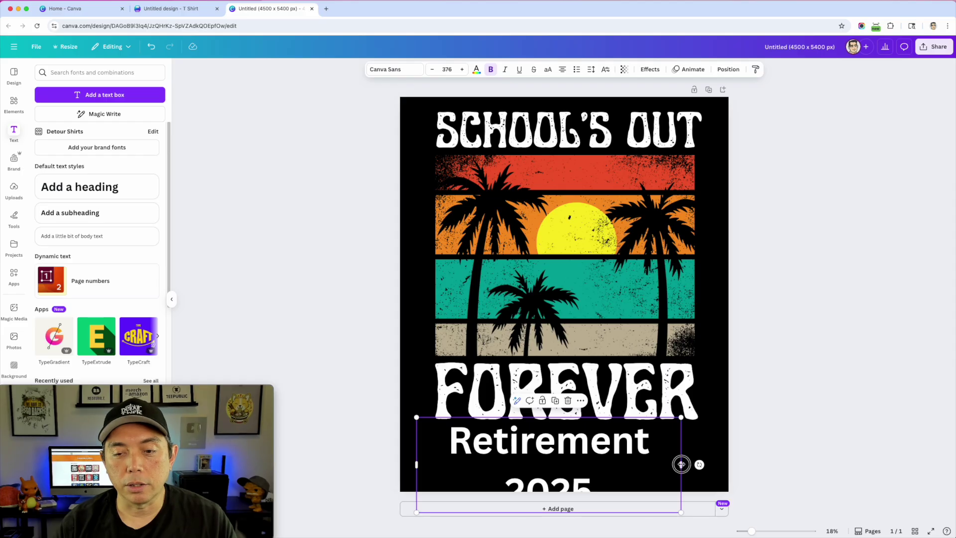
pyautogui.moveTo(682, 464); pyautogui.dragTo(735, 444)
pyautogui.moveTo(736, 494); pyautogui.dragTo(742, 446)
pyautogui.moveTo(665, 435); pyautogui.dragTo(620, 451)
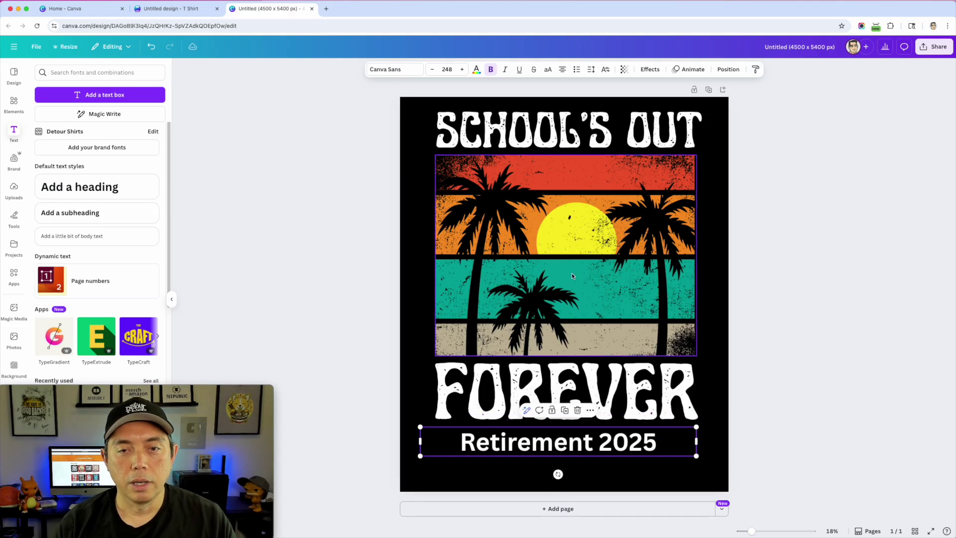
# Step: Color the Retirement 2025 text yellow, using the sun's yellow from the sunset graphic's photo colors
pyautogui.doubleClick(557, 442)
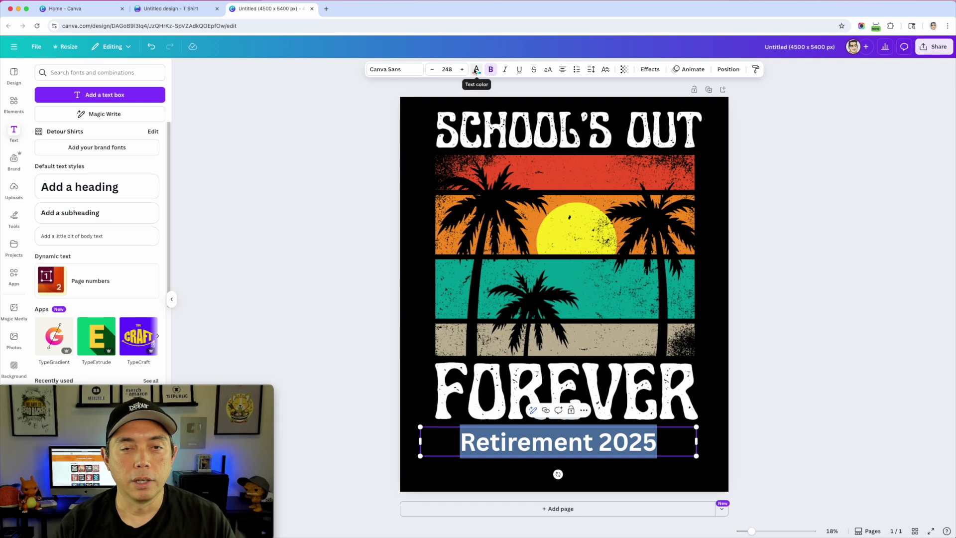
pyautogui.click(476, 69)
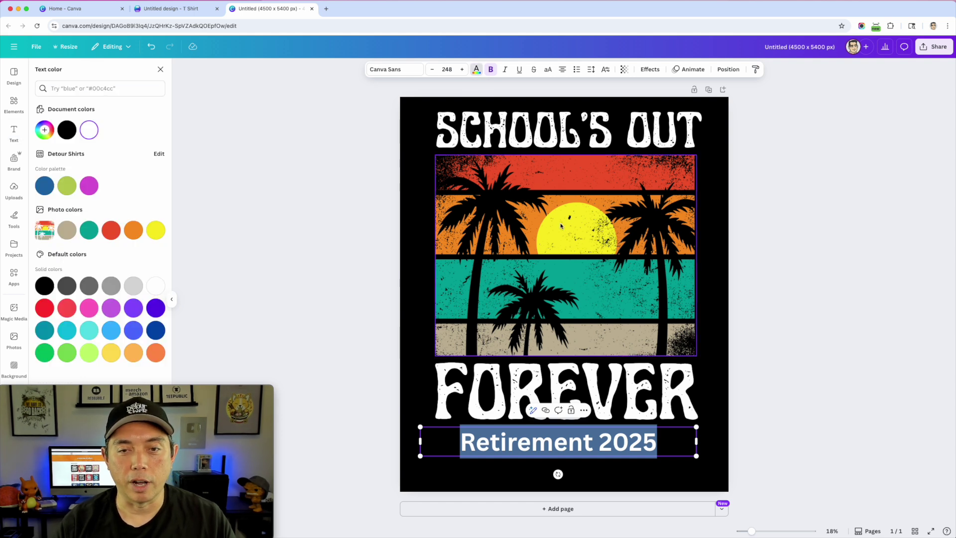
pyautogui.click(155, 230)
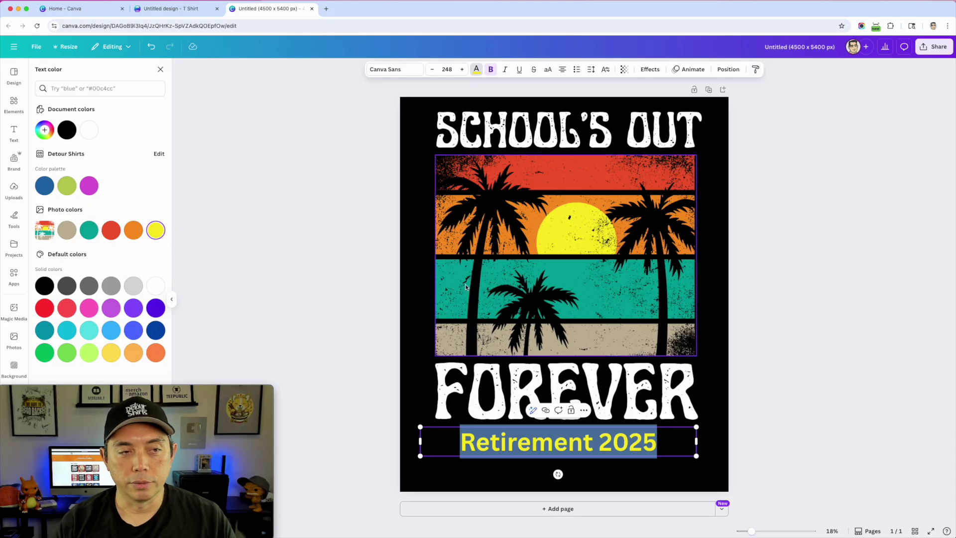
# Step: Search the fonts for "Script" and "wc ne", and apply WC Mano Negra Bold to the Retirement 2025 text
pyautogui.click(393, 69)
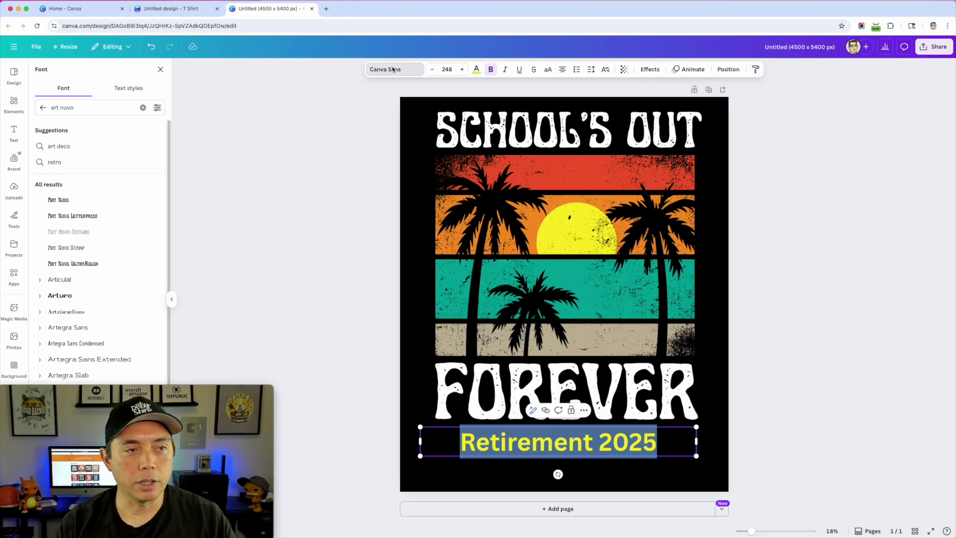
pyautogui.click(78, 114)
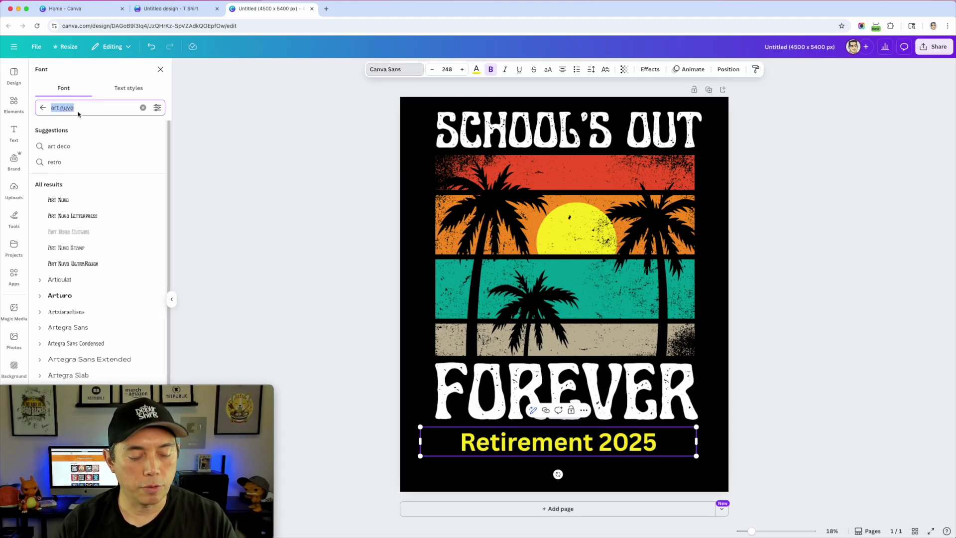
pyautogui.write('Script')
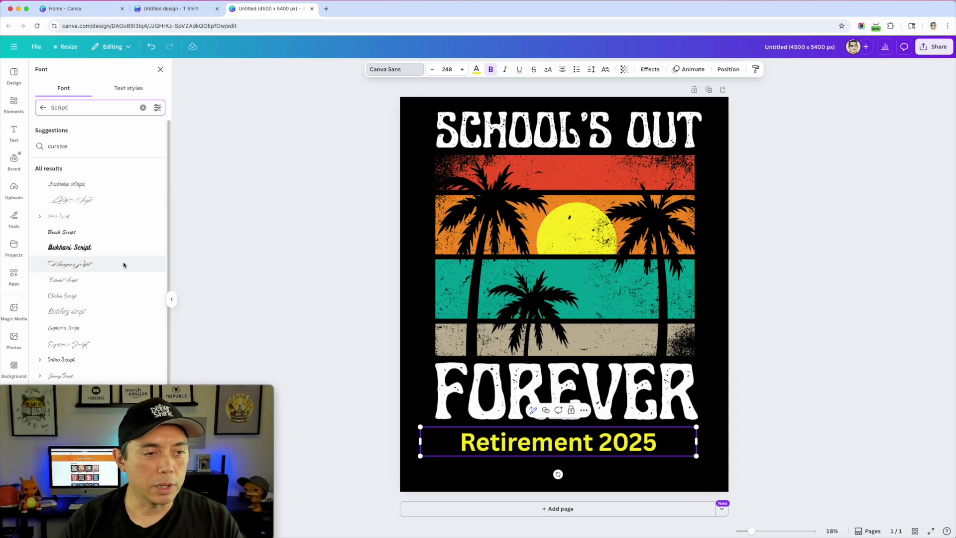
pyautogui.scroll(-1, 122, 269)
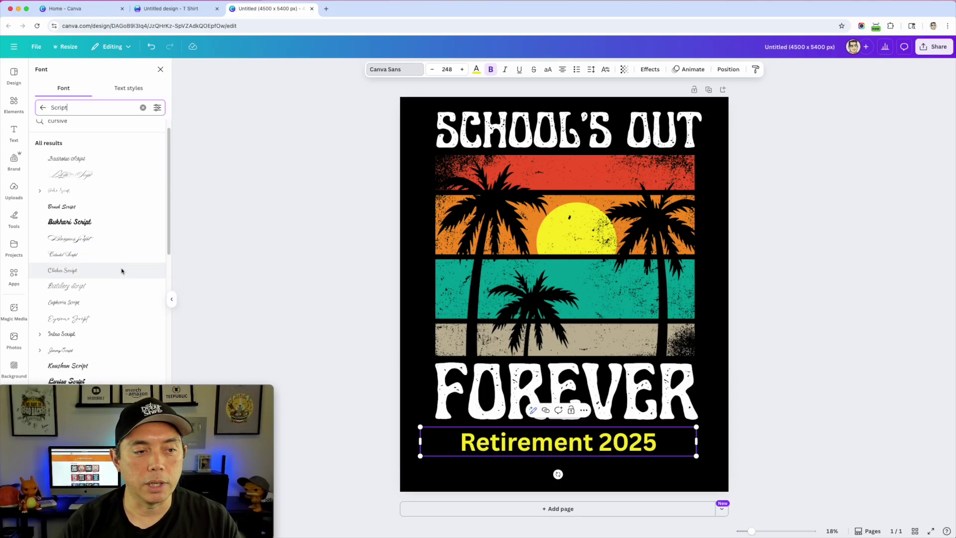
pyautogui.scroll(1, 122, 271)
pyautogui.doubleClick(63, 108)
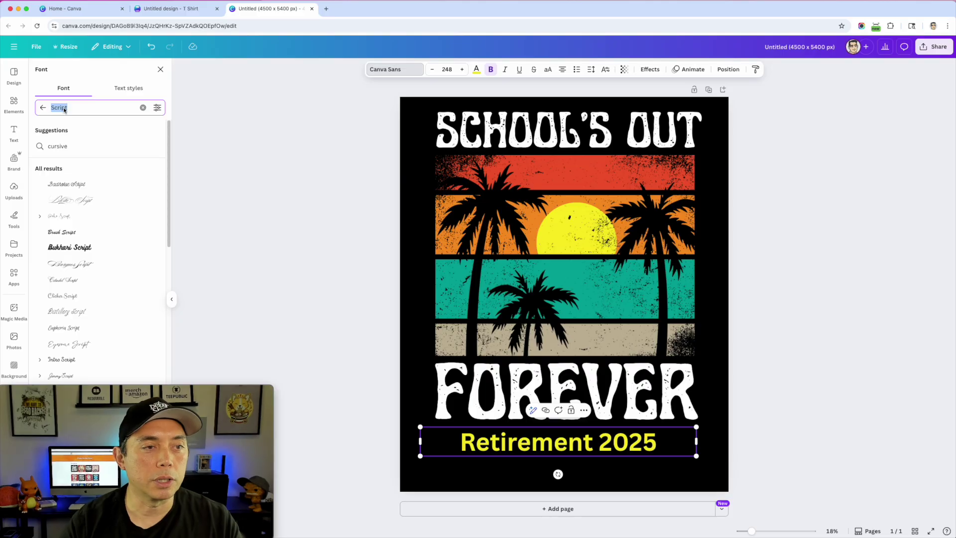
pyautogui.write('wc n')
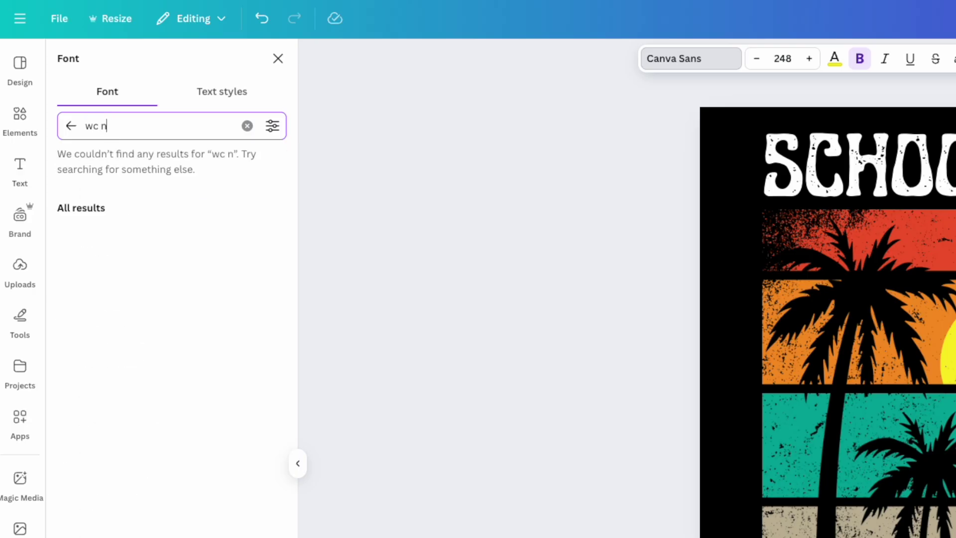
pyautogui.write('e')
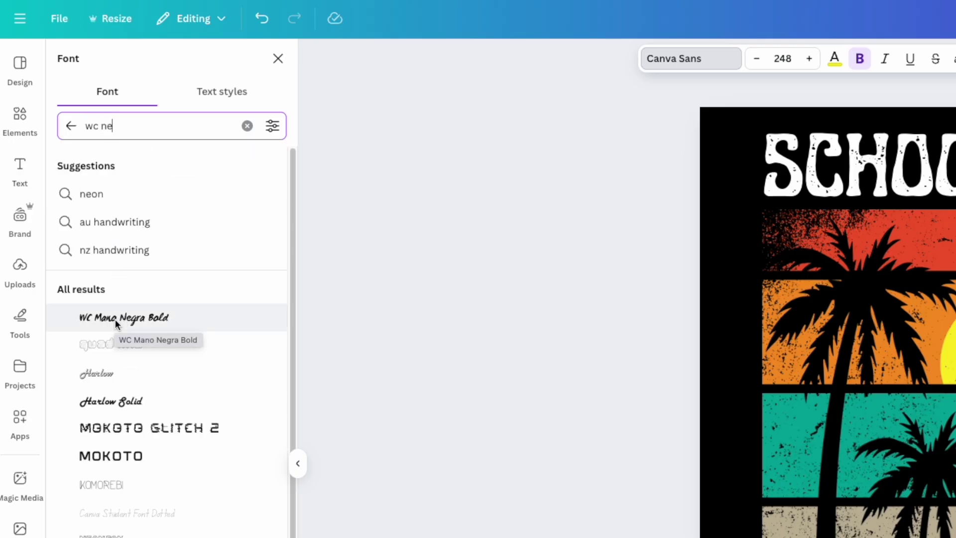
pyautogui.click(109, 319)
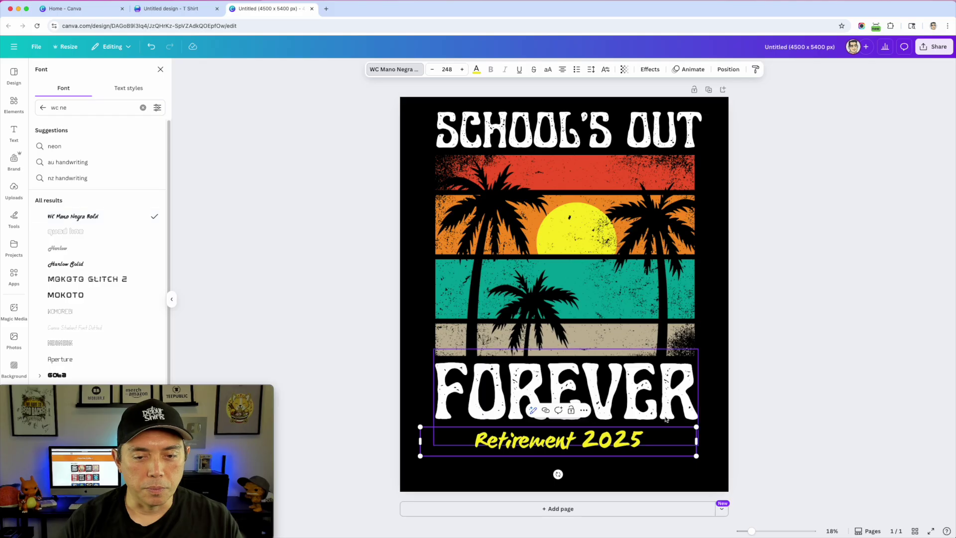
# Step: Enlarge the Retirement 2025 text to nearly the width of FOREVER and center it directly beneath that word
pyautogui.click(696, 442)
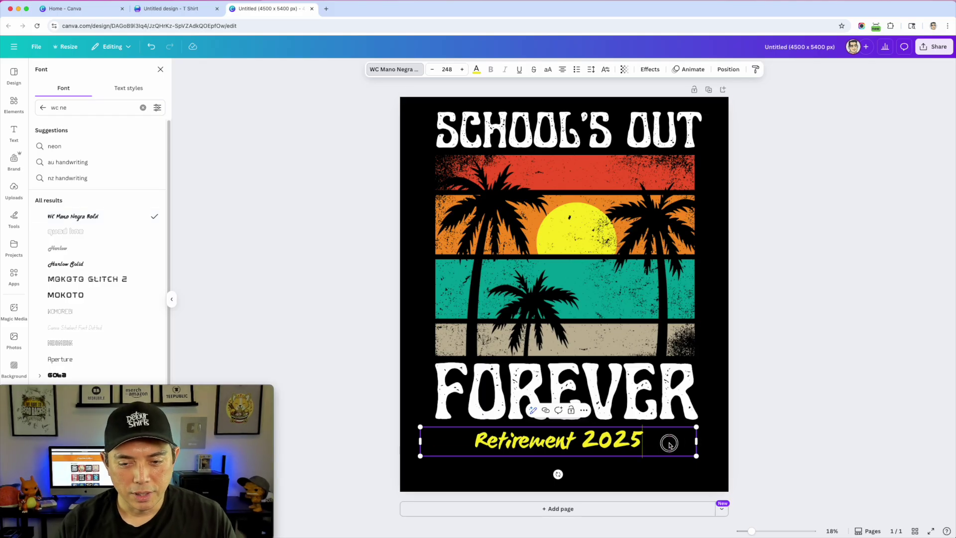
pyautogui.moveTo(696, 441); pyautogui.dragTo(704, 408)
pyautogui.moveTo(630, 440); pyautogui.dragTo(633, 448)
pyautogui.click(868, 341)
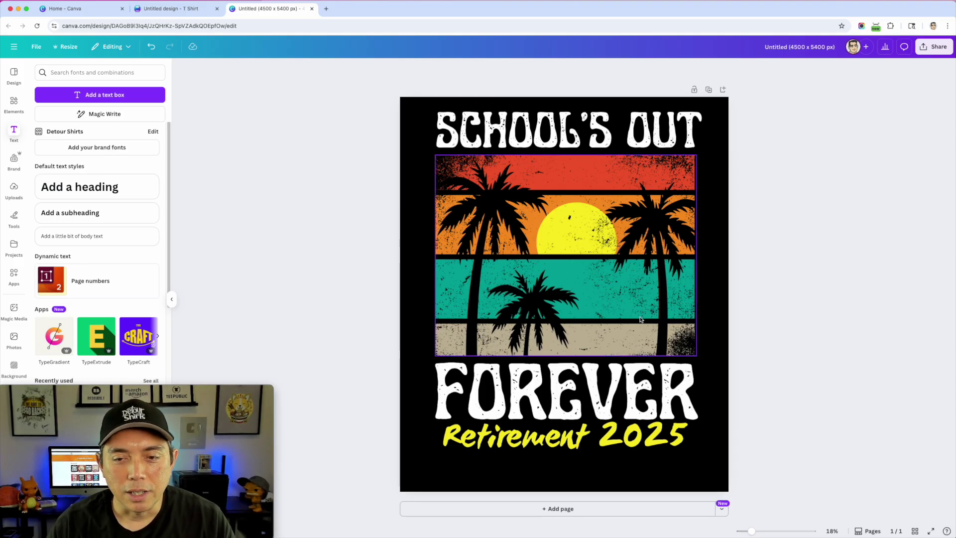
pyautogui.click(585, 300)
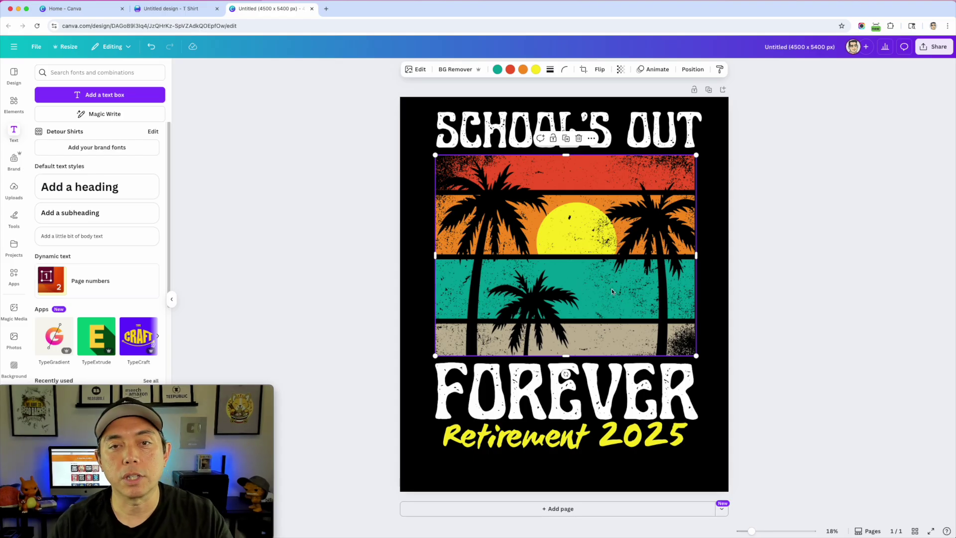
pyautogui.moveTo(241, 394)
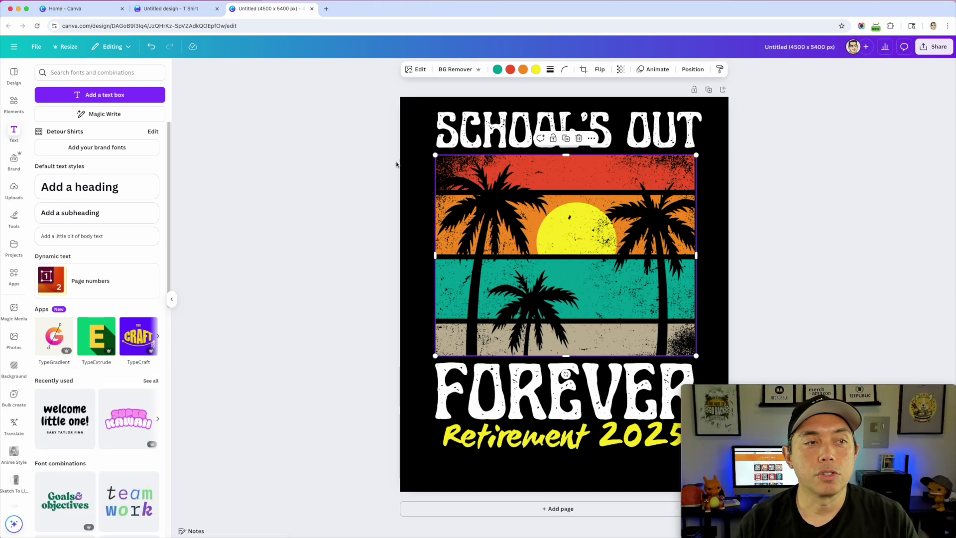
# Step: Close the finished design to return to the home page and move the empty Untitled Design T-shirt to the trash
pyautogui.click(14, 47)
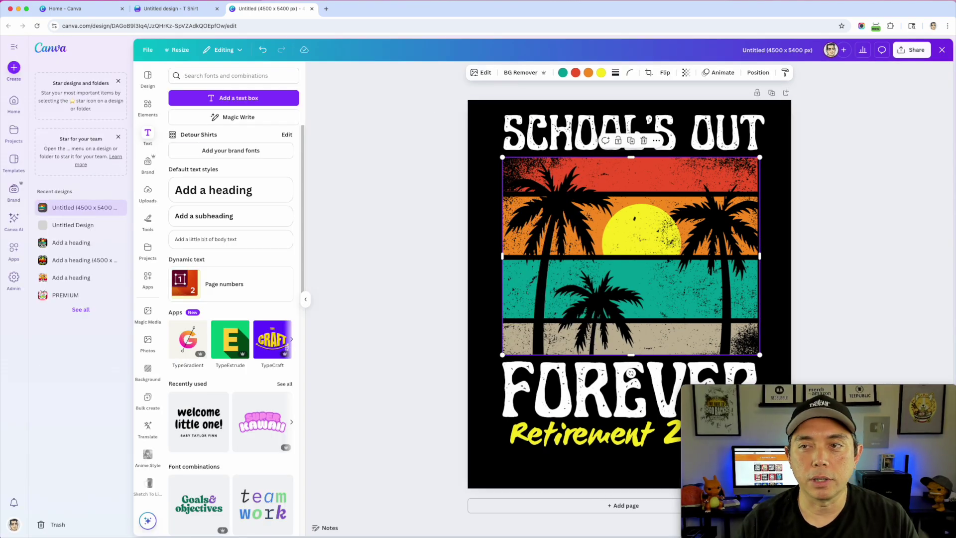
pyautogui.click(942, 49)
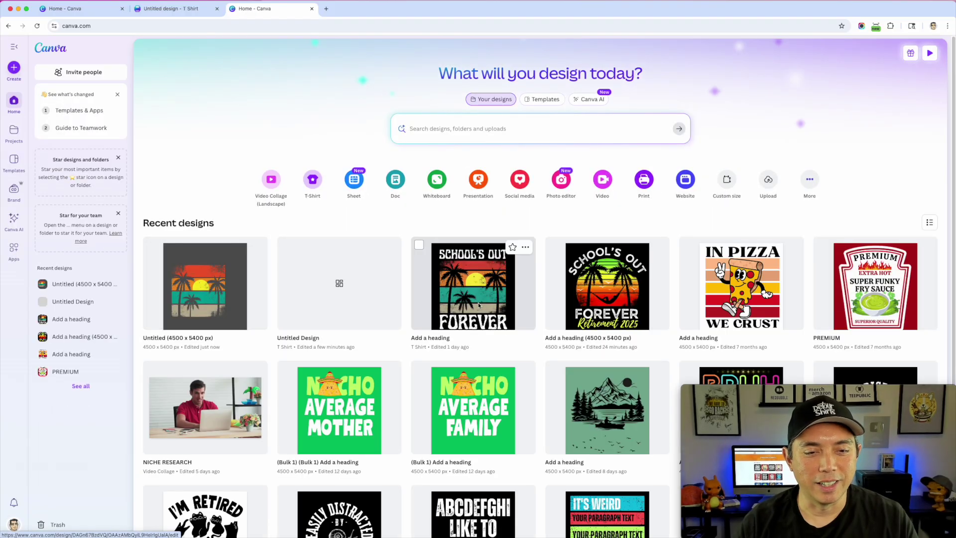
pyautogui.click(286, 246)
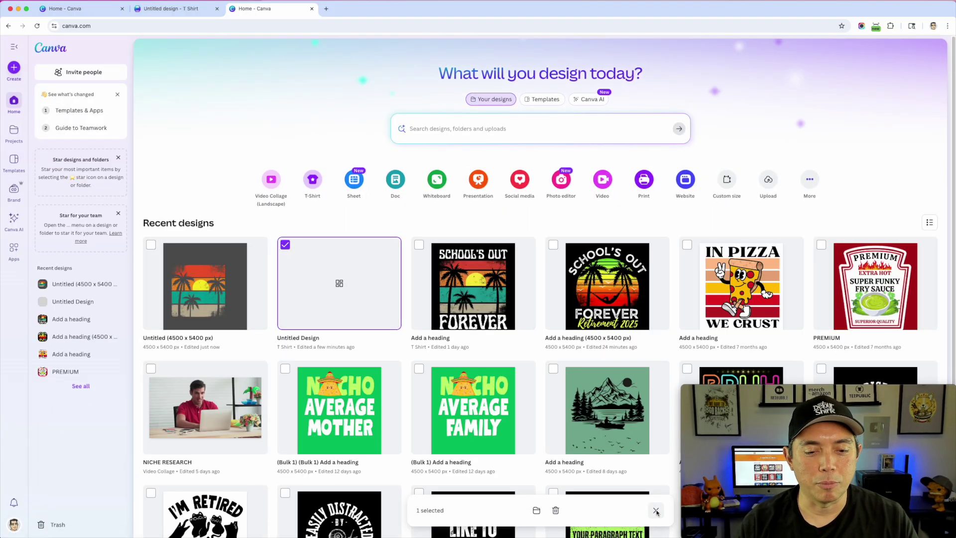
pyautogui.click(555, 510)
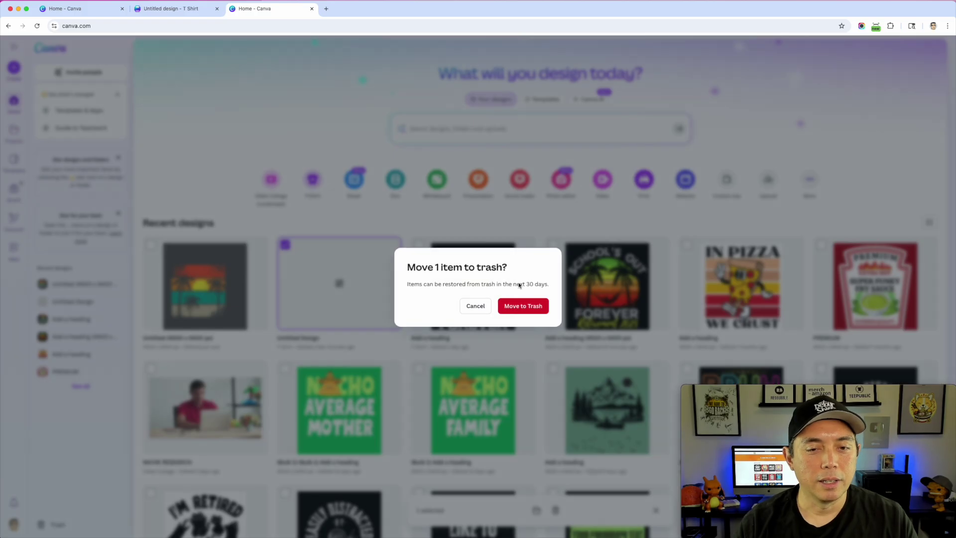
pyautogui.click(520, 307)
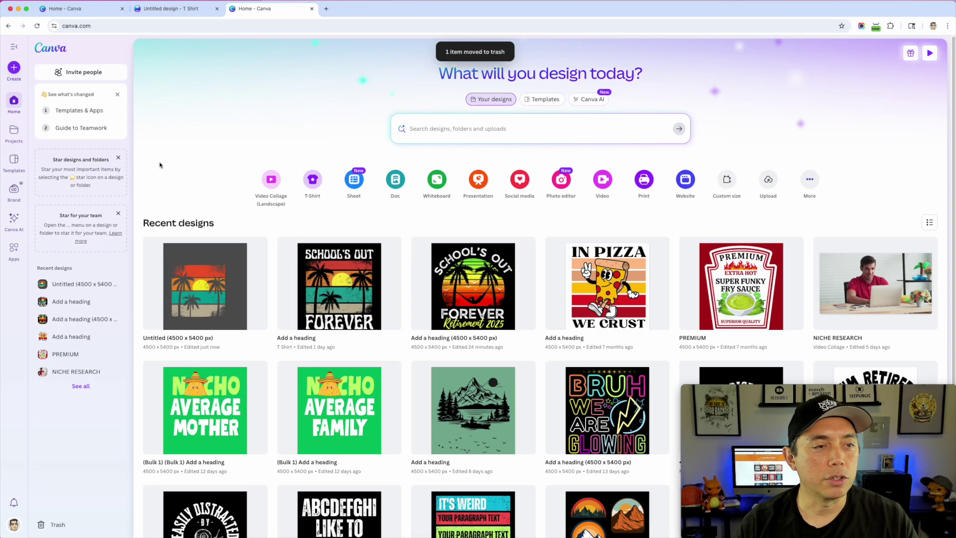
# Step: Create a new custom-size design of 4500 × 5400 px
pyautogui.click(14, 68)
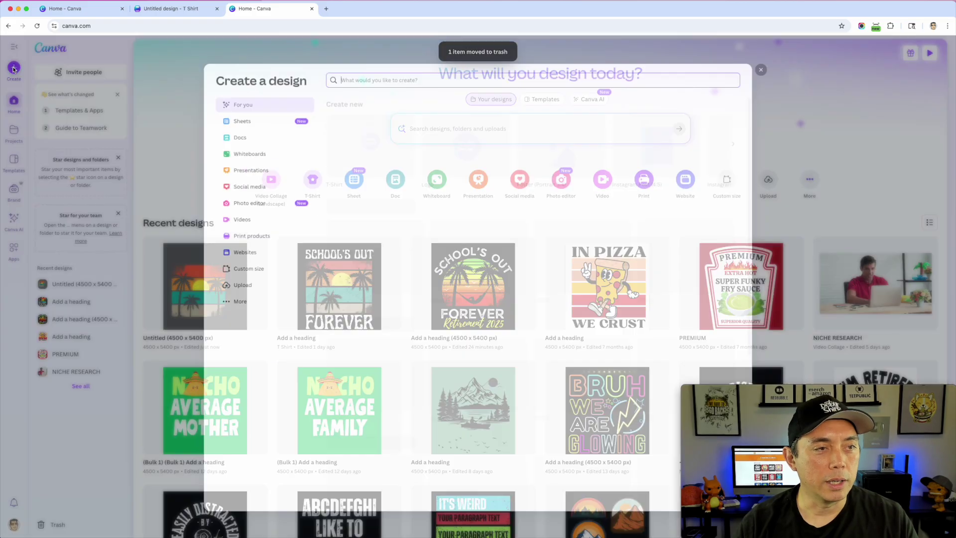
pyautogui.click(237, 269)
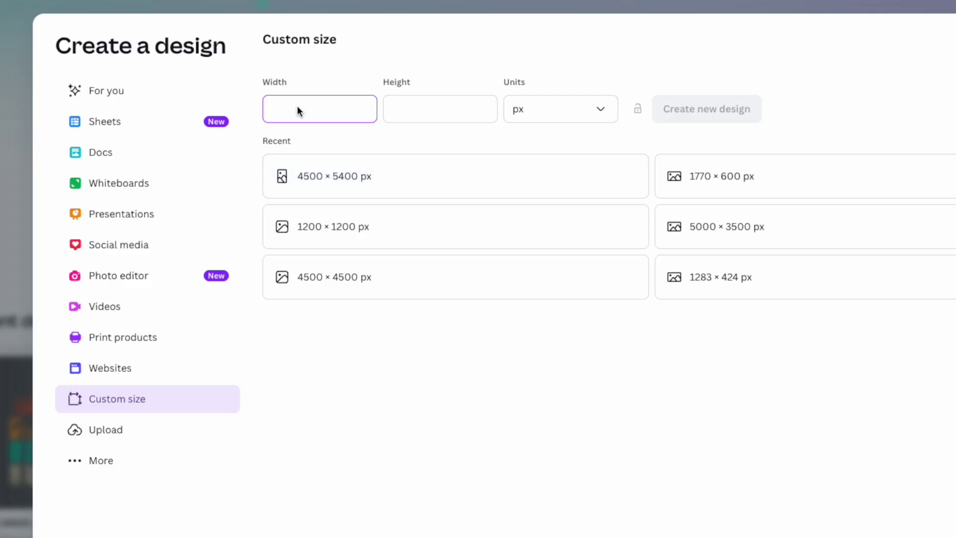
pyautogui.write('4500')
pyautogui.click(458, 119)
pyautogui.write('5400')
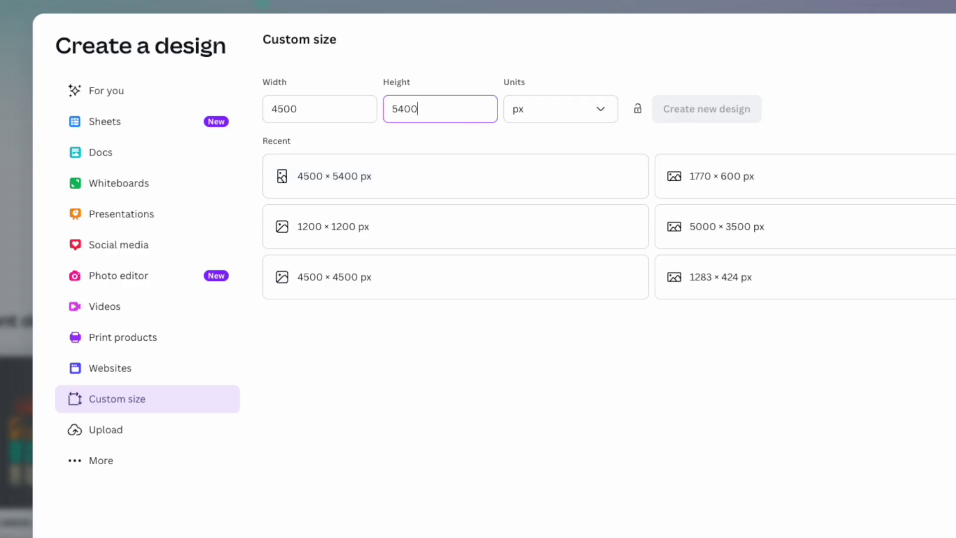
pyautogui.click(687, 107)
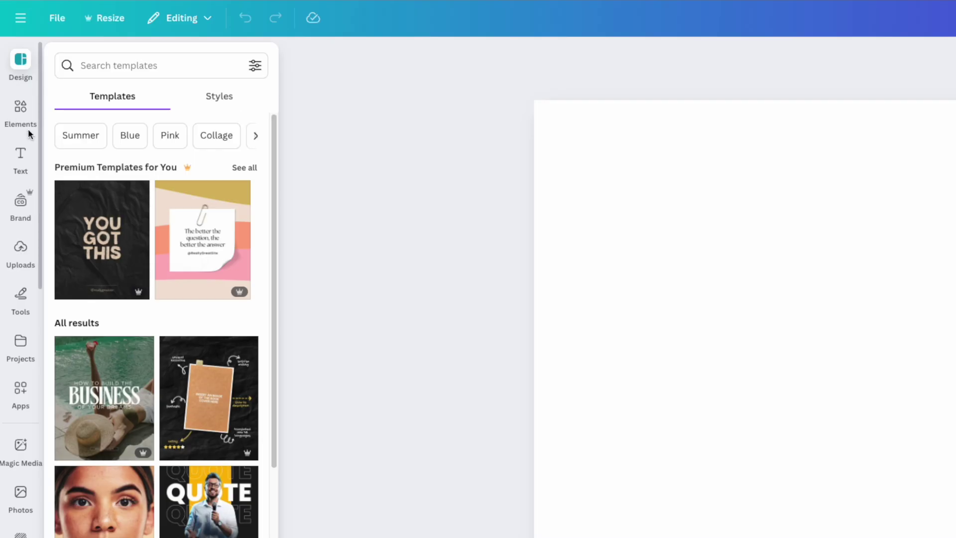
# Step: Search the elements for "distressed sunset" and add the round, striped retro sunset graphic to the page
pyautogui.click(14, 101)
pyautogui.click(157, 59)
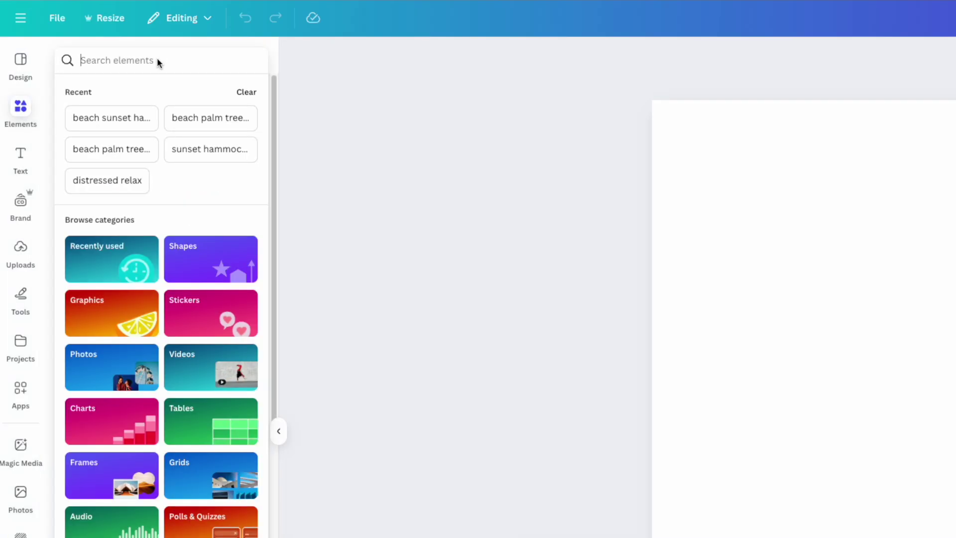
pyautogui.write('distressed su')
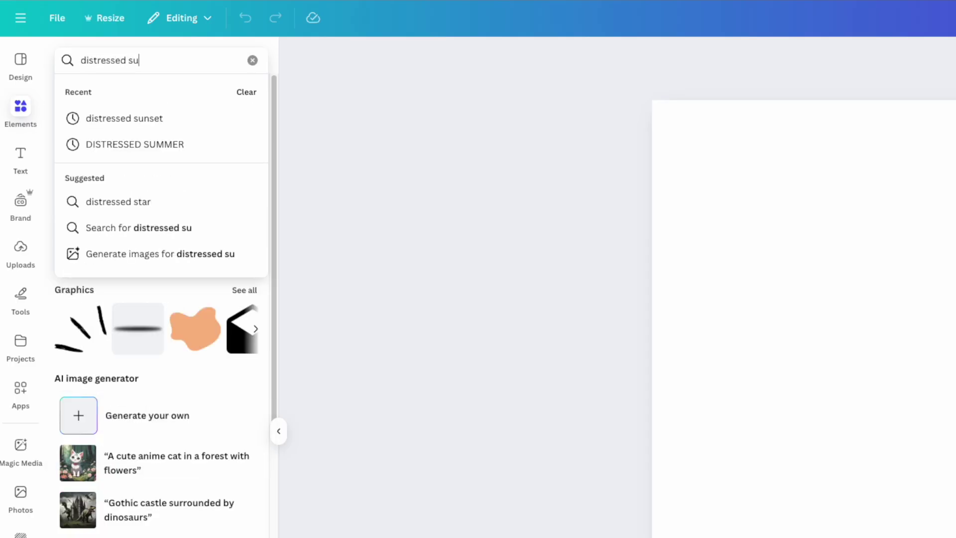
pyautogui.write('nset')
pyautogui.press('Return')
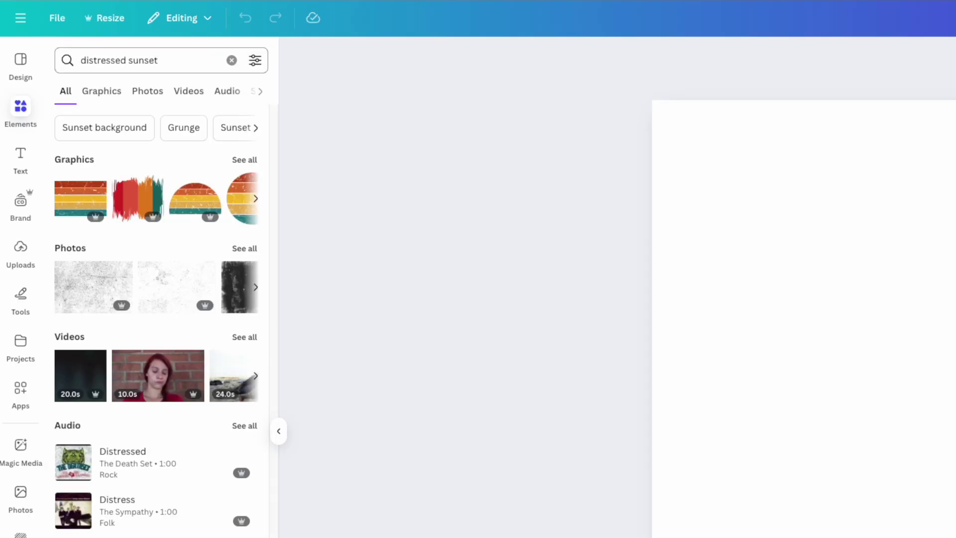
pyautogui.click(244, 160)
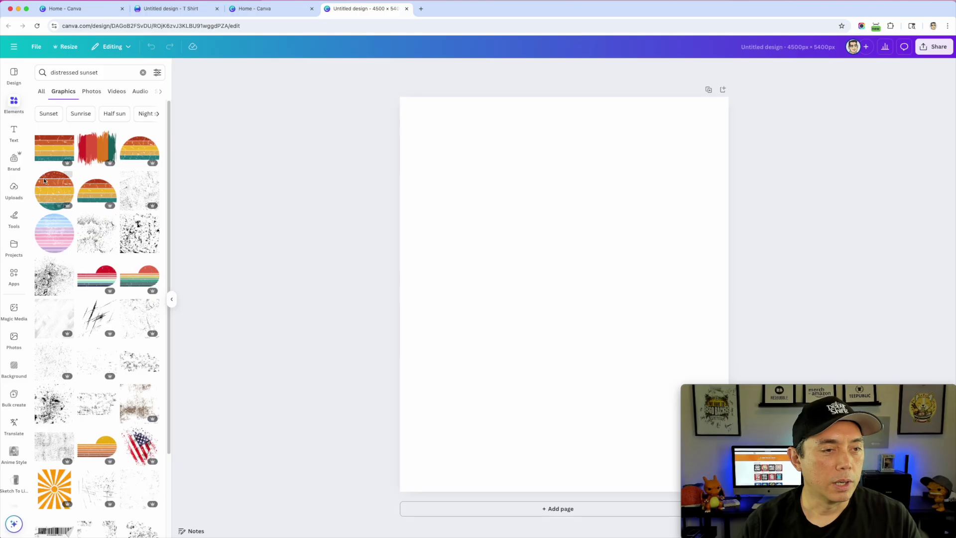
pyautogui.click(53, 195)
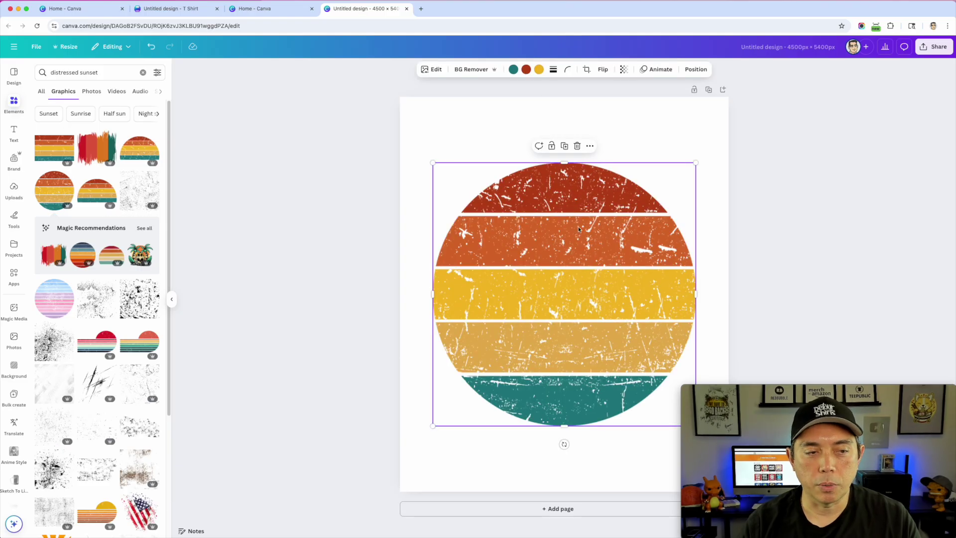
# Step: Set the page background to solid black and center the round distressed sunset horizontally on the page
pyautogui.moveTo(547, 289)
pyautogui.mouseDown()
pyautogui.moveTo(553, 258)
pyautogui.moveTo(551, 278)
pyautogui.mouseUp()
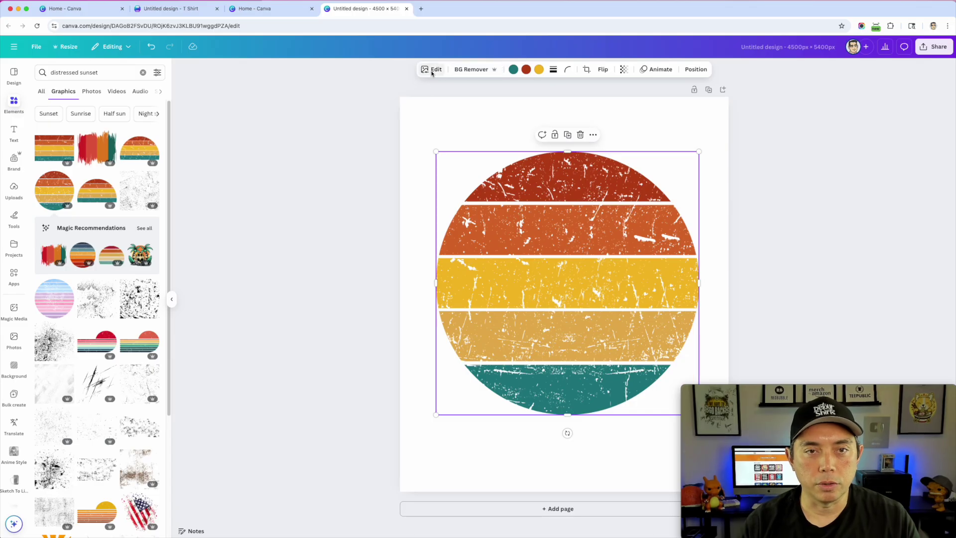
pyautogui.click(423, 128)
pyautogui.click(516, 69)
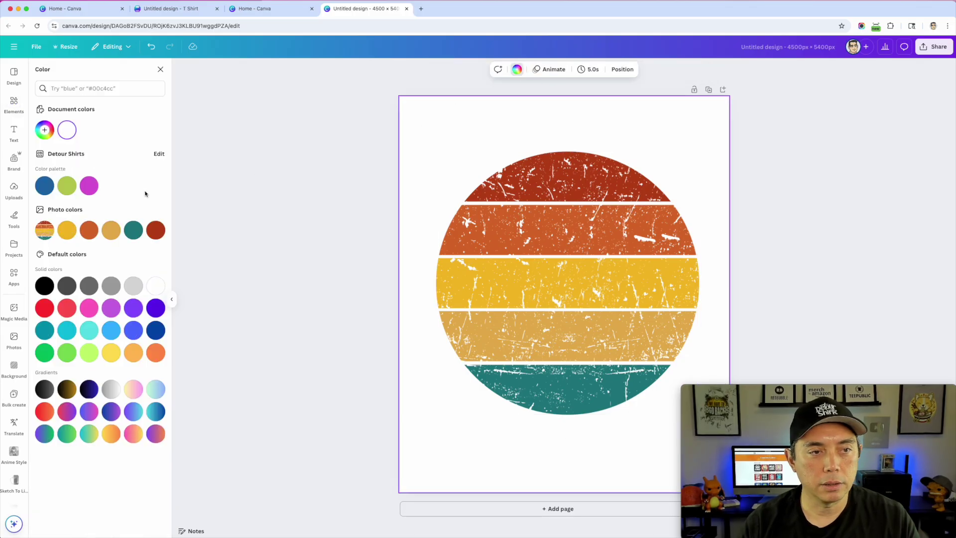
pyautogui.click(44, 285)
pyautogui.moveTo(613, 238)
pyautogui.mouseDown()
pyautogui.moveTo(617, 219)
pyautogui.moveTo(548, 229)
pyautogui.moveTo(608, 236)
pyautogui.mouseUp()
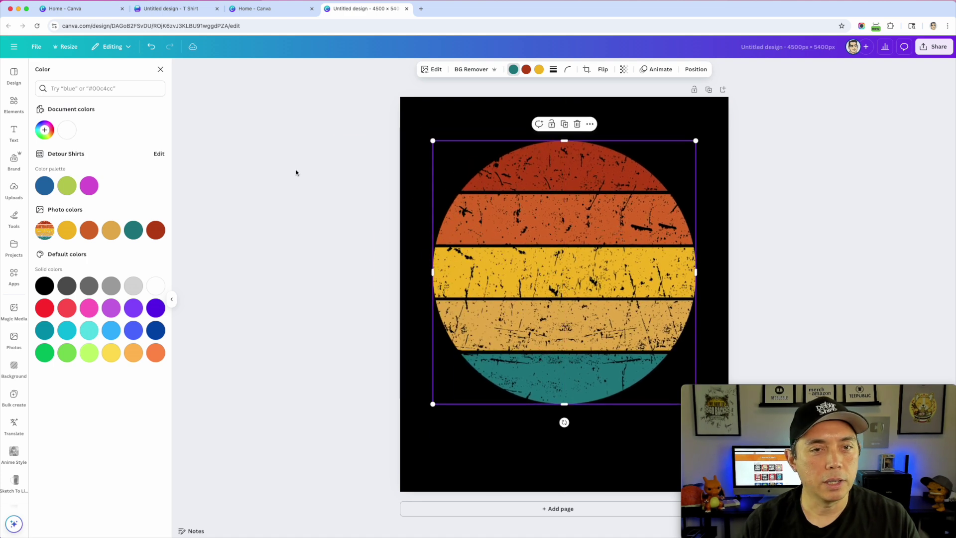
pyautogui.click(161, 69)
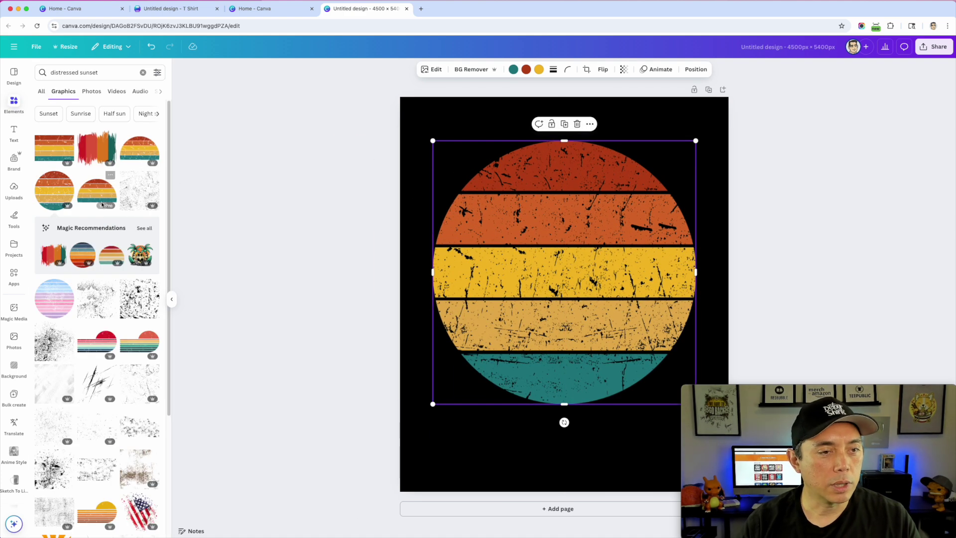
# Step: Browse the full set of magic recommendations related to the distressed sunset graphic
pyautogui.click(144, 227)
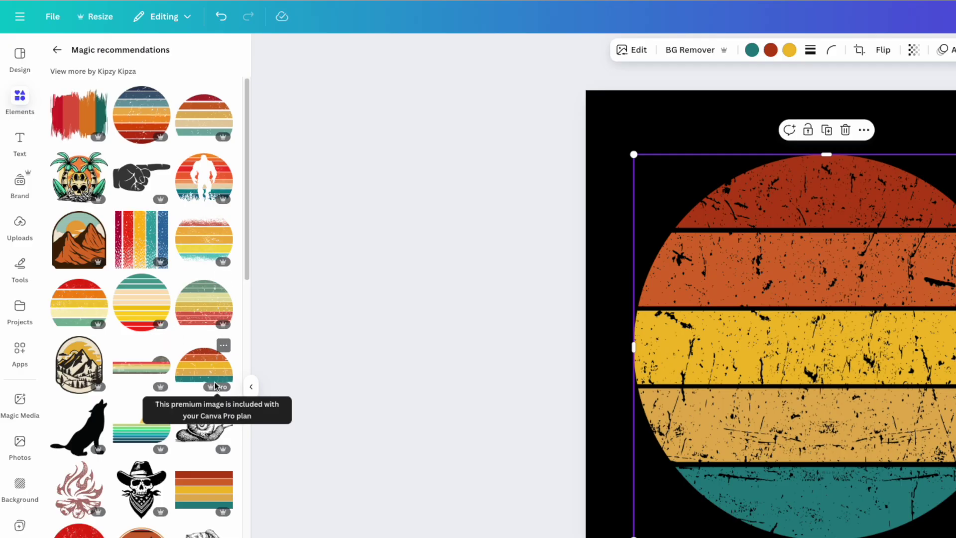
pyautogui.scroll(-4, 169, 427)
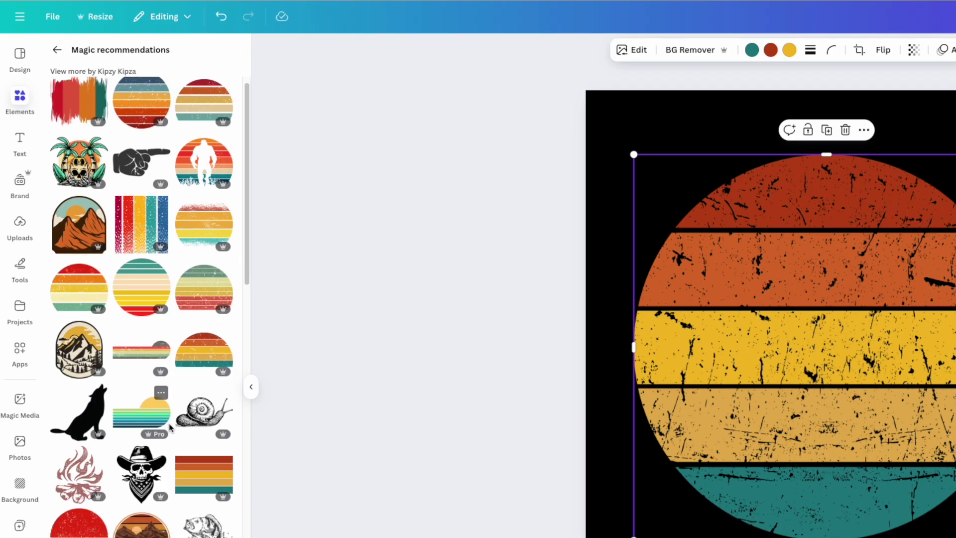
pyautogui.scroll(-6, 169, 427)
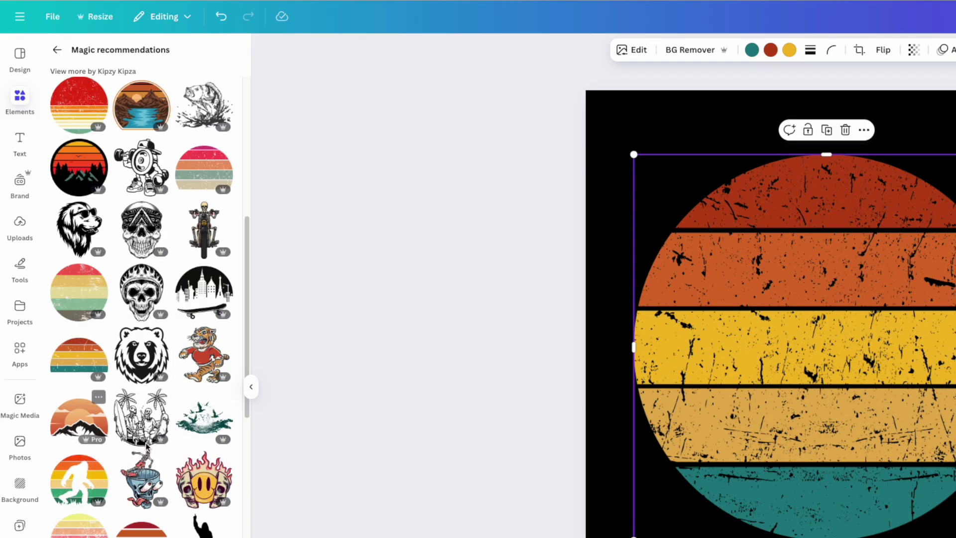
pyautogui.scroll(10, 182, 138)
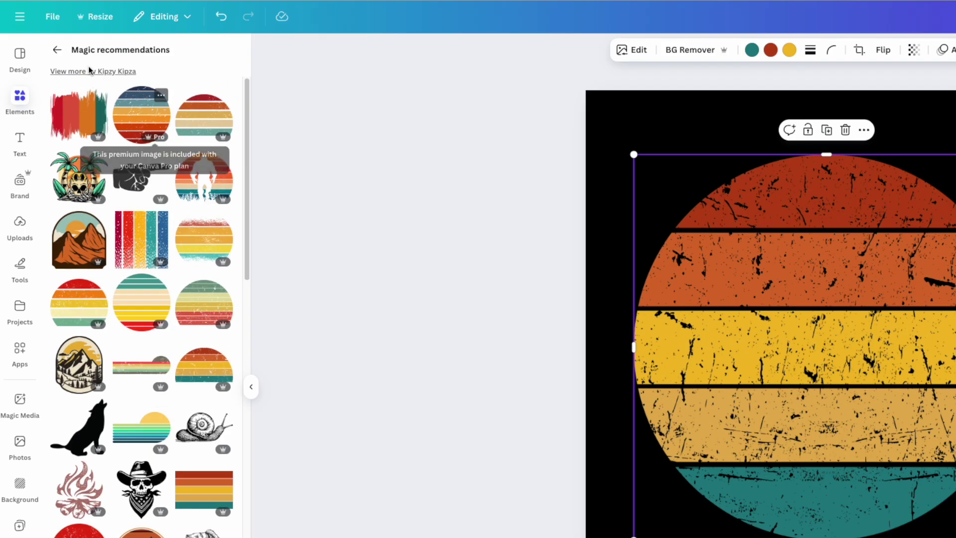
pyautogui.click(57, 50)
# Step: Filter the distressed sunset results to free graphics and replace the orange sunset with the round blue-and-pink striped one
pyautogui.click(229, 54)
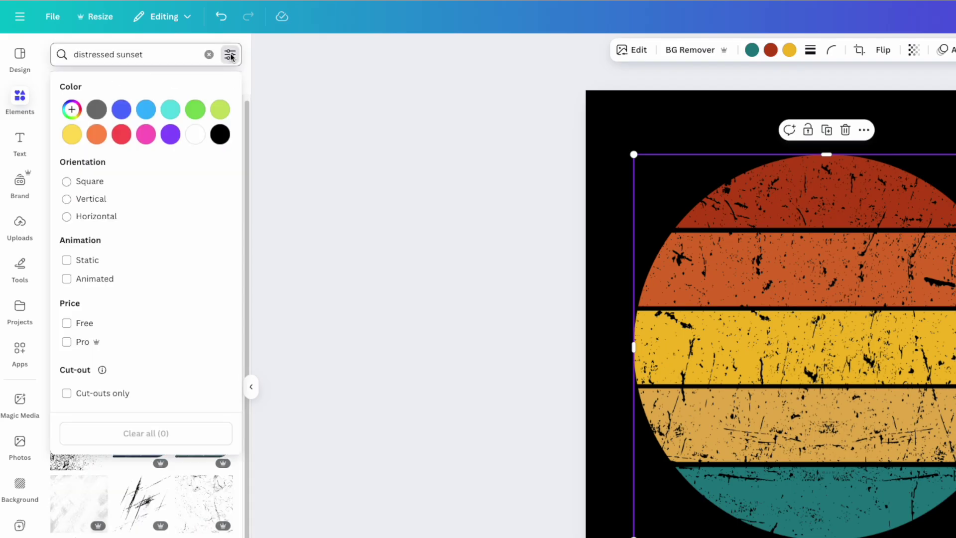
pyautogui.click(67, 323)
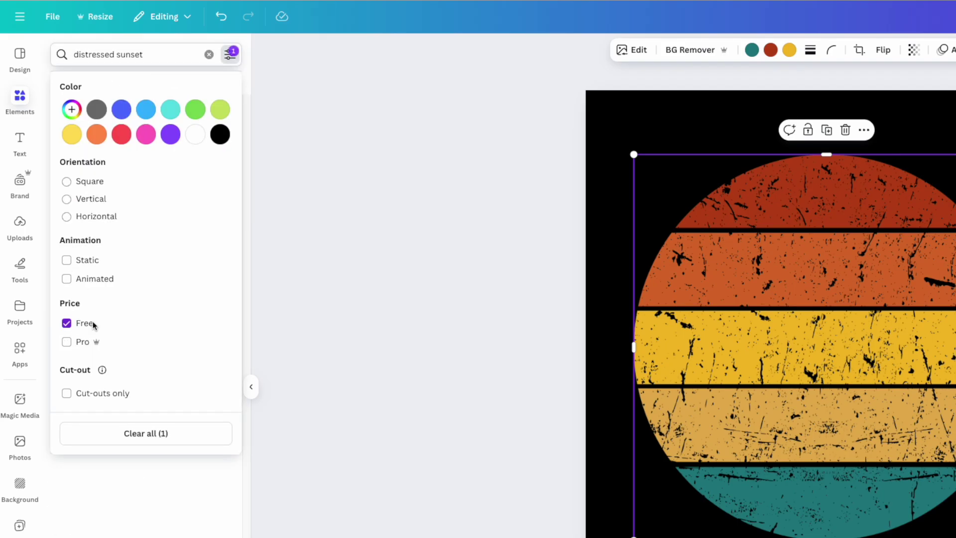
pyautogui.click(246, 67)
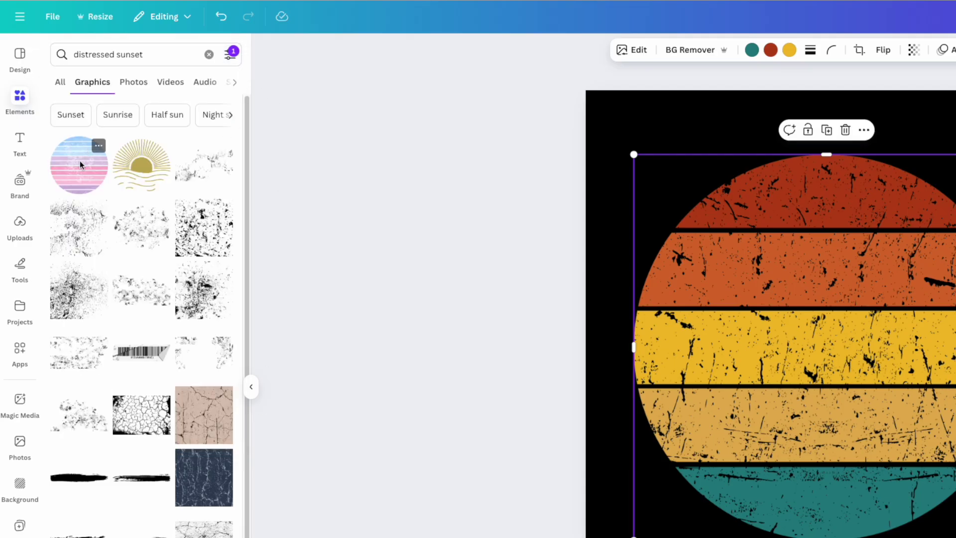
pyautogui.press('Delete')
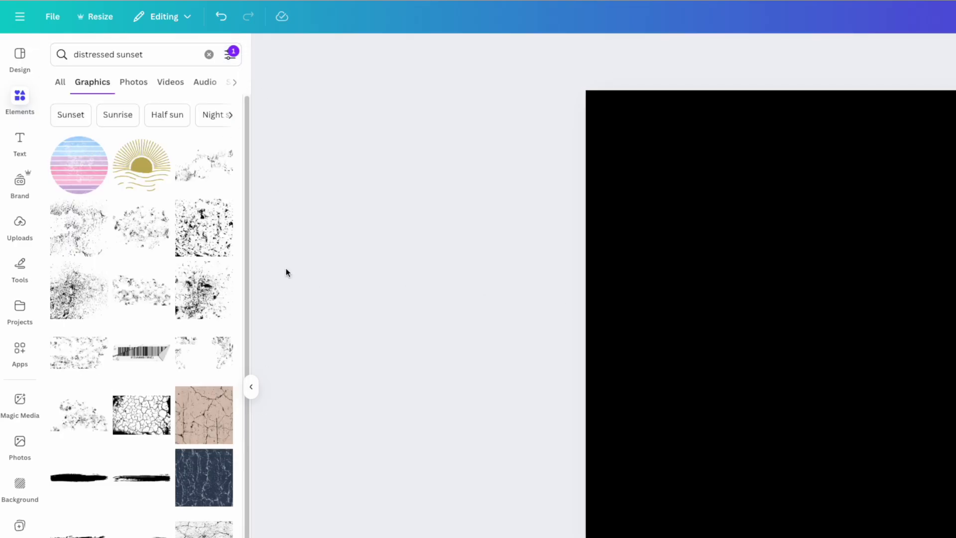
pyautogui.click(80, 165)
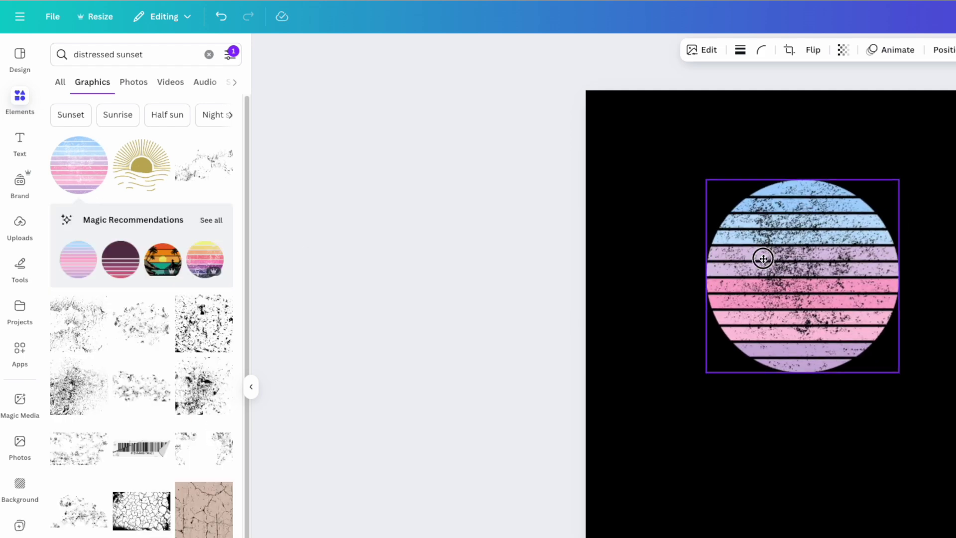
# Step: Review the recommendations for the blue-and-pink sunset and the remaining free distressed sunset results
pyautogui.click(209, 220)
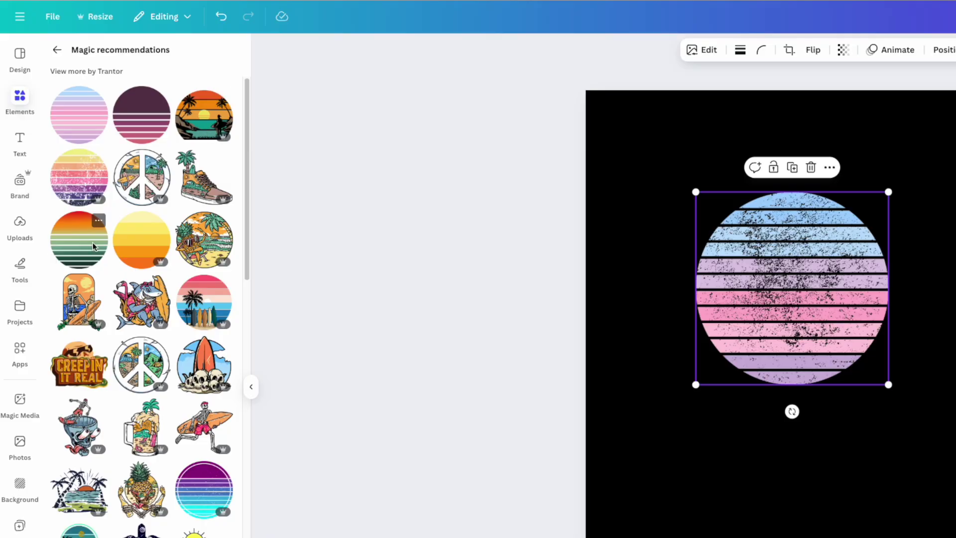
pyautogui.scroll(-5, 206, 523)
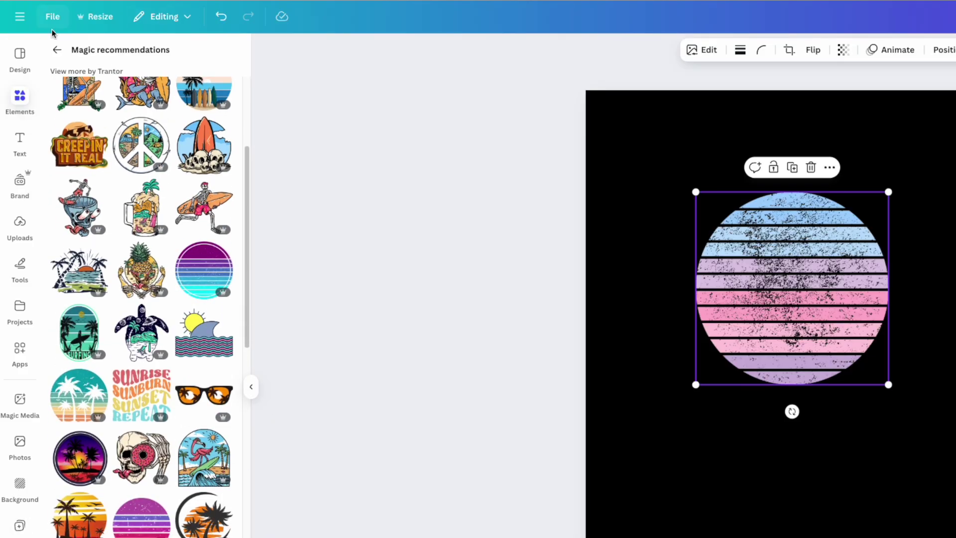
pyautogui.click(55, 49)
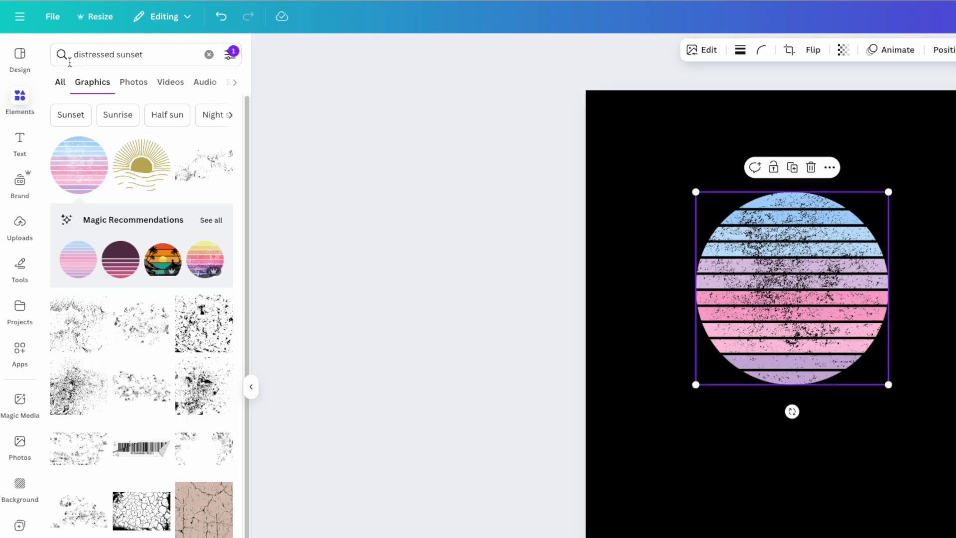
pyautogui.scroll(-10, 143, 434)
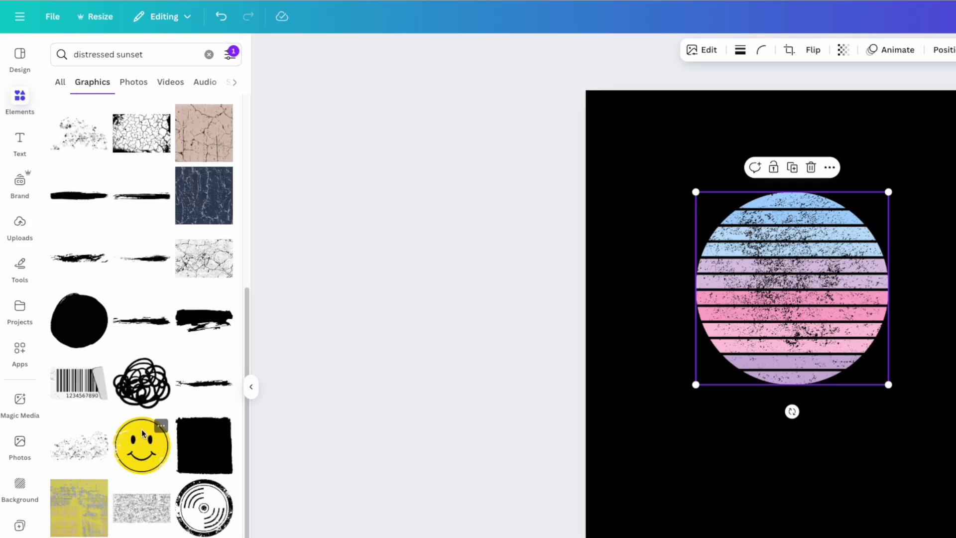
pyautogui.scroll(-6, 143, 434)
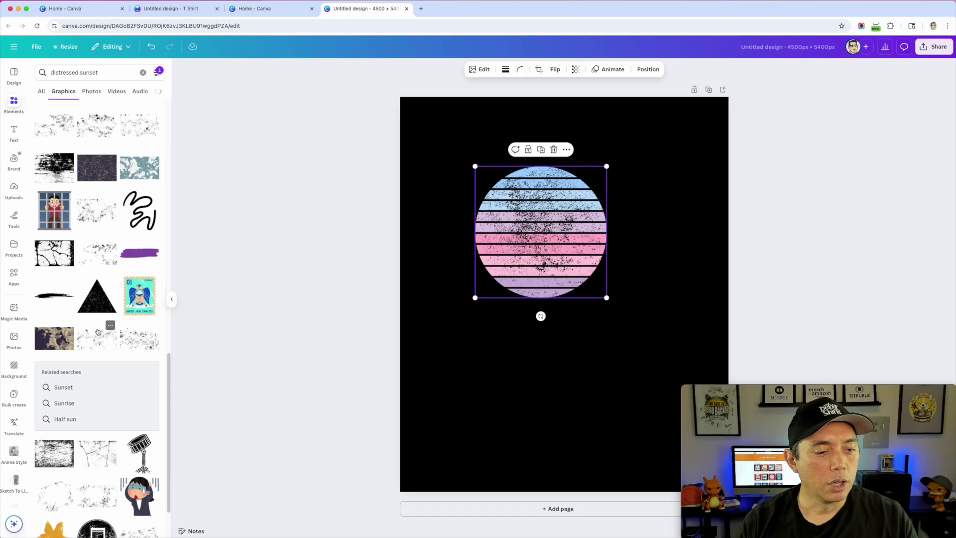
pyautogui.scroll(-6, 141, 433)
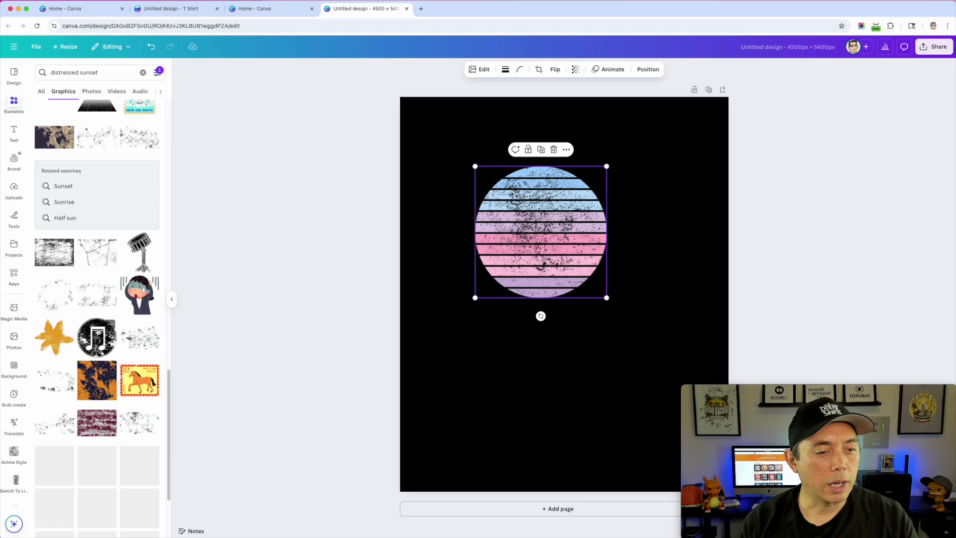
pyautogui.scroll(20, 97, 331)
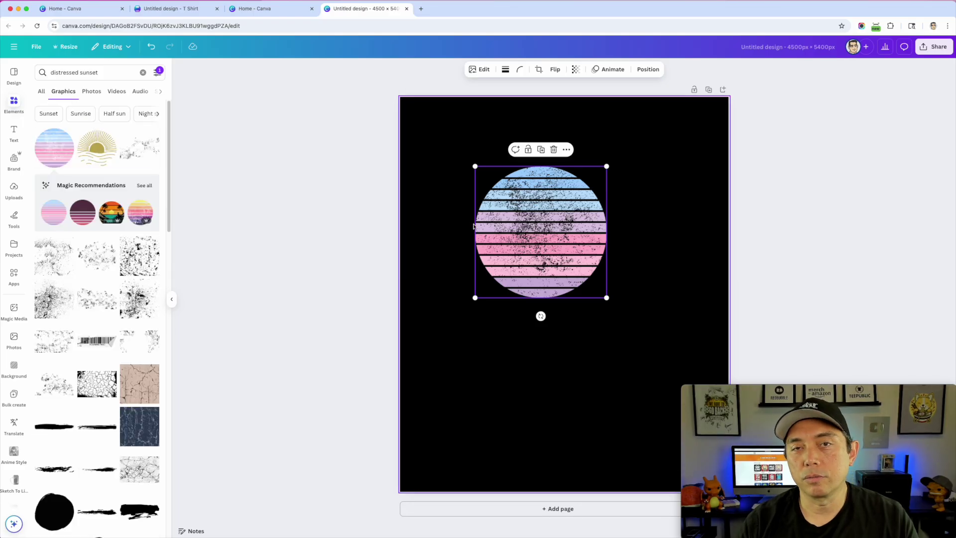
# Step: Delete the blue-and-pink sunset from the page and search the free graphics for "sunset"
pyautogui.press('Delete')
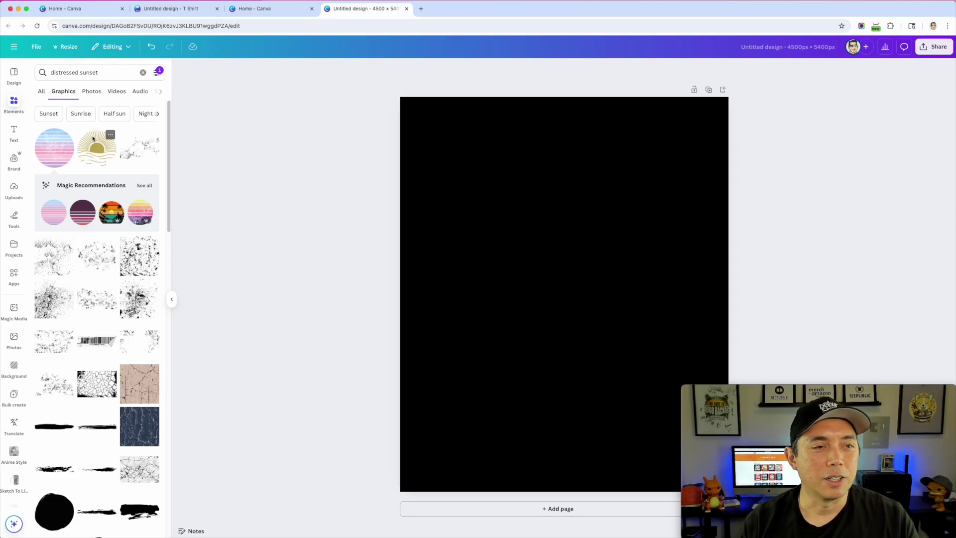
pyautogui.click(82, 72)
pyautogui.moveTo(80, 73); pyautogui.dragTo(46, 74)
pyautogui.press('BackSpace')
pyautogui.press('Return')
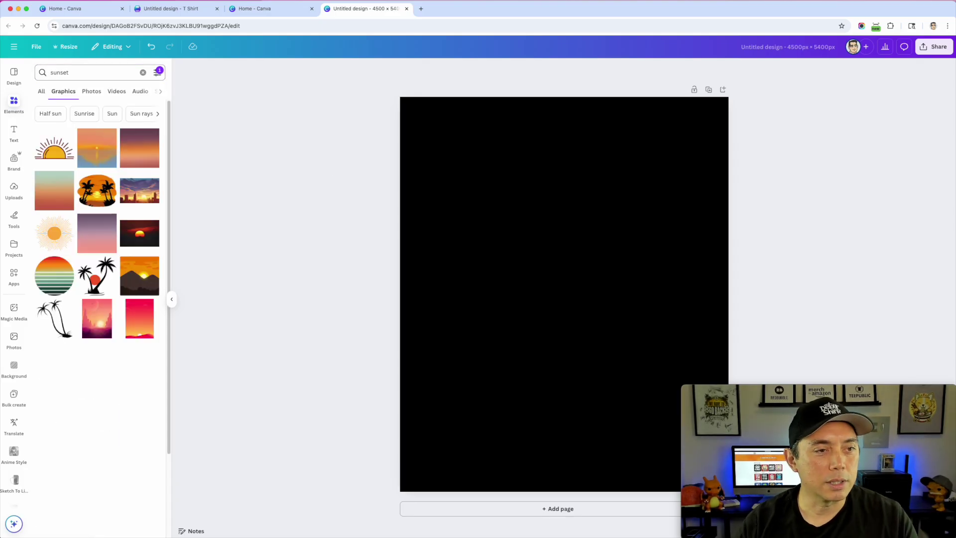
# Step: Look through the free sunset graphics for a retro sunset suited to the shirt
pyautogui.scroll(-3, 54, 295)
pyautogui.scroll(-4, 55, 293)
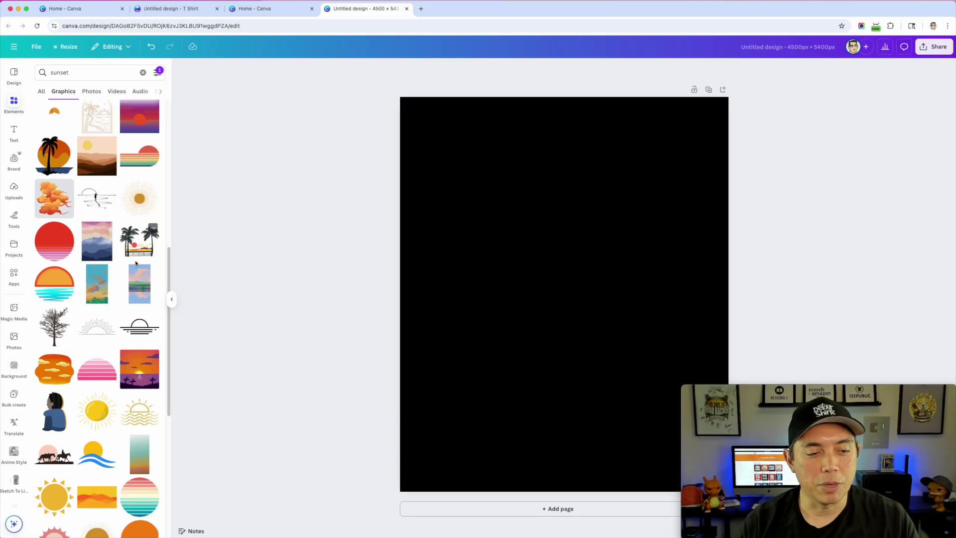
pyautogui.scroll(-5, 136, 263)
pyautogui.scroll(-4, 89, 328)
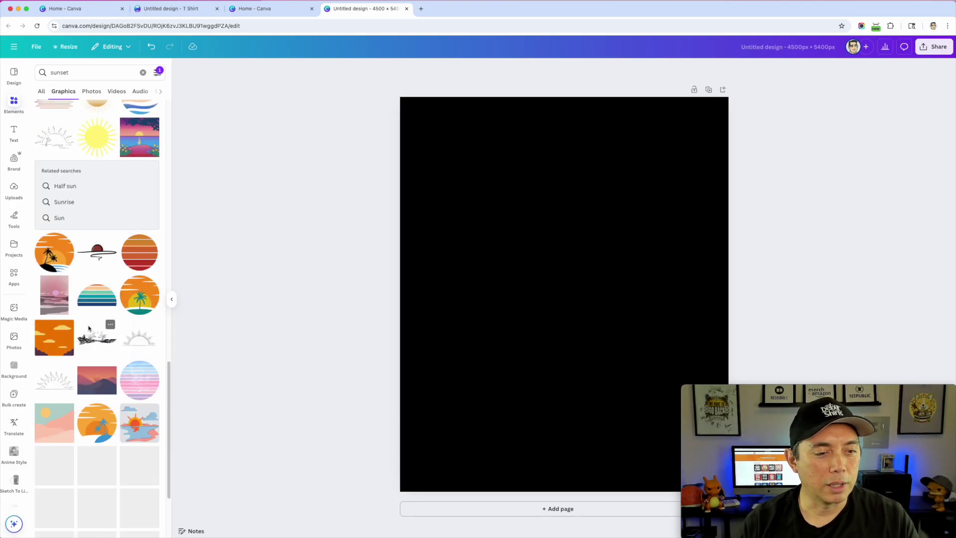
pyautogui.scroll(-2, 90, 326)
pyautogui.scroll(-5, 137, 351)
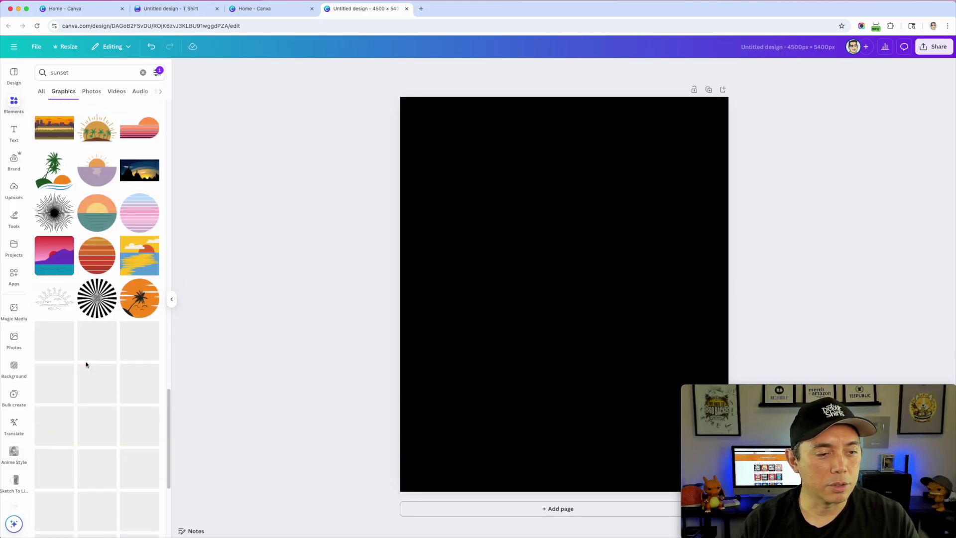
pyautogui.scroll(-3, 127, 339)
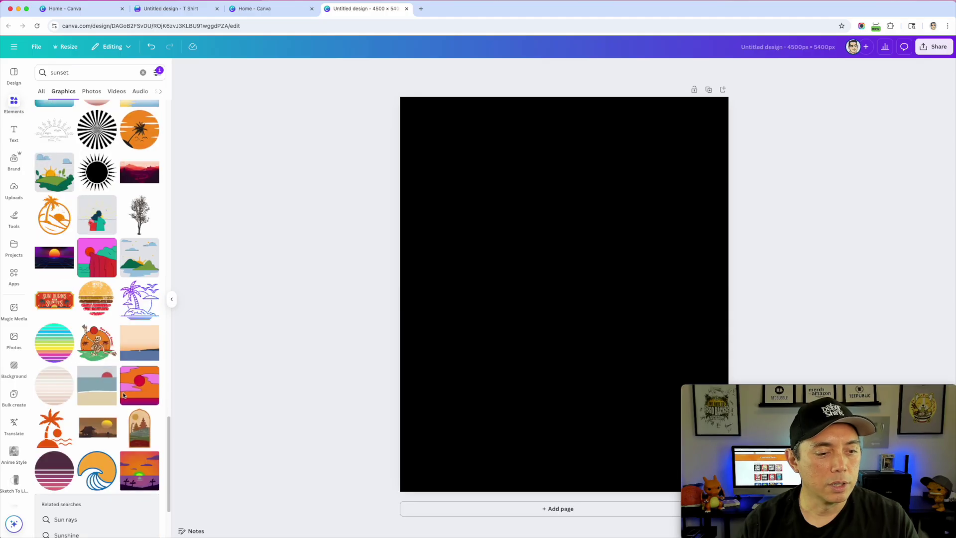
pyautogui.scroll(-2, 127, 339)
pyautogui.scroll(20, 127, 387)
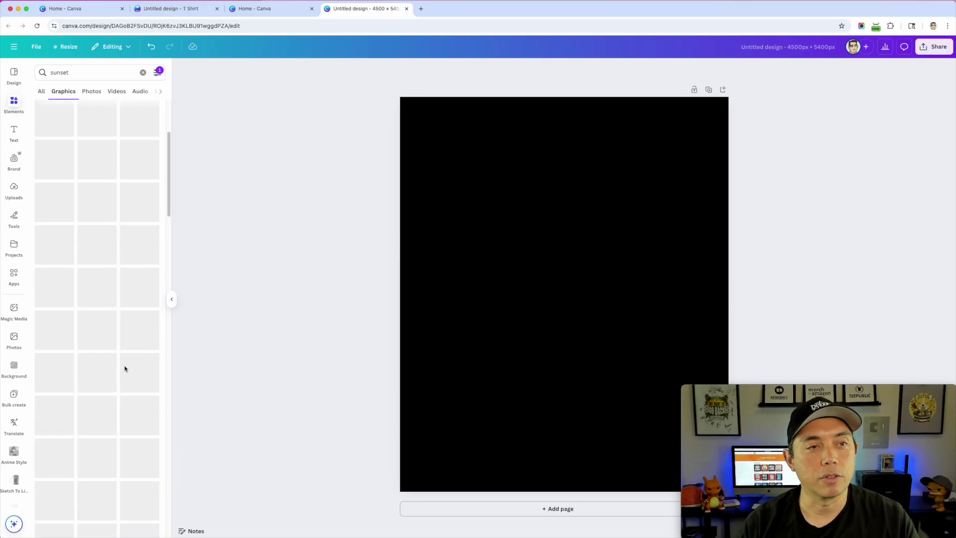
# Step: Search the graphics for "sunset hammock" without the Free price filter and add the round retro sunset with palm trees and a hammock
pyautogui.click(156, 73)
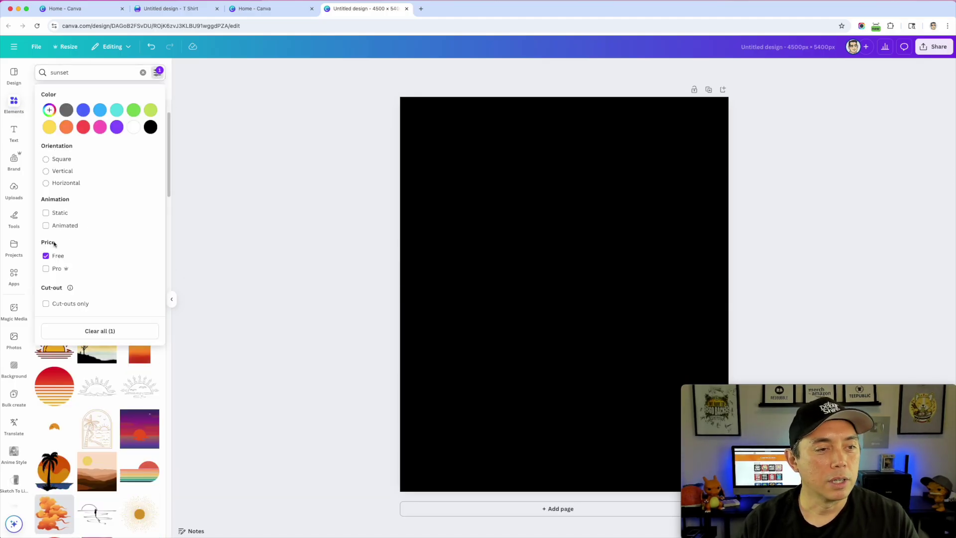
pyautogui.click(46, 256)
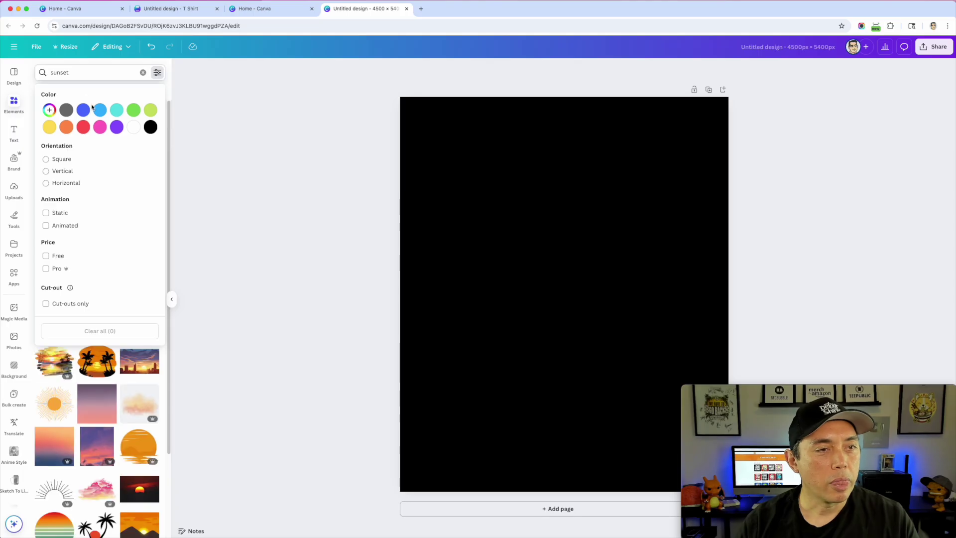
pyautogui.click(72, 76)
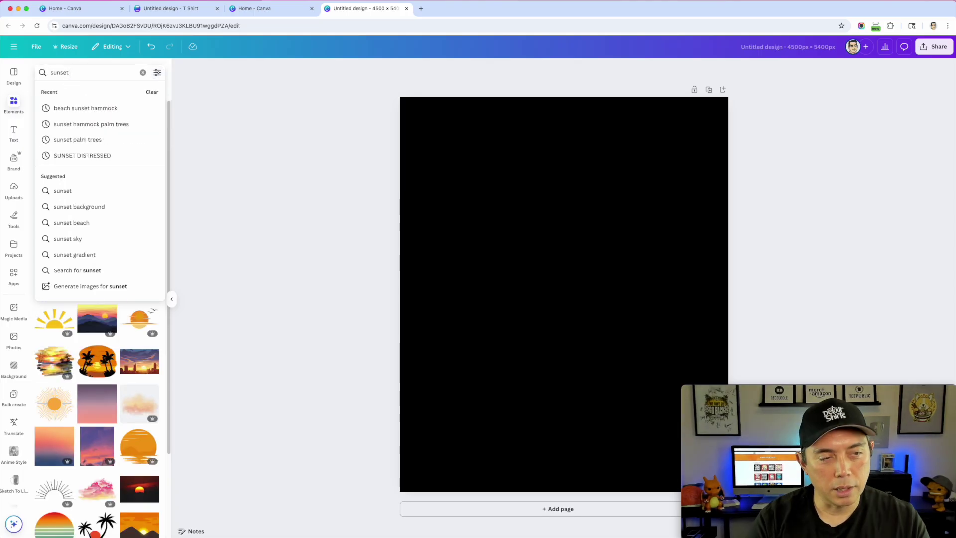
pyautogui.write('h')
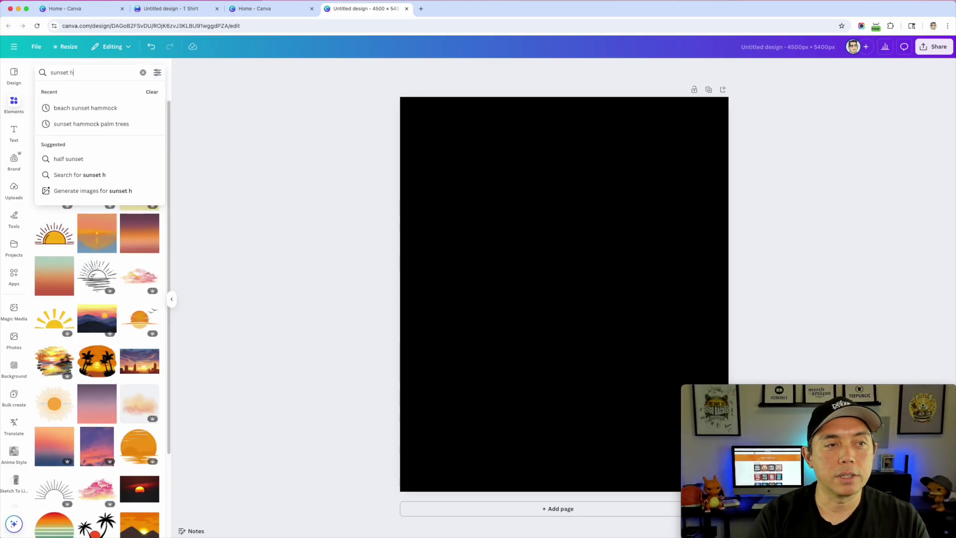
pyautogui.write('ammock')
pyautogui.press('Return')
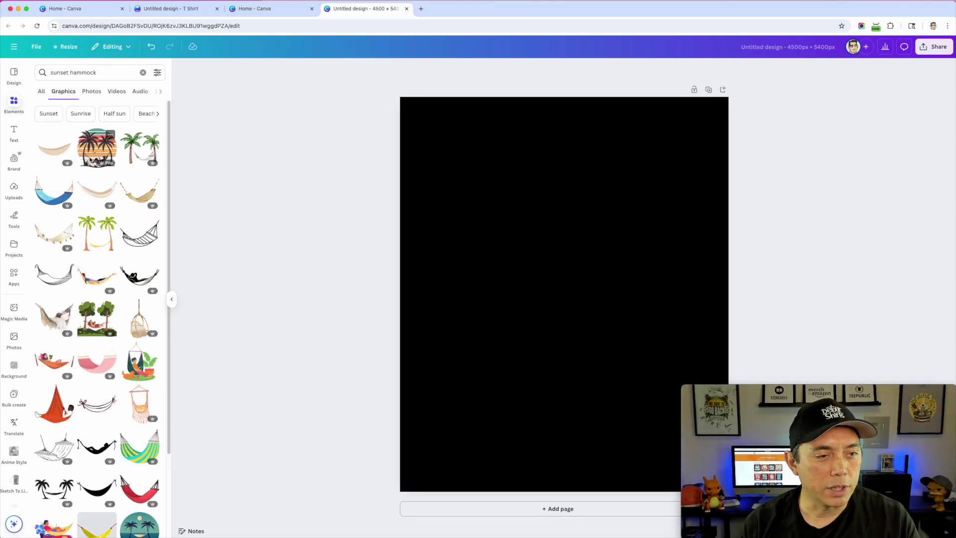
pyautogui.click(91, 160)
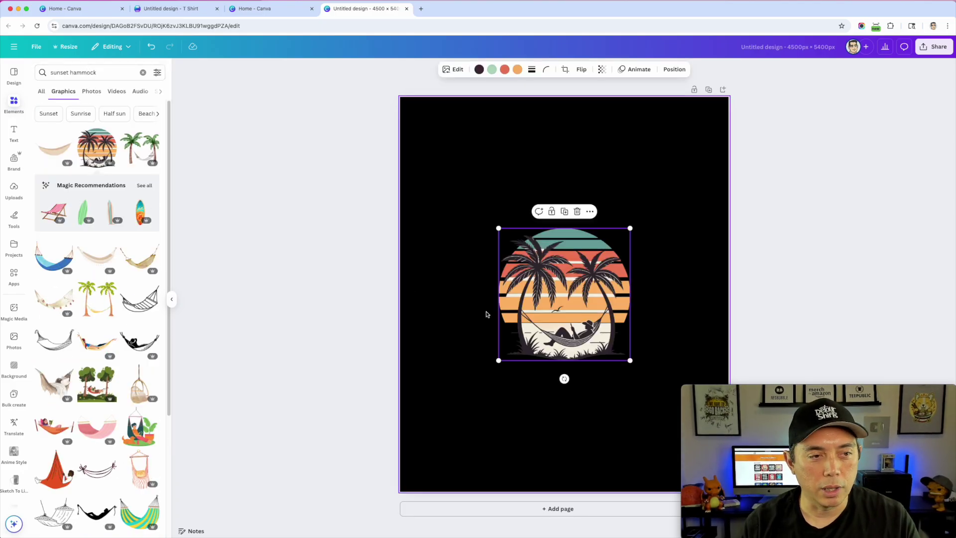
# Step: Look through all Magic Recommendations for the round palm-and-hammock sunset
pyautogui.click(144, 186)
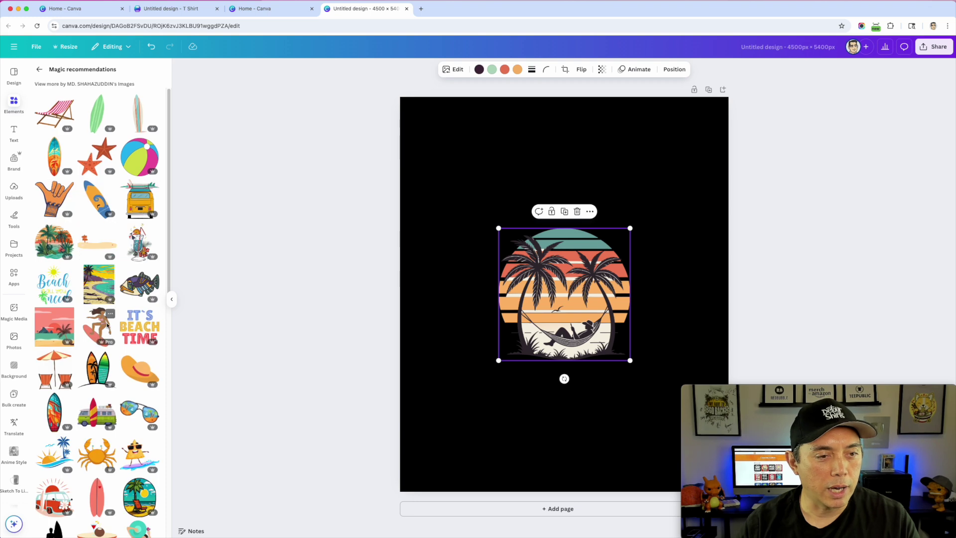
pyautogui.scroll(-8, 108, 324)
pyautogui.scroll(-2, 98, 352)
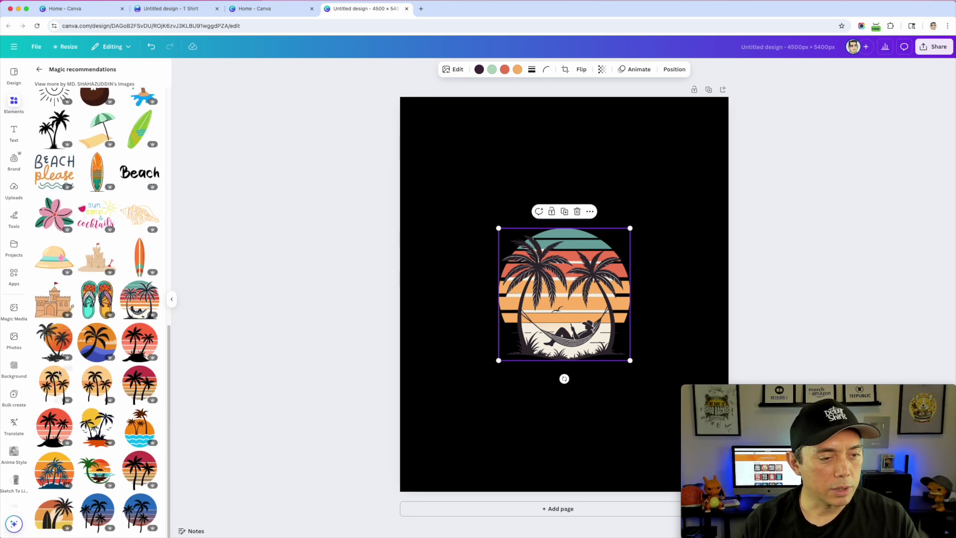
pyautogui.scroll(10, 106, 393)
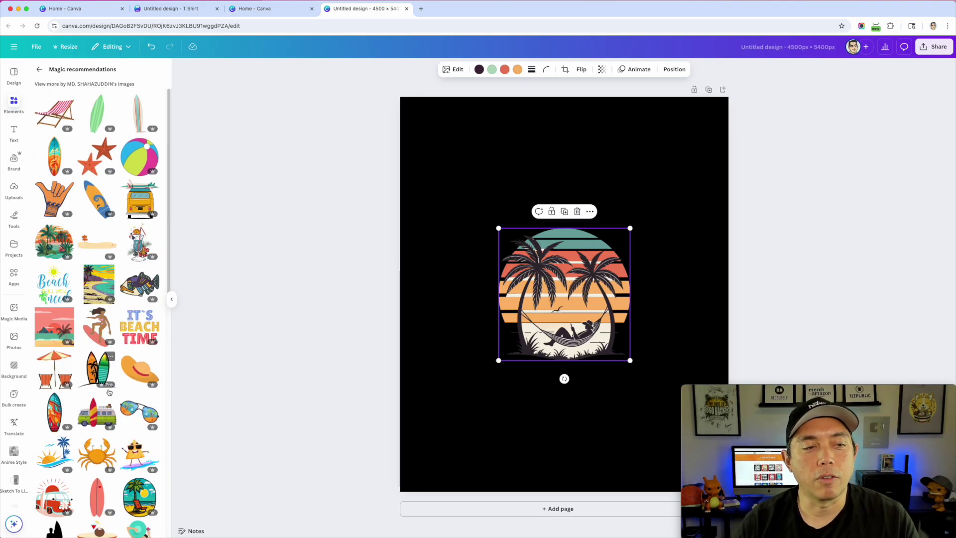
# Step: Delete the round hammock sunset from the page and clear the "sunset hammock" search
pyautogui.click(573, 284)
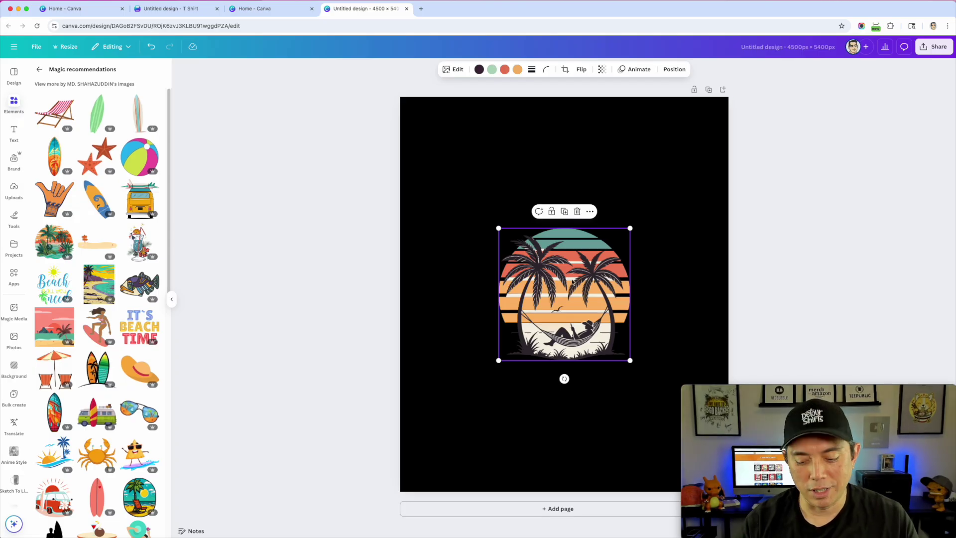
pyautogui.press('Delete')
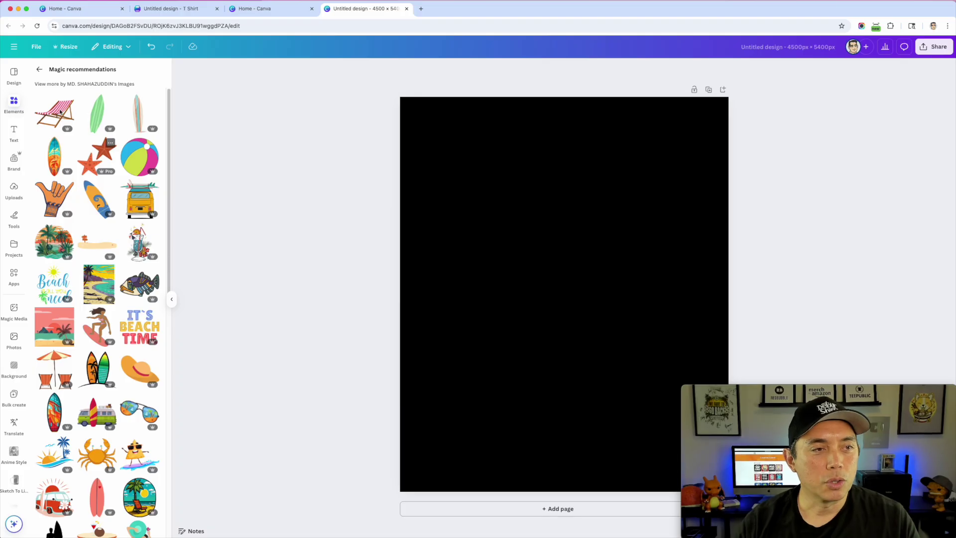
pyautogui.click(39, 69)
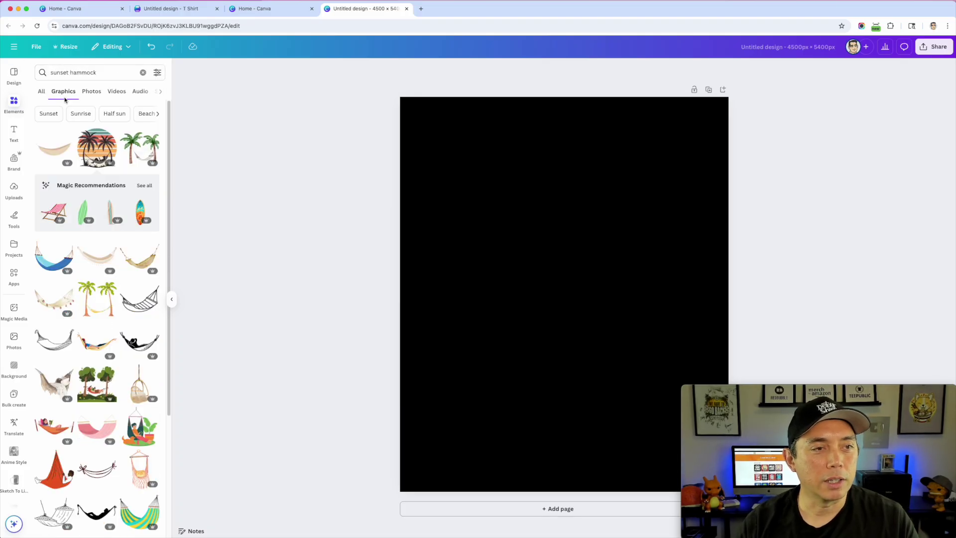
pyautogui.click(142, 73)
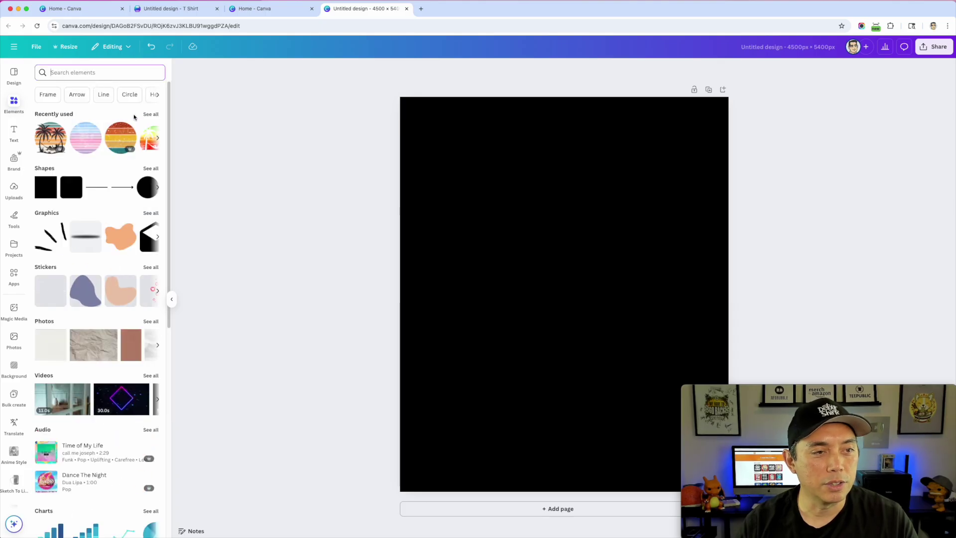
# Step: Add the recently used green-to-red distressed sunset with palms and hammock, enlarge it and center it on the black page
pyautogui.click(156, 115)
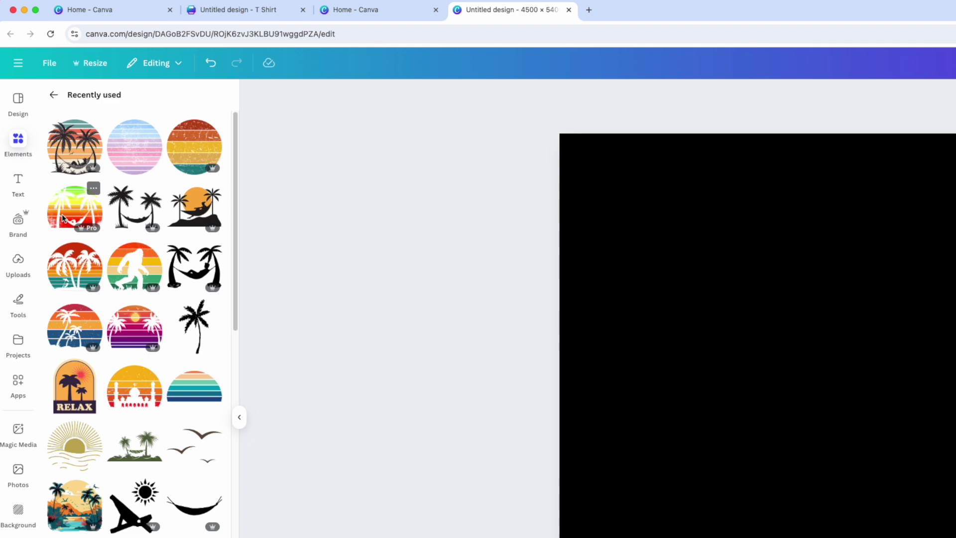
pyautogui.click(62, 217)
pyautogui.moveTo(642, 305); pyautogui.dragTo(760, 301)
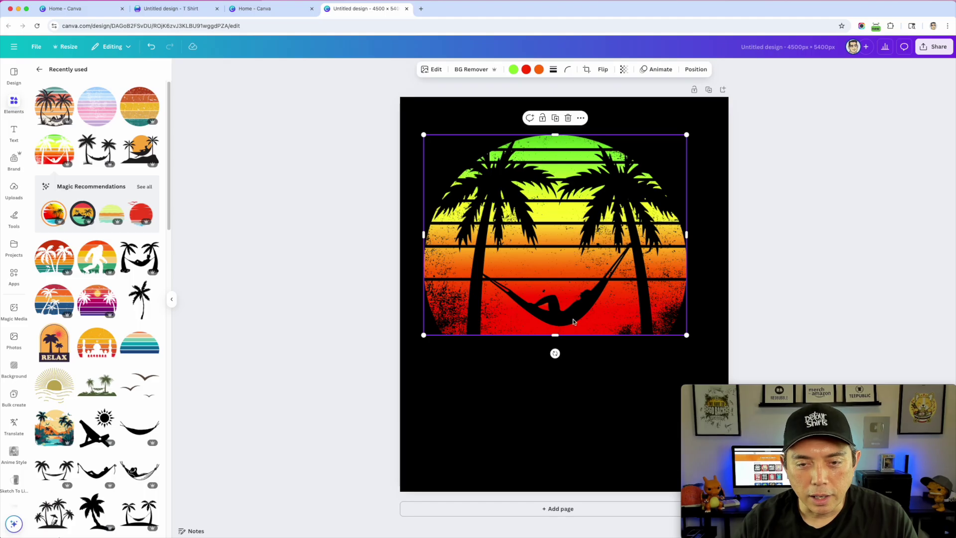
pyautogui.moveTo(579, 264); pyautogui.dragTo(587, 294)
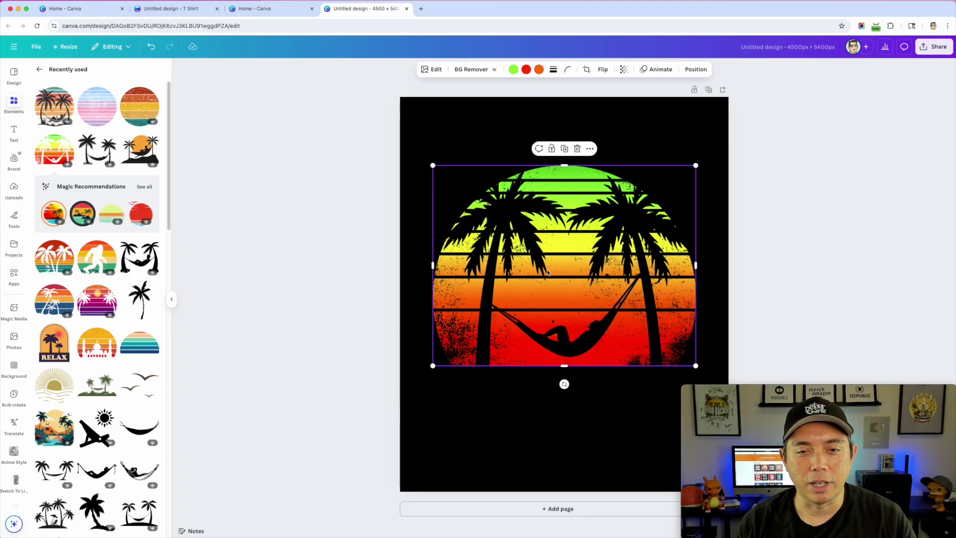
pyautogui.moveTo(618, 335); pyautogui.dragTo(598, 328)
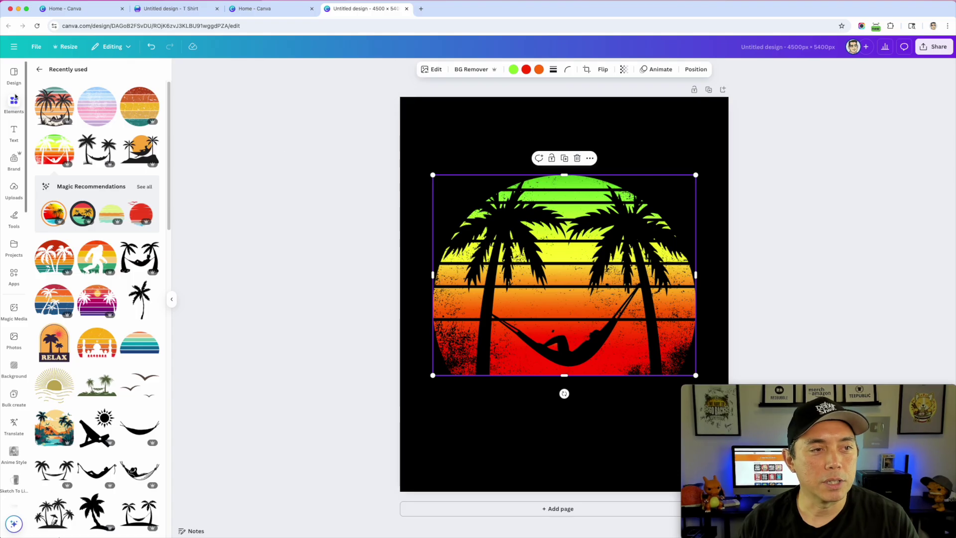
# Step: Add a heading reading "SCHOOL'S OUT" above the sunset graphic
pyautogui.click(14, 132)
pyautogui.click(98, 185)
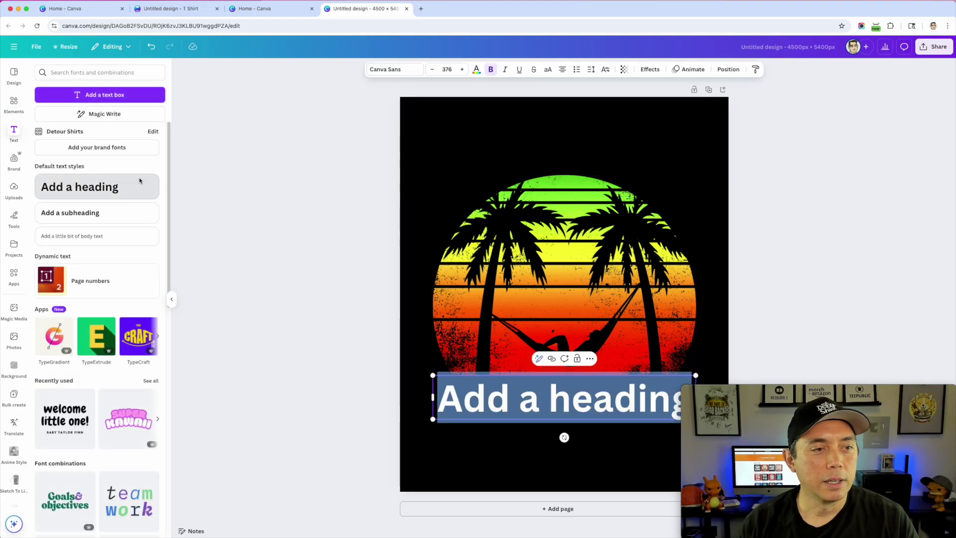
pyautogui.moveTo(564, 408); pyautogui.dragTo(562, 145)
pyautogui.doubleClick(562, 145)
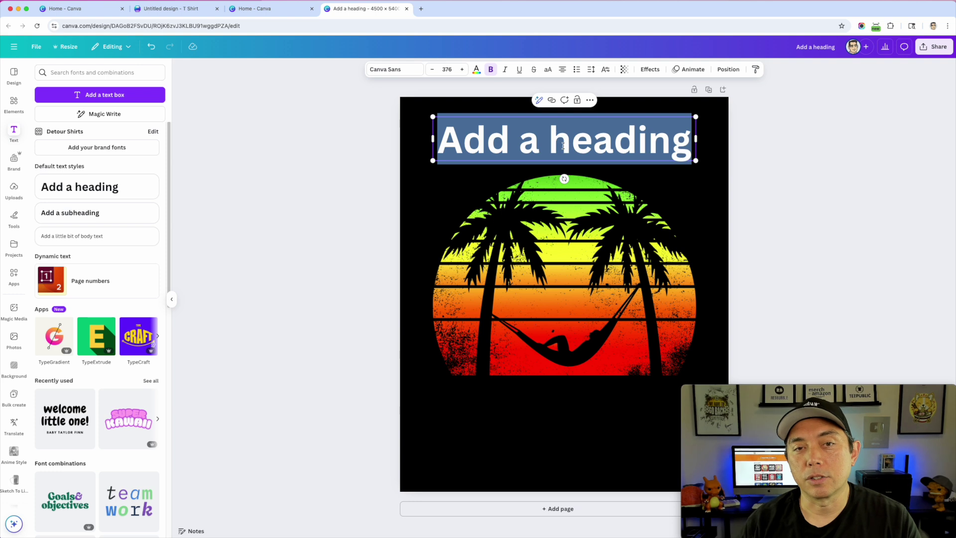
pyautogui.write('S')
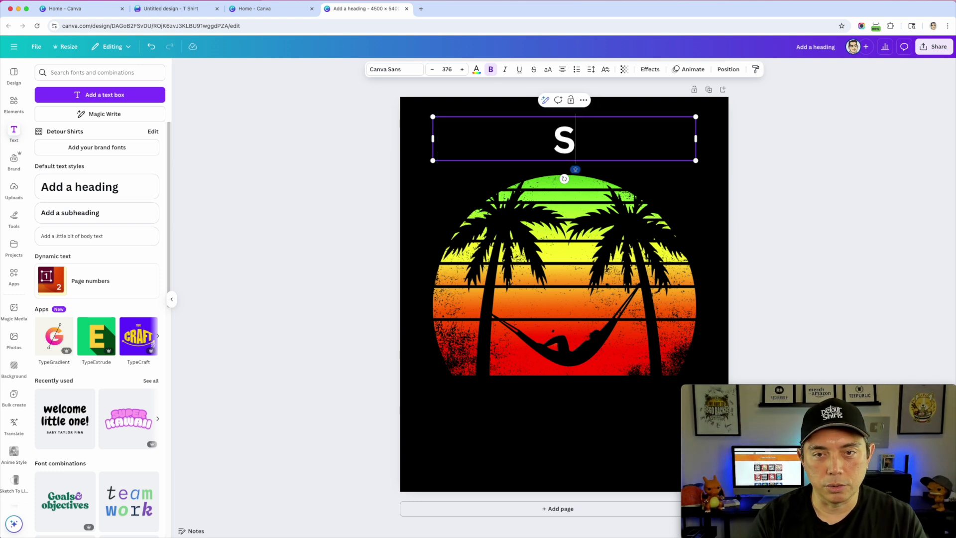
pyautogui.write('XH')
pyautogui.press('BackSpace')
pyautogui.press('BackSpace')
pyautogui.write('CHOO')
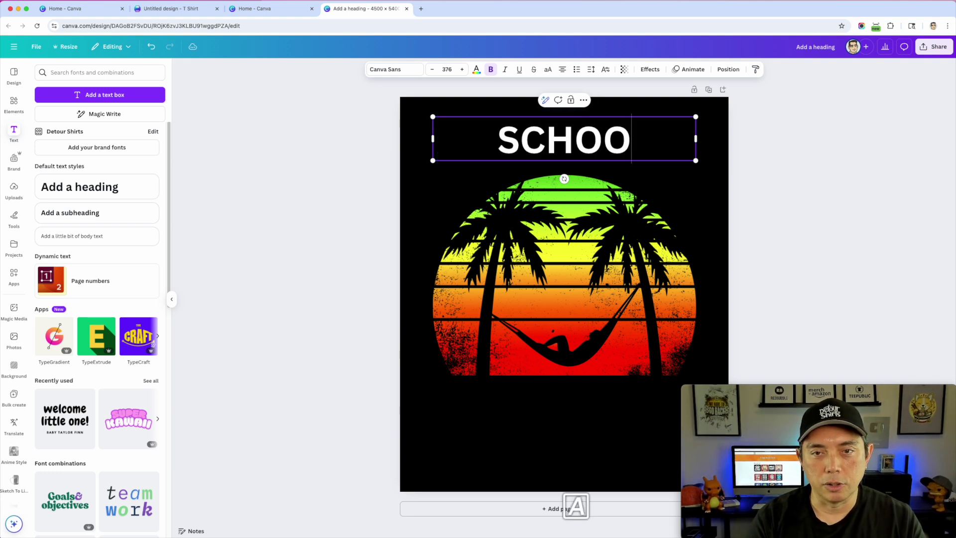
pyautogui.write("L'S OUT")
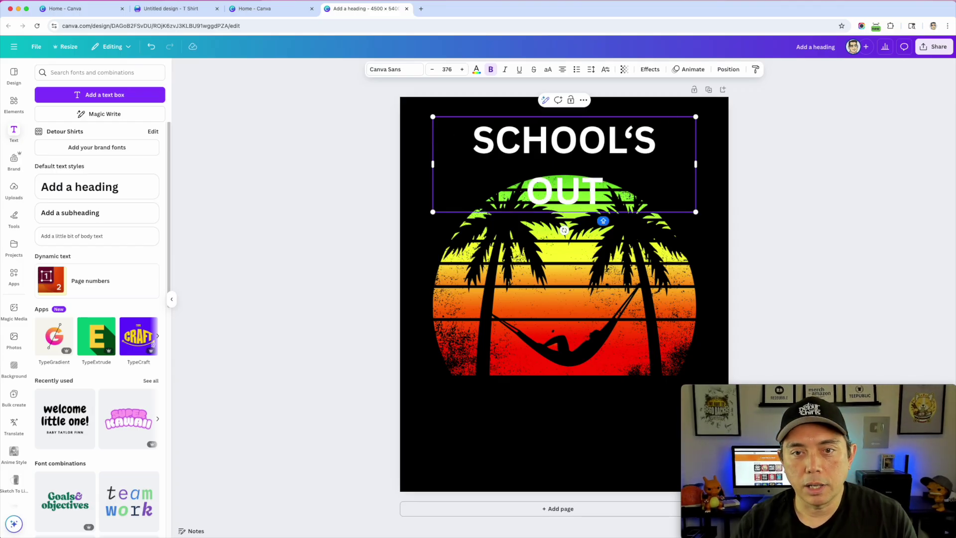
# Step: Search the fonts for "DISTRESSED" and set the "SCHOOL'S OUT" heading in Zuume Rough Bold
pyautogui.press('super+a')
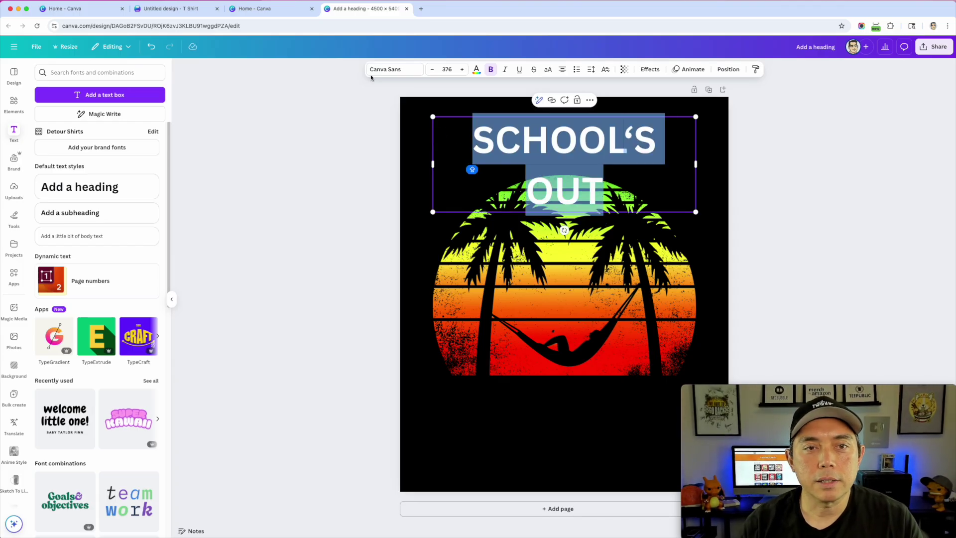
pyautogui.click(385, 69)
pyautogui.click(77, 110)
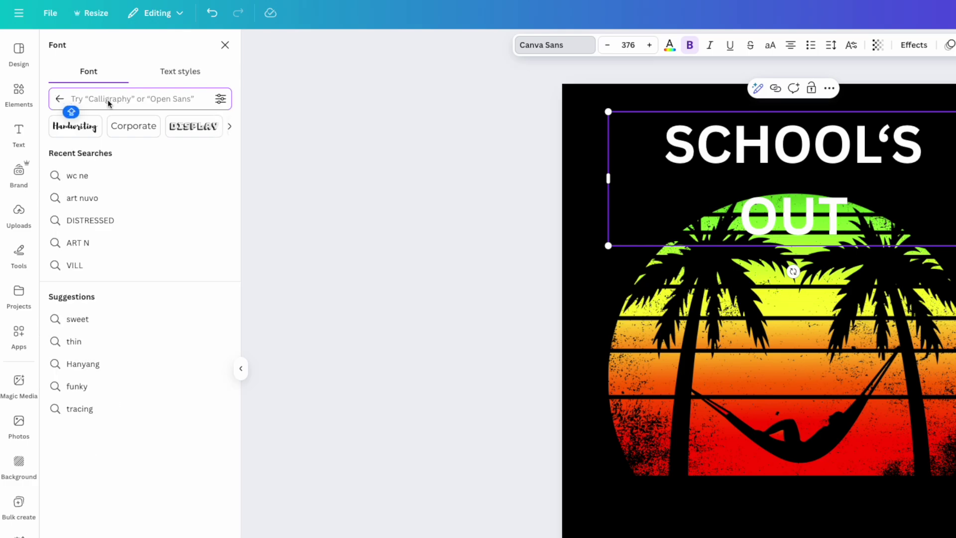
pyautogui.write('DISTRESSED')
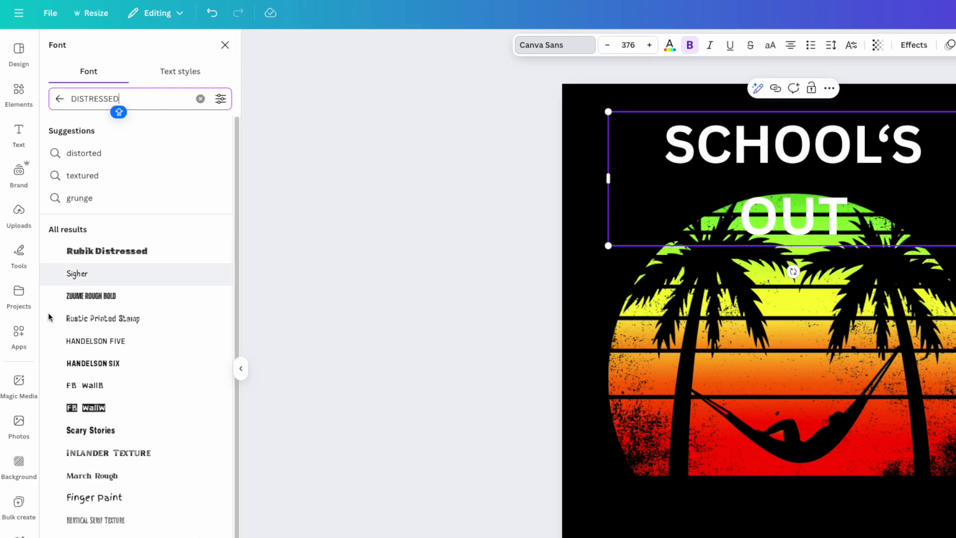
pyautogui.click(93, 297)
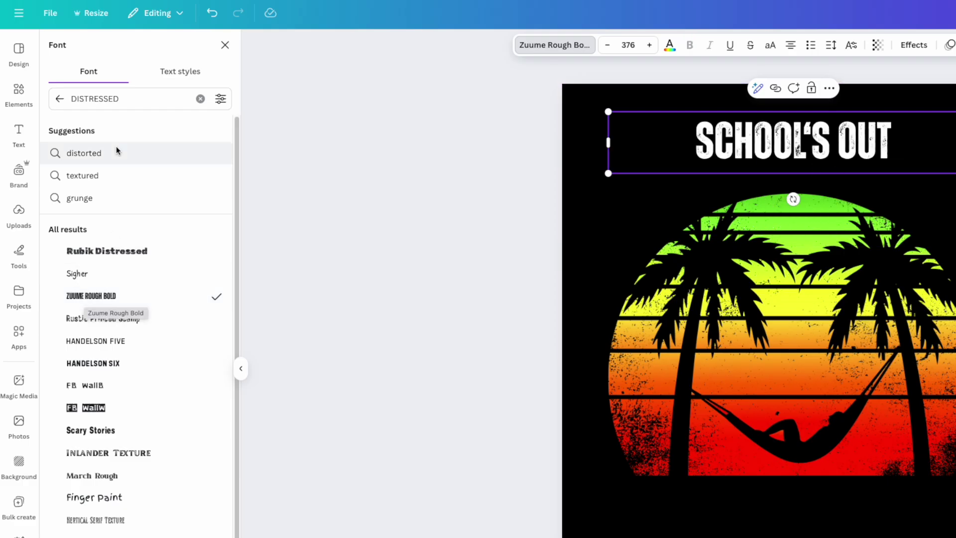
# Step: Search the fonts for "JA" and set the "SCHOOL'S OUT" heading in JA Jayagiri Sans Rough
pyautogui.click(103, 98)
pyautogui.doubleClick(103, 97)
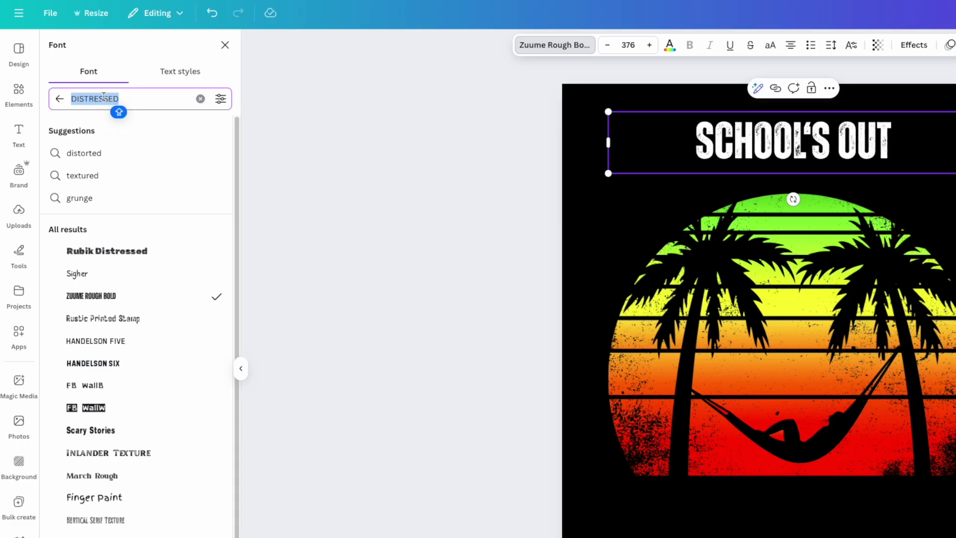
pyautogui.write('JA')
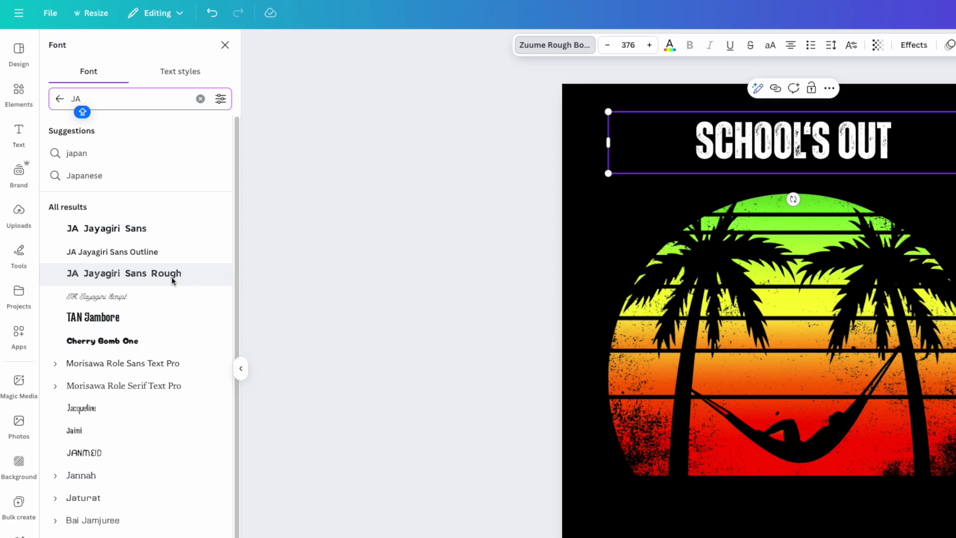
pyautogui.click(142, 274)
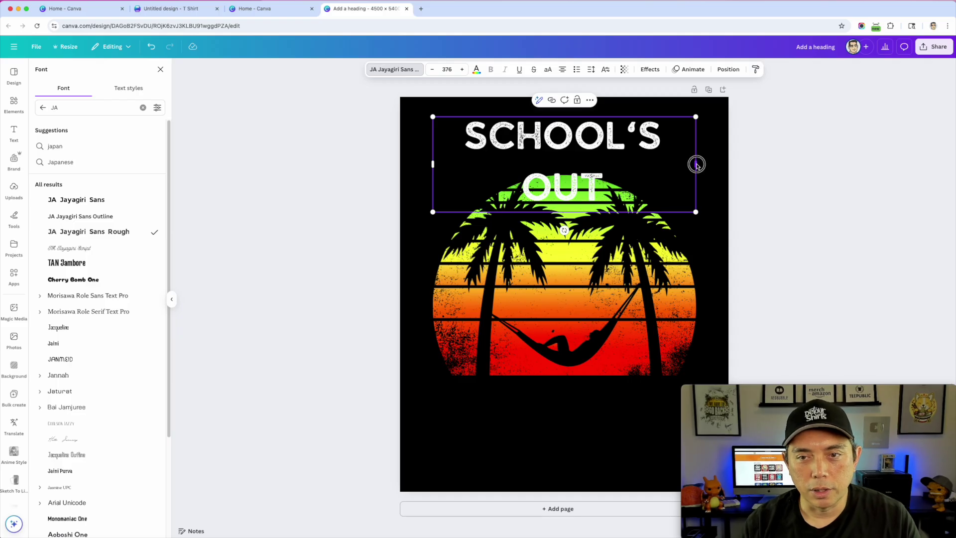
# Step: Widen the "SCHOOL'S OUT" text box to fit on one line and center it just above the sunset
pyautogui.moveTo(697, 165); pyautogui.dragTo(781, 156)
pyautogui.doubleClick(648, 160)
pyautogui.moveTo(648, 159); pyautogui.dragTo(790, 120)
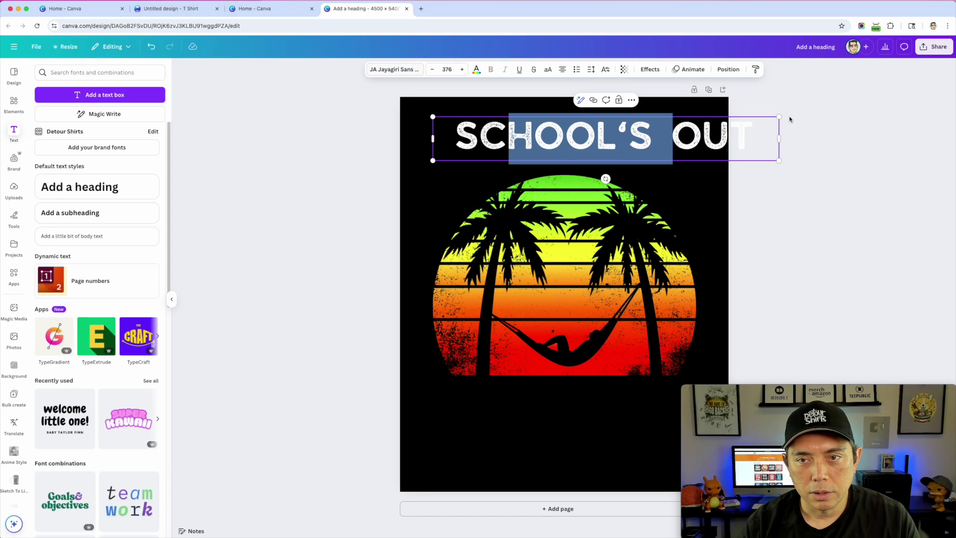
pyautogui.click(845, 159)
pyautogui.moveTo(677, 151); pyautogui.dragTo(647, 158)
# Step: Apply a slightly flattened Curve effect to "SCHOOL'S OUT" to arch it over the sunset, and move both higher on the page
pyautogui.click(650, 69)
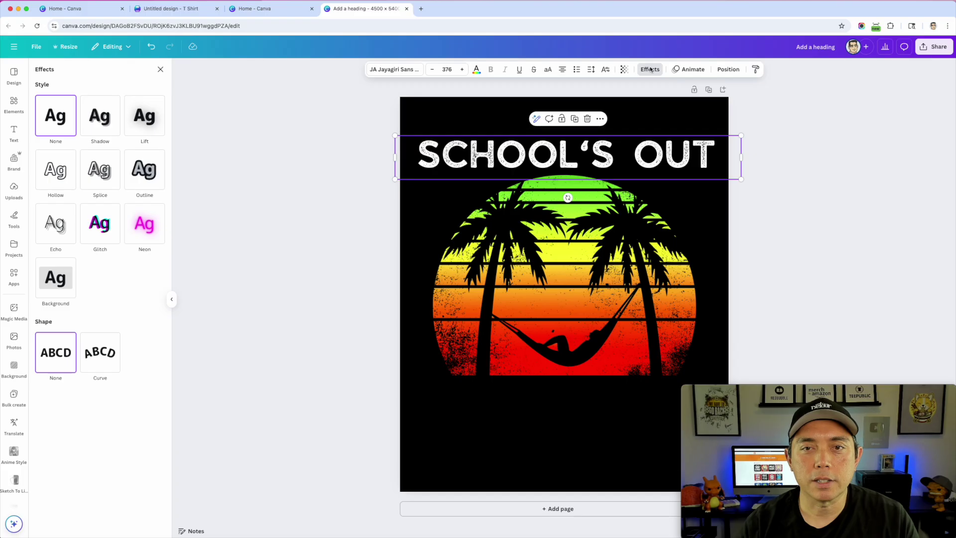
pyautogui.click(102, 353)
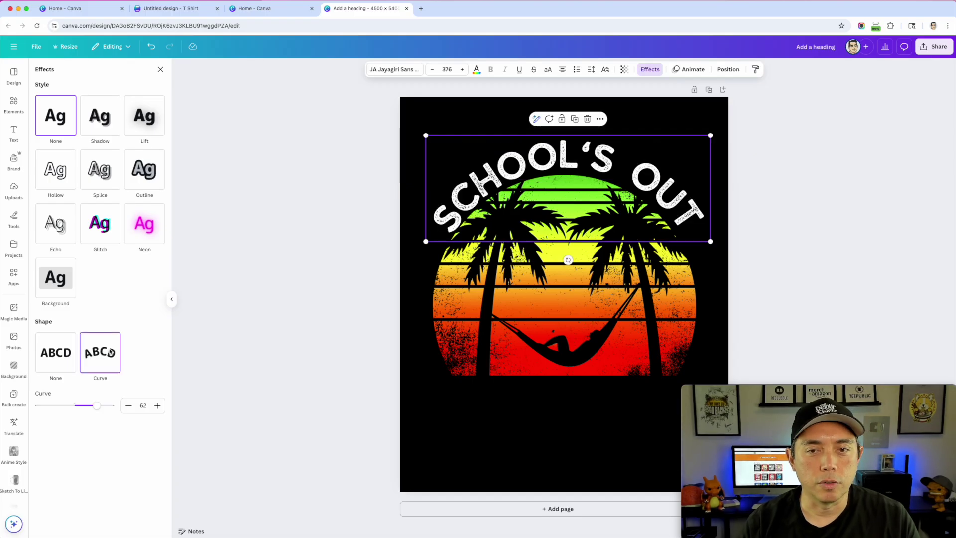
pyautogui.moveTo(641, 175); pyautogui.dragTo(640, 165)
pyautogui.moveTo(97, 407); pyautogui.dragTo(94, 406)
pyautogui.moveTo(565, 149); pyautogui.dragTo(565, 154)
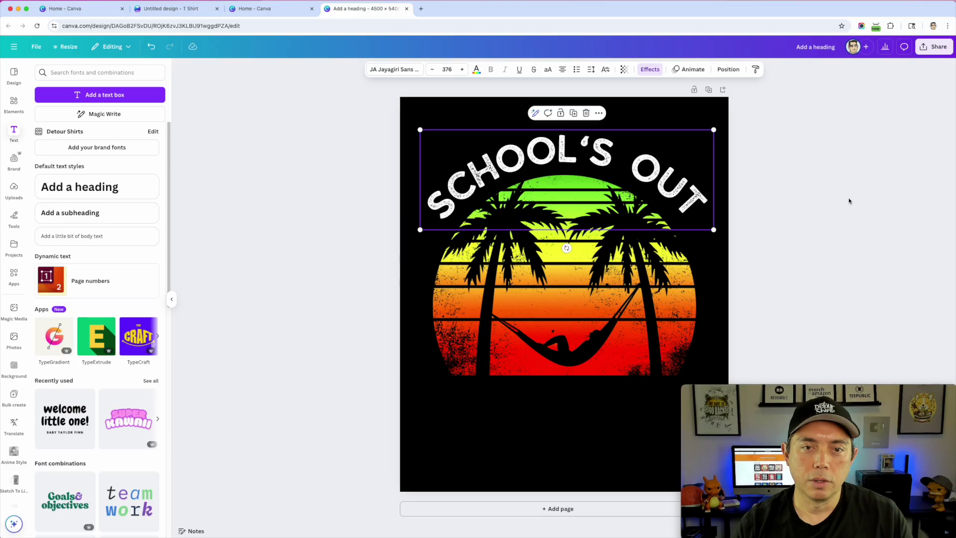
pyautogui.moveTo(563, 287); pyautogui.dragTo(564, 264)
pyautogui.click(802, 203)
# Step: Add a second heading reading "FOREVER"
pyautogui.click(79, 187)
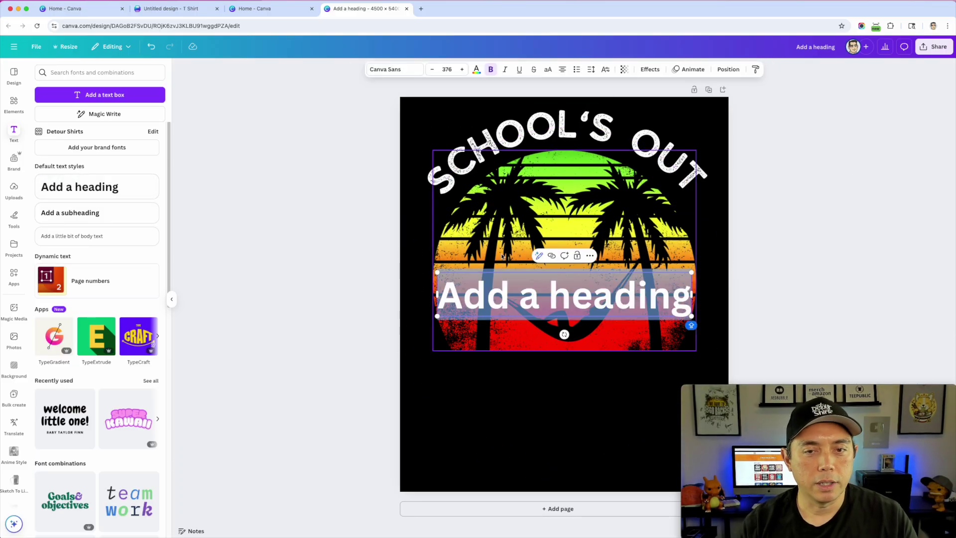
pyautogui.click(520, 302)
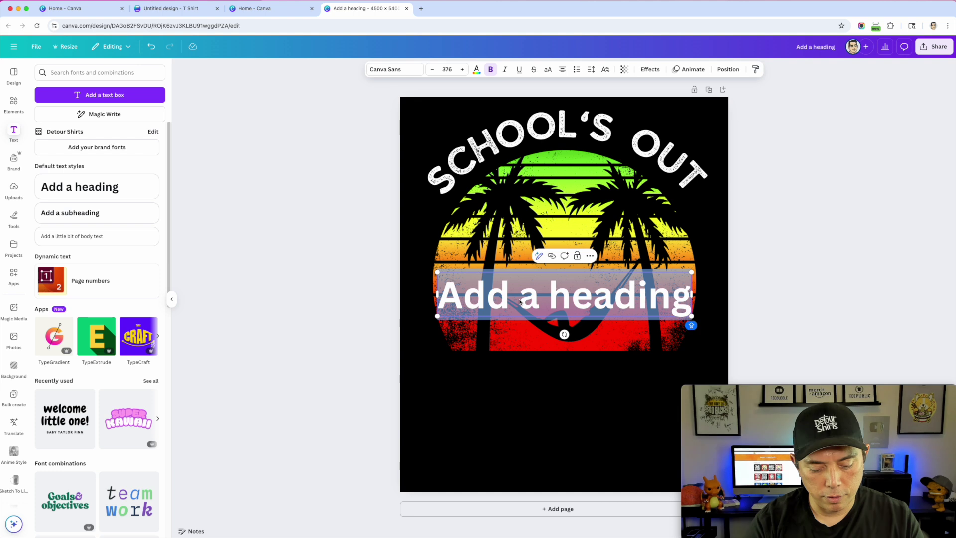
pyautogui.write('FOREVER')
pyautogui.click(808, 279)
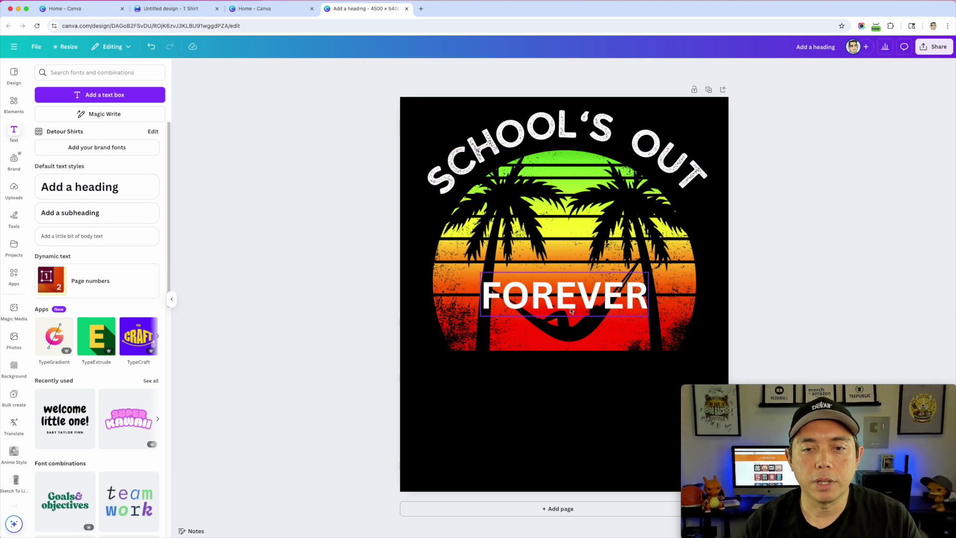
# Step: Set the "FOREVER" heading in JA Jayagiri Sans Rough
pyautogui.click(574, 312)
pyautogui.doubleClick(572, 289)
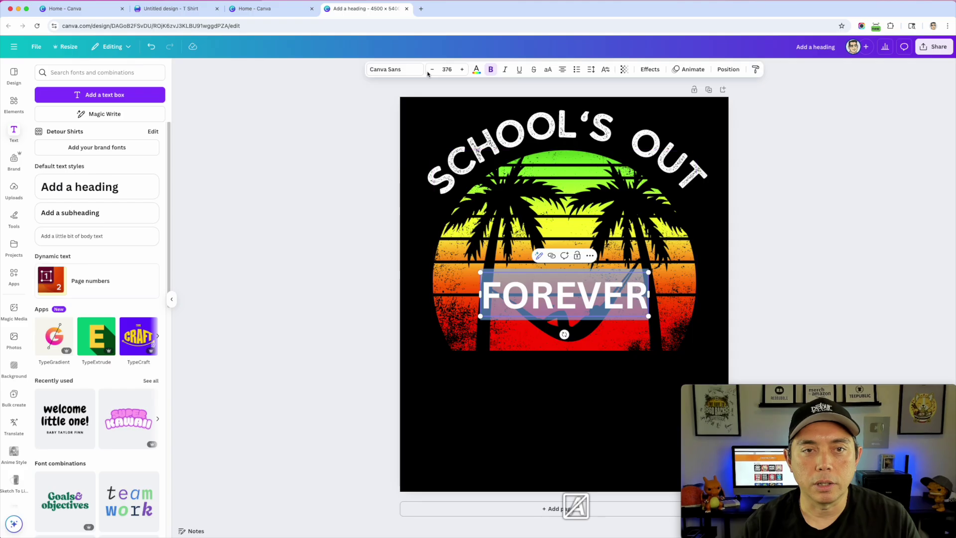
pyautogui.click(394, 70)
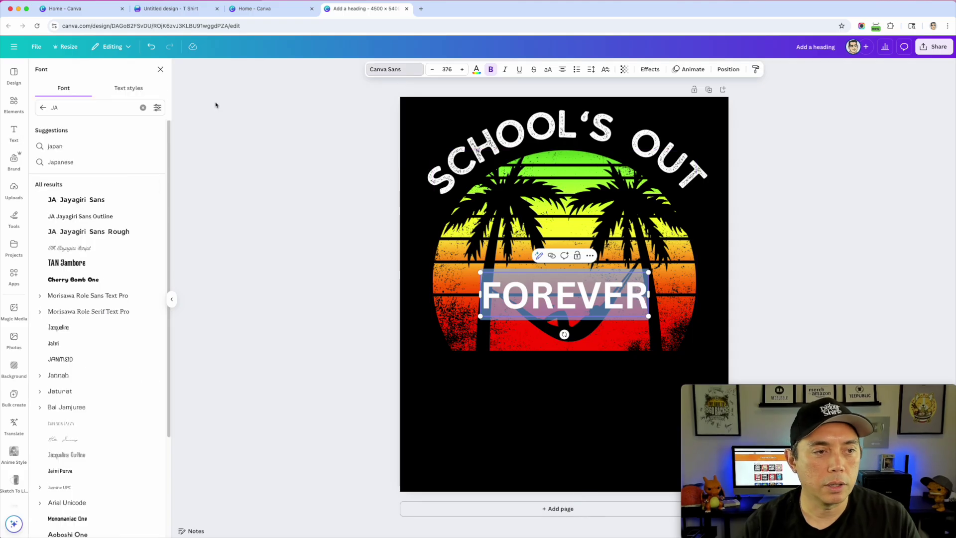
pyautogui.click(80, 232)
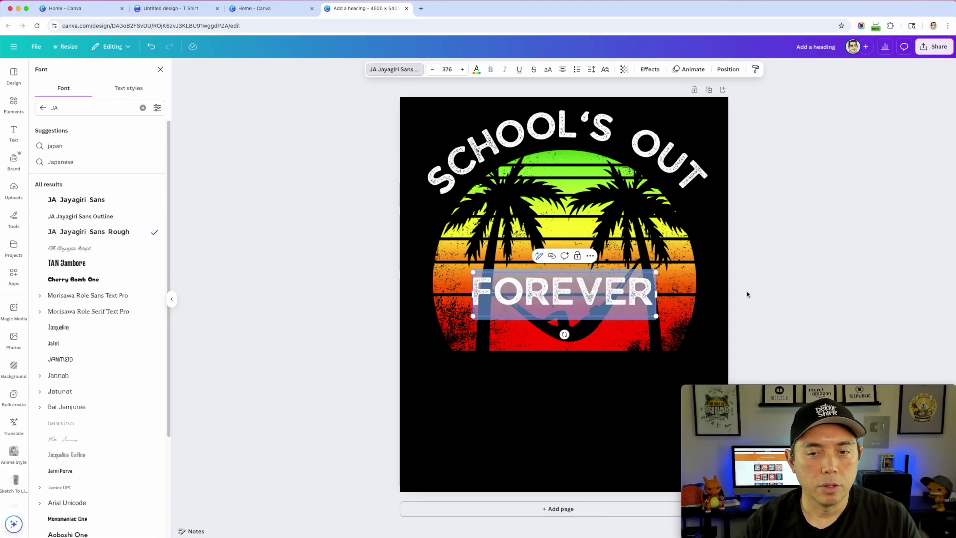
# Step: Enlarge "FOREVER" to font size 558 and place it directly beneath the sunset, about as wide as the graphic
pyautogui.click(766, 300)
pyautogui.moveTo(642, 291); pyautogui.dragTo(692, 339)
pyautogui.moveTo(584, 360); pyautogui.dragTo(595, 373)
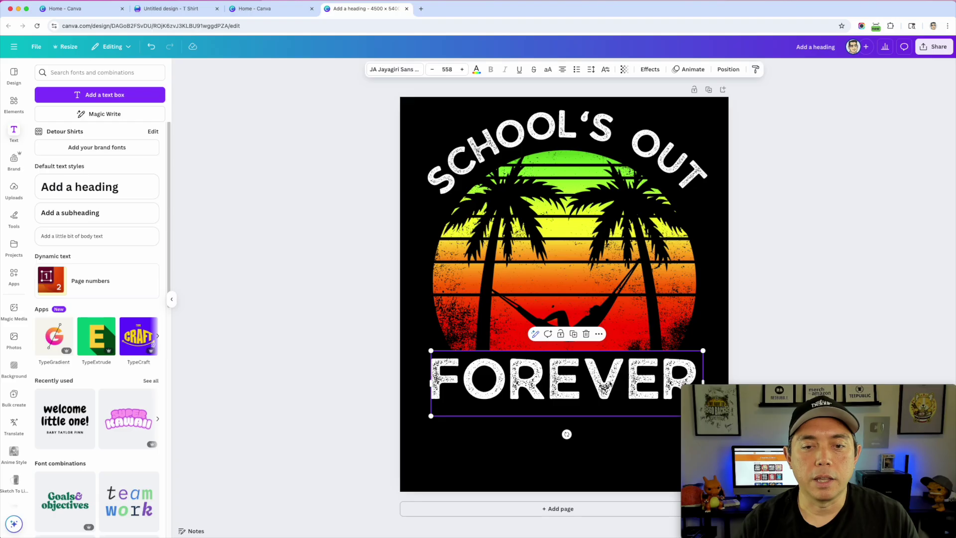
# Step: Add a third heading below "FOREVER" reading "Retirement 2025" in the yellow taken from the sunset graphic
pyautogui.click(79, 187)
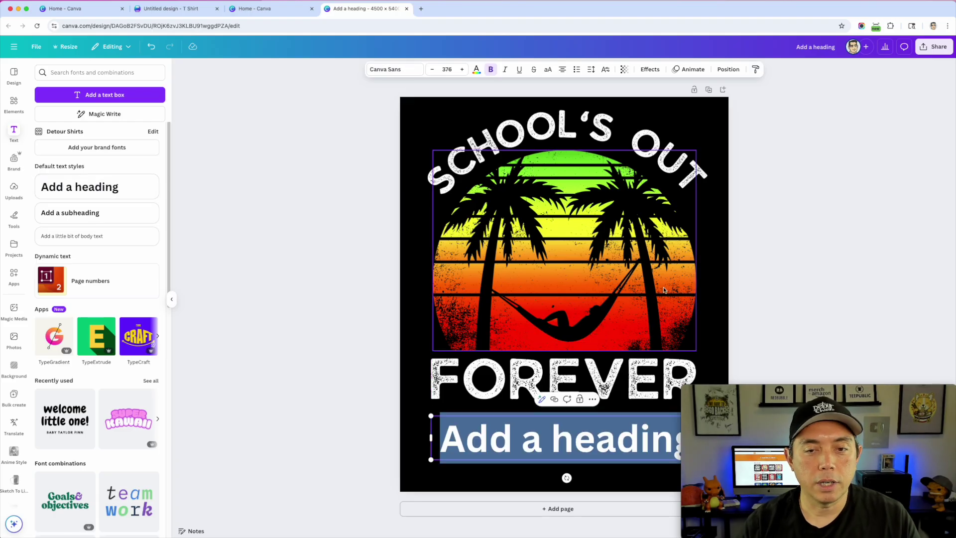
pyautogui.tripleClick(604, 446)
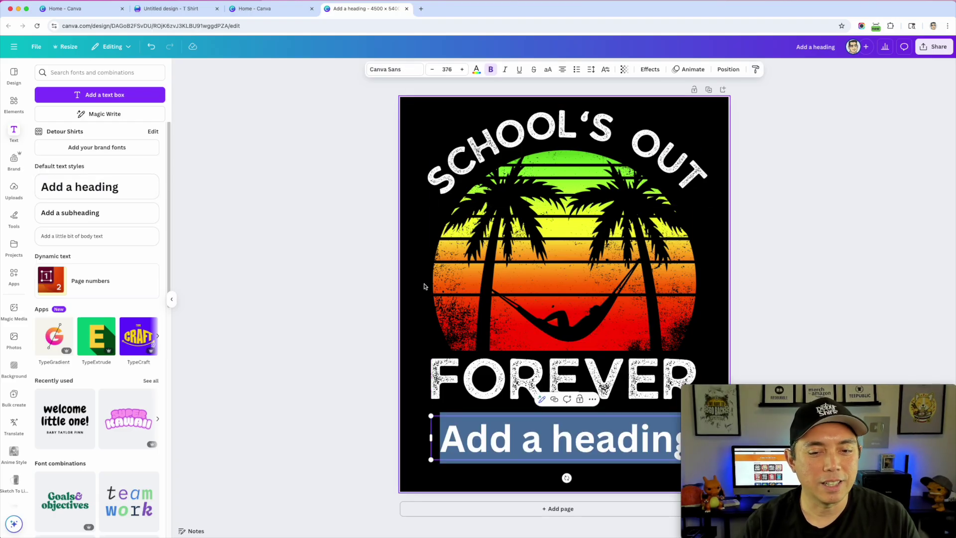
pyautogui.click(476, 69)
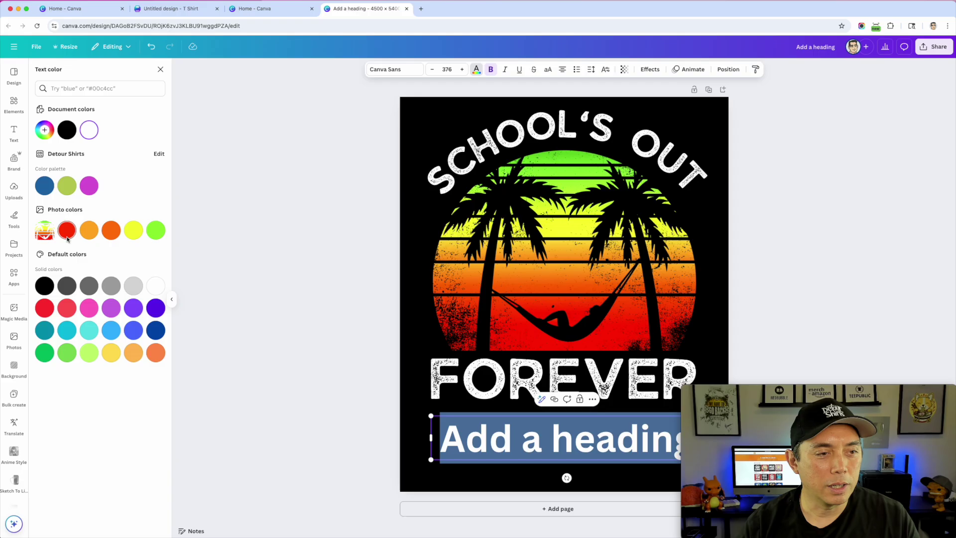
pyautogui.click(133, 230)
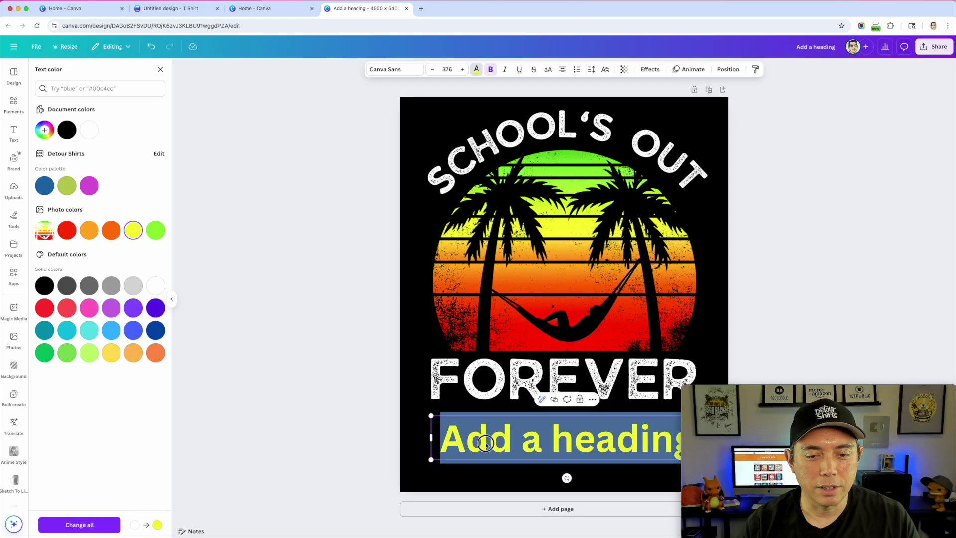
pyautogui.write('Retirement 2025')
# Step: Set the whole "Retirement 2025" heading in the Playlist Script font
pyautogui.press('super+a')
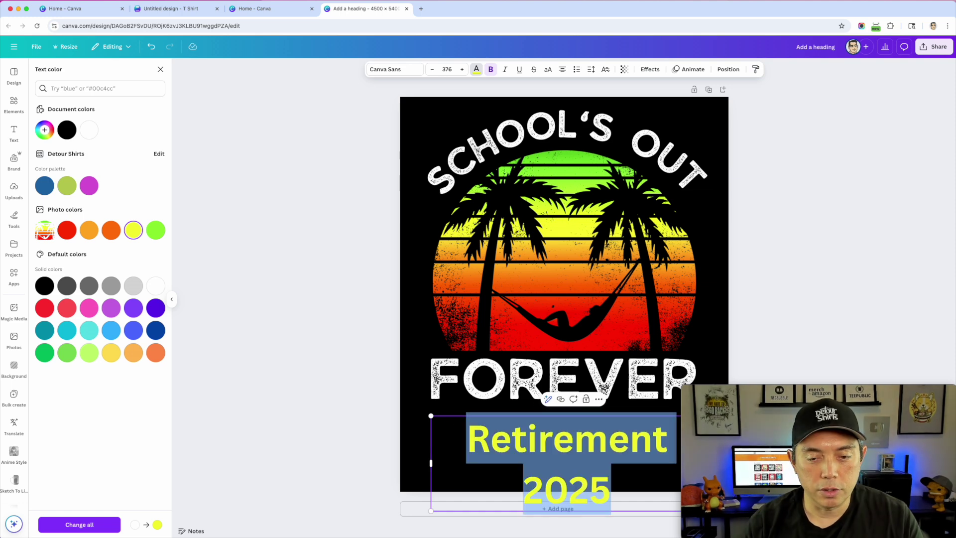
pyautogui.click(383, 69)
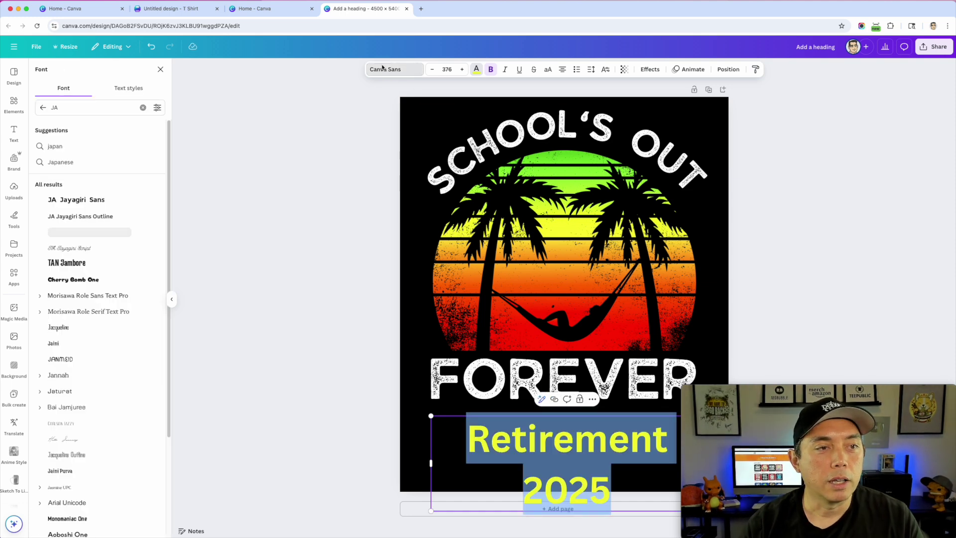
pyautogui.click(71, 110)
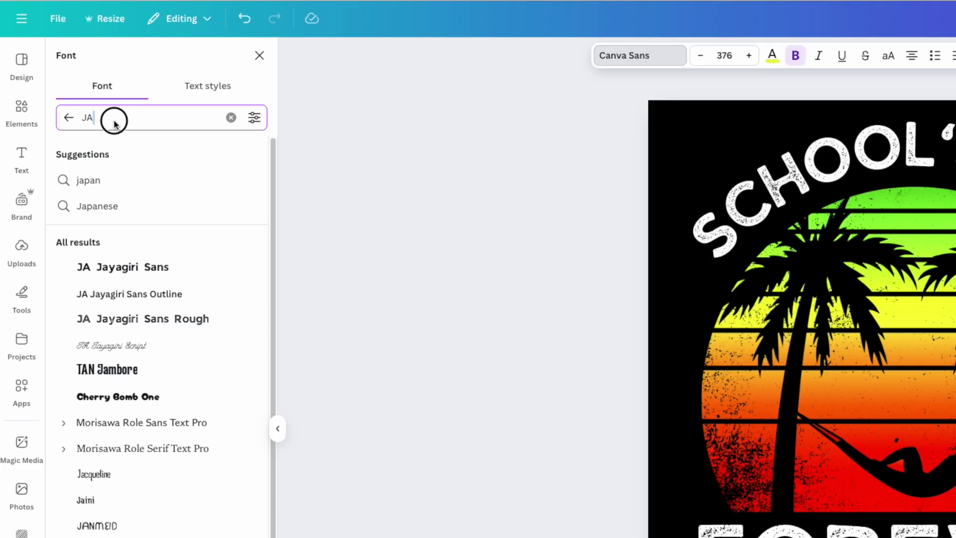
pyautogui.write('playlist')
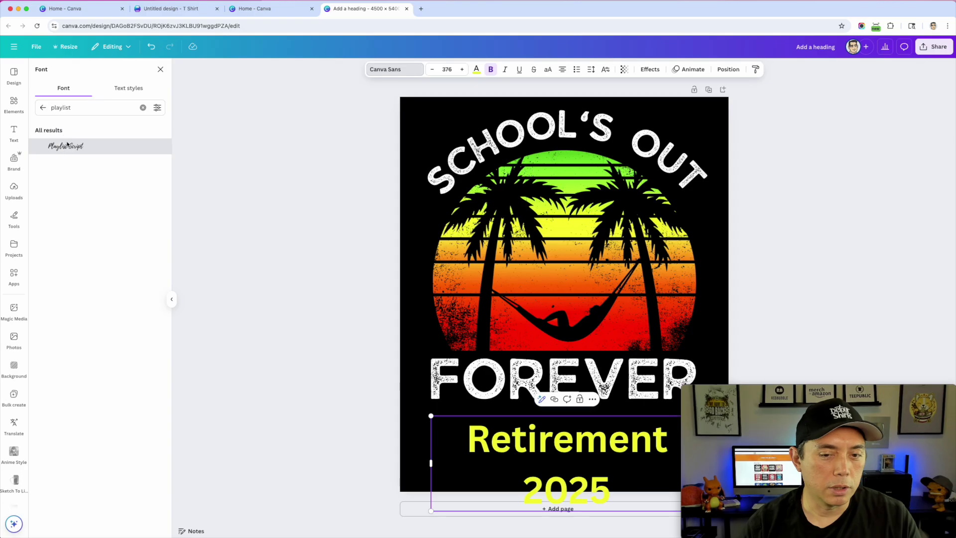
pyautogui.click(108, 187)
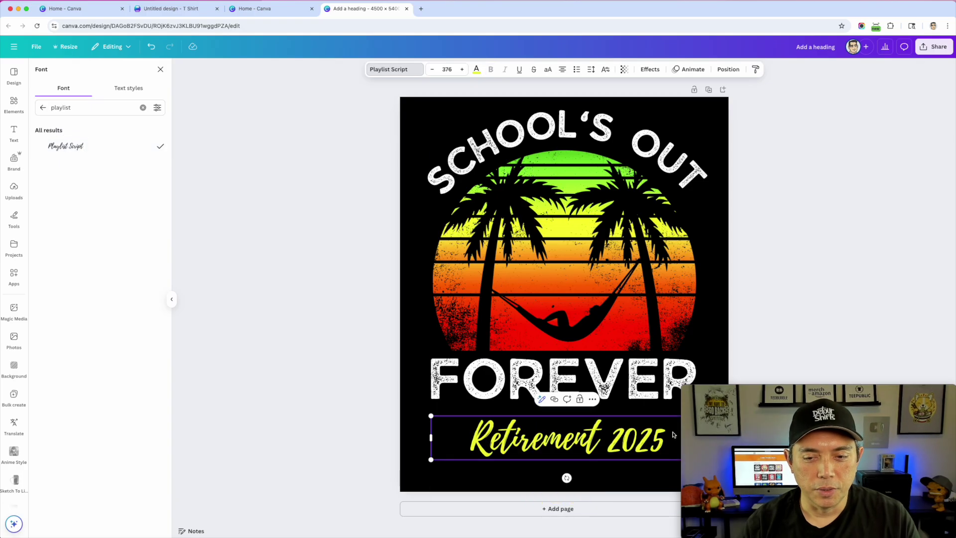
# Step: Enlarge "Retirement 2025" to font size 440 and place it directly beneath "FOREVER"
pyautogui.moveTo(618, 442); pyautogui.dragTo(607, 442)
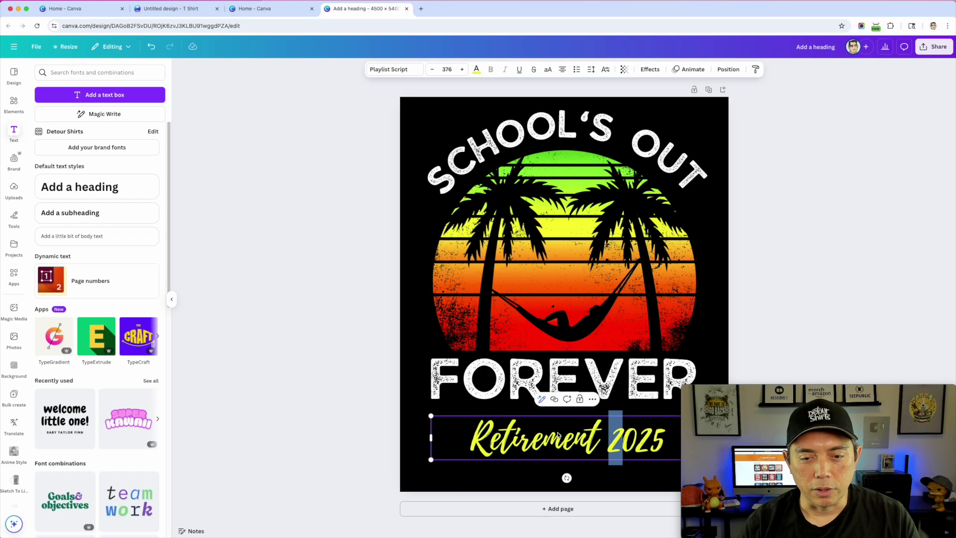
pyautogui.click(387, 374)
pyautogui.moveTo(437, 422); pyautogui.dragTo(367, 395)
pyautogui.moveTo(474, 416); pyautogui.dragTo(509, 415)
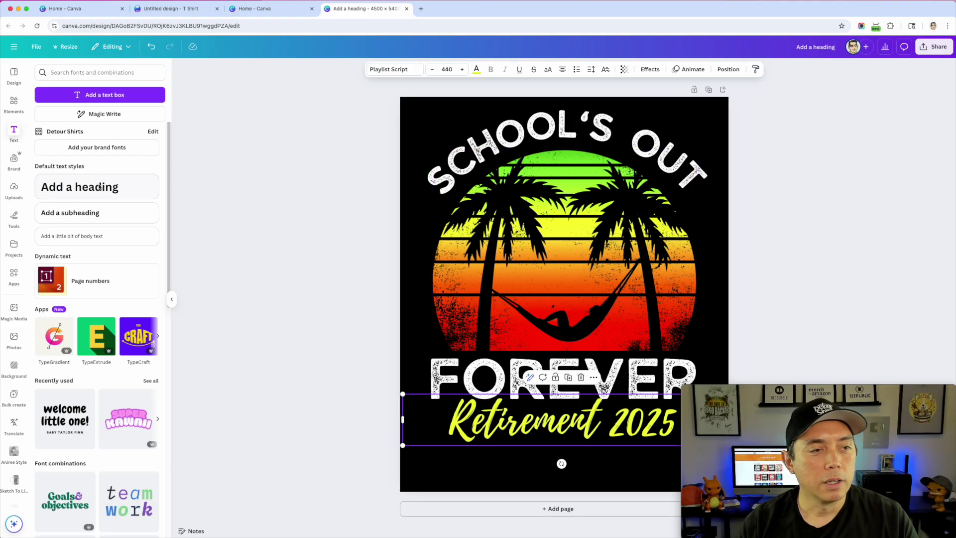
# Step: Add the recently used three-seagulls graphic to the design and recolor it white
pyautogui.click(14, 104)
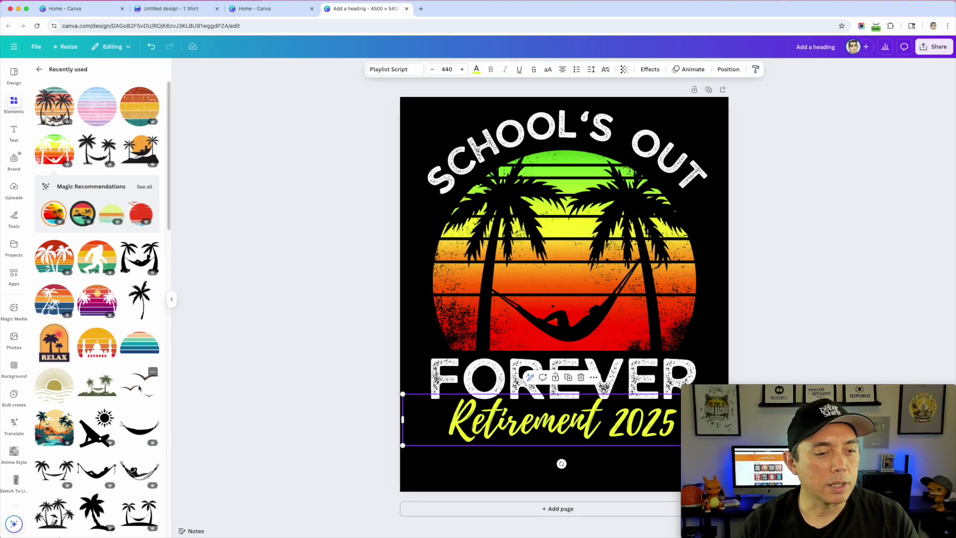
pyautogui.click(138, 386)
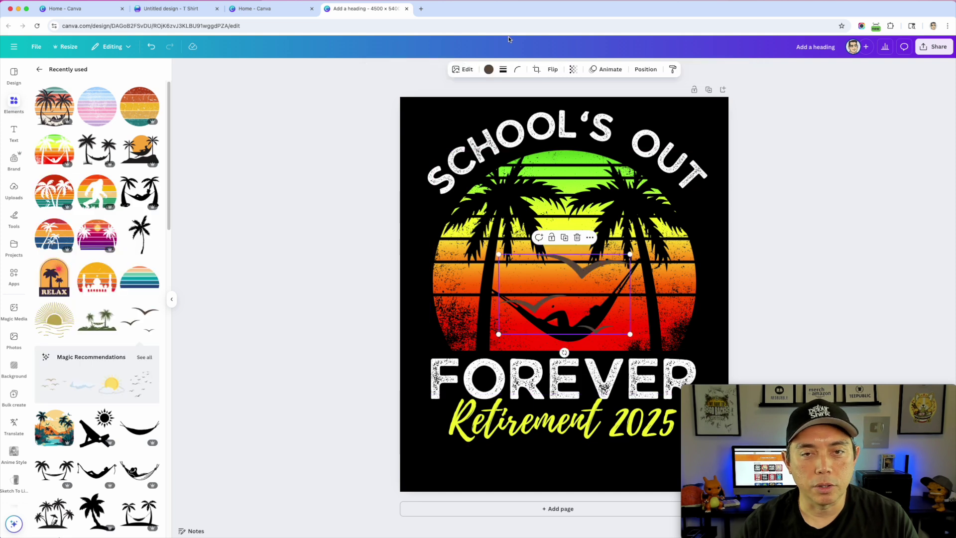
pyautogui.click(488, 68)
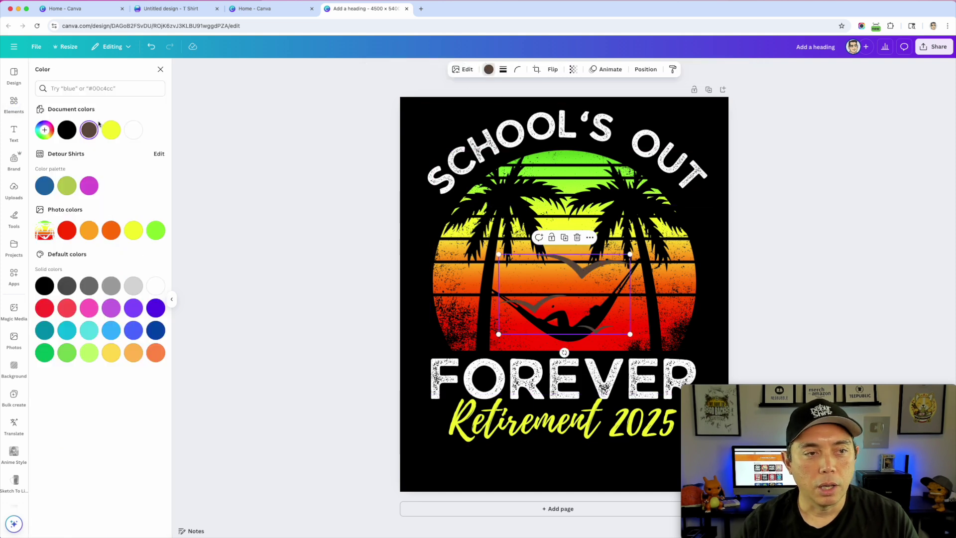
pyautogui.click(133, 130)
# Step: Shrink the seagulls and place them between the two palm trunks, just above the hammock
pyautogui.moveTo(628, 335); pyautogui.dragTo(585, 306)
pyautogui.moveTo(553, 263); pyautogui.dragTo(568, 230)
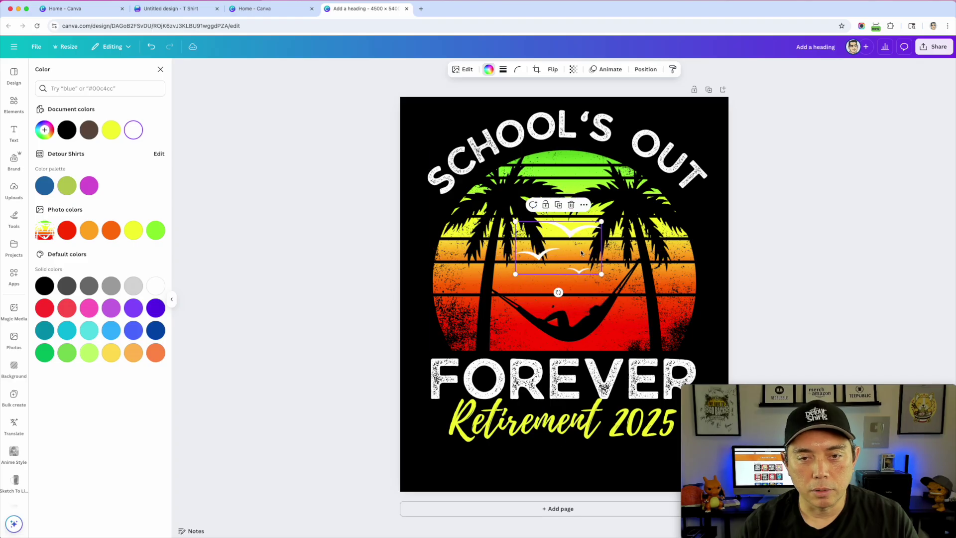
pyautogui.moveTo(601, 274); pyautogui.dragTo(590, 266)
pyautogui.moveTo(567, 236); pyautogui.dragTo(565, 255)
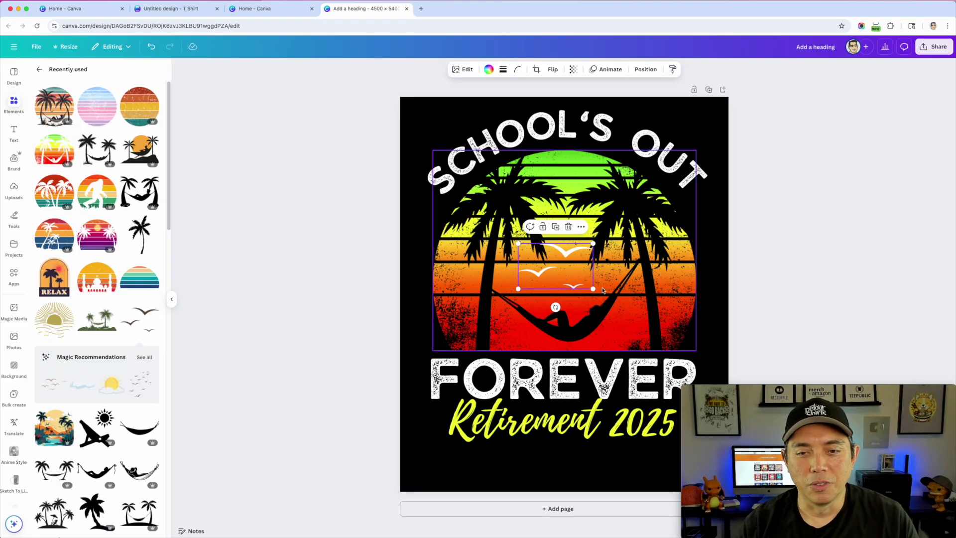
# Step: Duplicate the seagulls, crop the copy to a single bird, and place one at each side edge of the sunset
pyautogui.moveTo(569, 252); pyautogui.dragTo(468, 271)
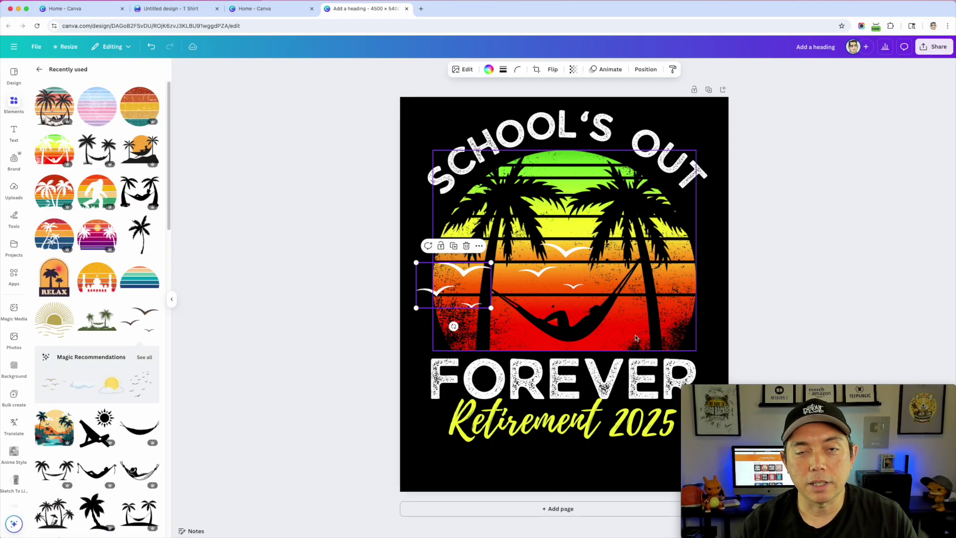
pyautogui.click(537, 69)
pyautogui.moveTo(491, 309); pyautogui.dragTo(678, 279)
pyautogui.click(406, 226)
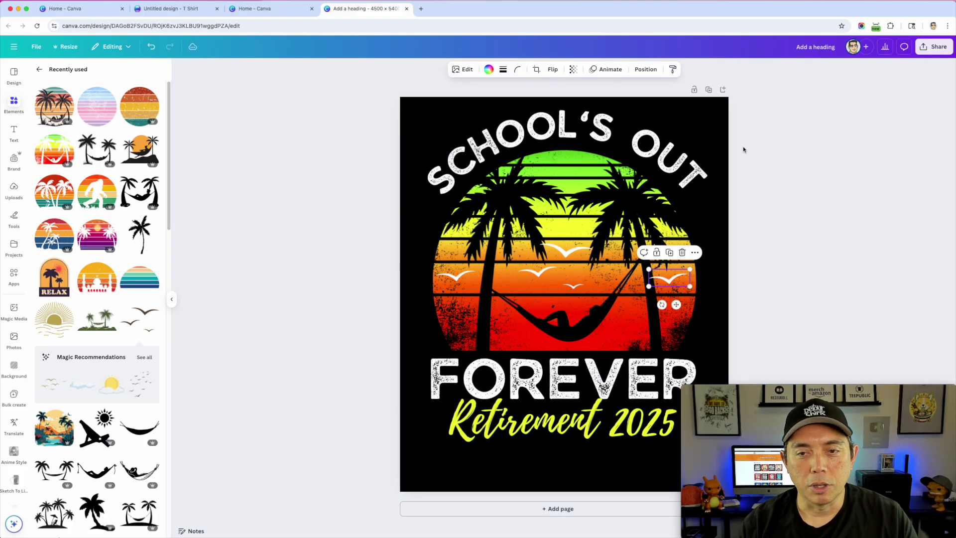
# Step: Flip the single bird at the sunset's right edge horizontally, then fine-tune its position and that of the middle seagulls
pyautogui.click(551, 71)
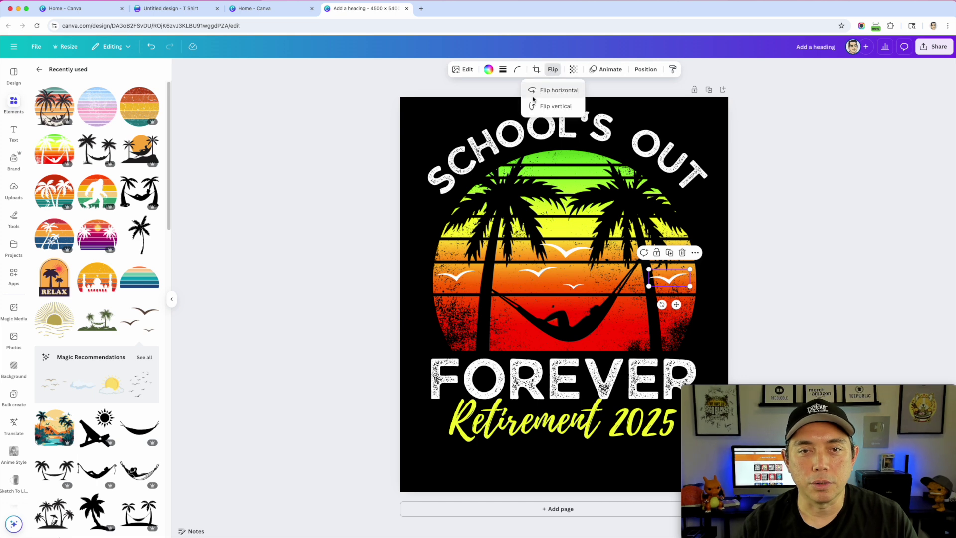
pyautogui.moveTo(668, 283); pyautogui.dragTo(673, 284)
pyautogui.click(793, 248)
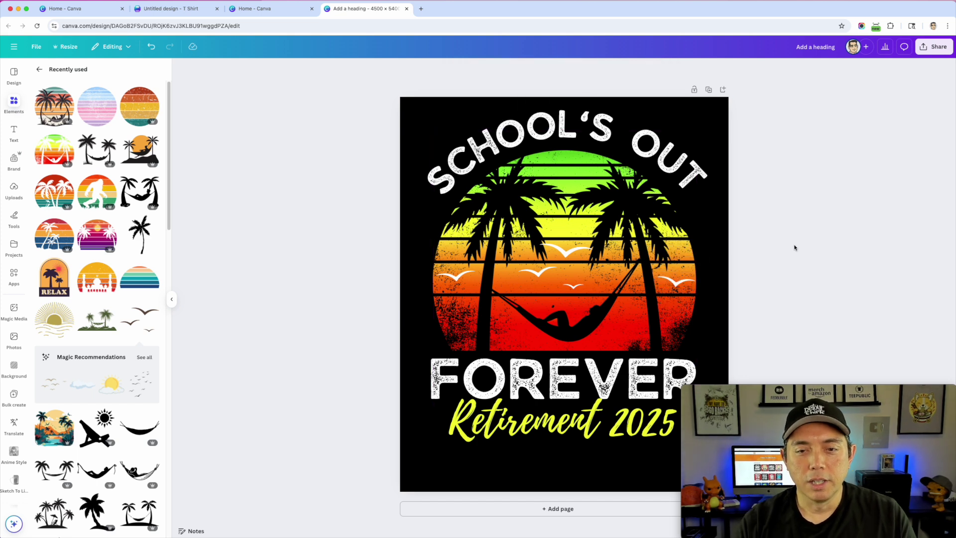
pyautogui.moveTo(565, 252)
pyautogui.mouseDown()
pyautogui.moveTo(565, 238)
pyautogui.moveTo(564, 251)
pyautogui.mouseUp()
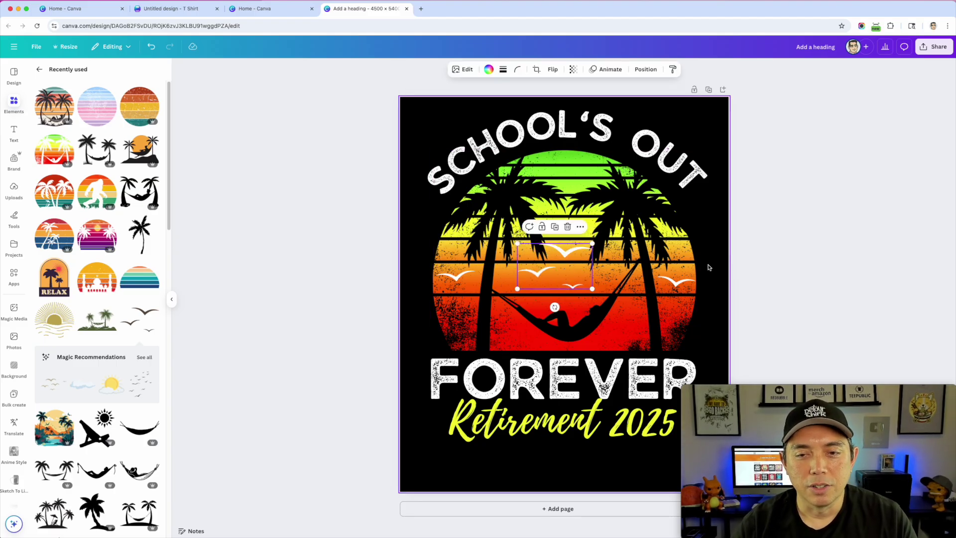
pyautogui.click(781, 235)
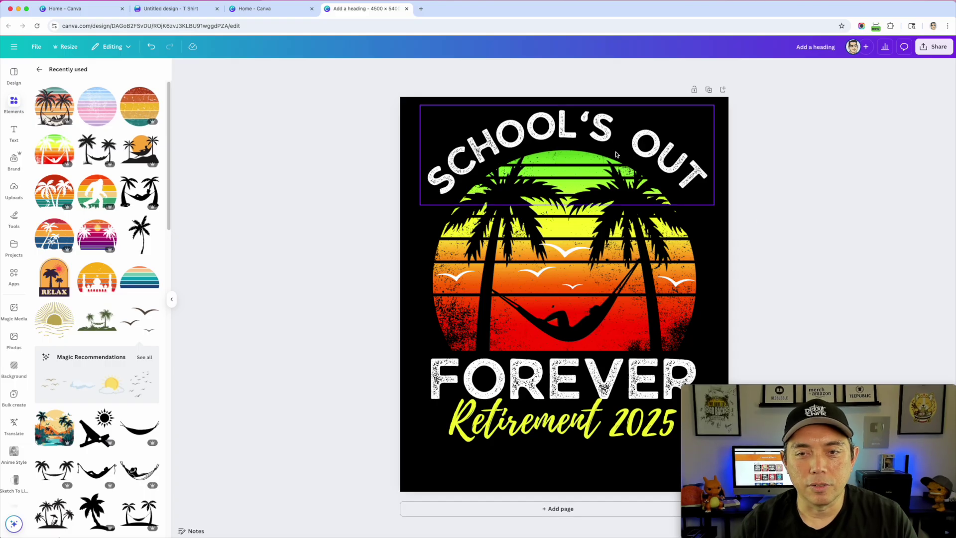
# Step: Enlarge the arched "SCHOOL'S OUT" text to font size 414
pyautogui.click(506, 143)
pyautogui.click(505, 142)
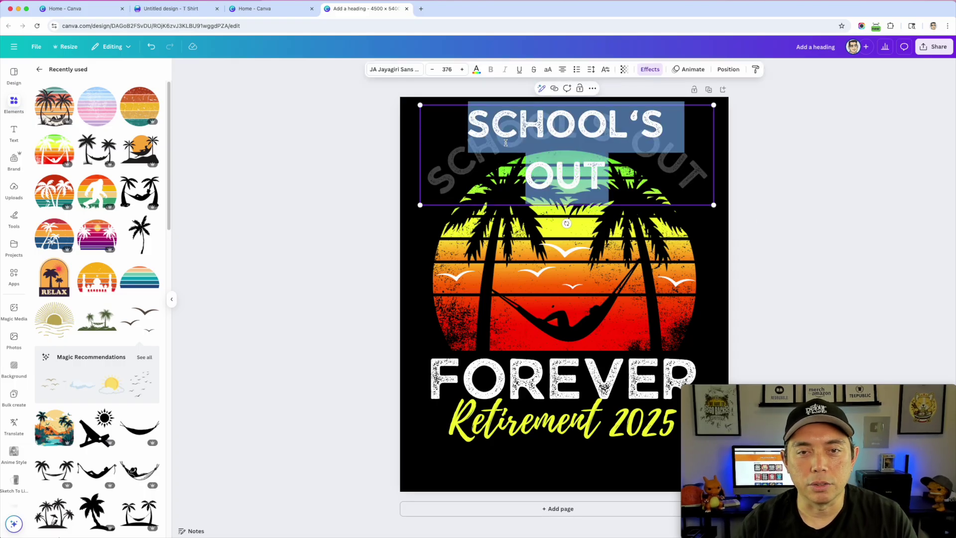
pyautogui.click(461, 69)
pyautogui.click(461, 69)
pyautogui.click(462, 69)
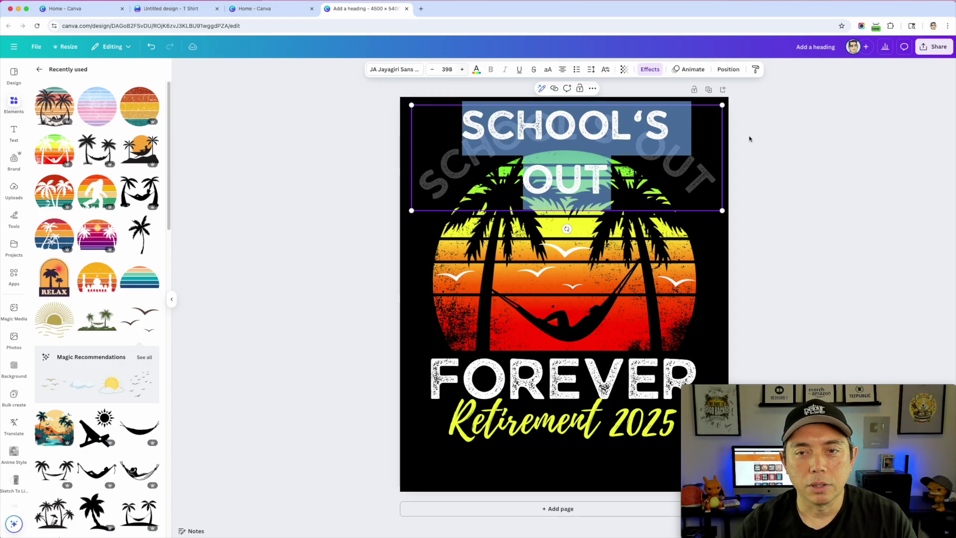
pyautogui.click(819, 155)
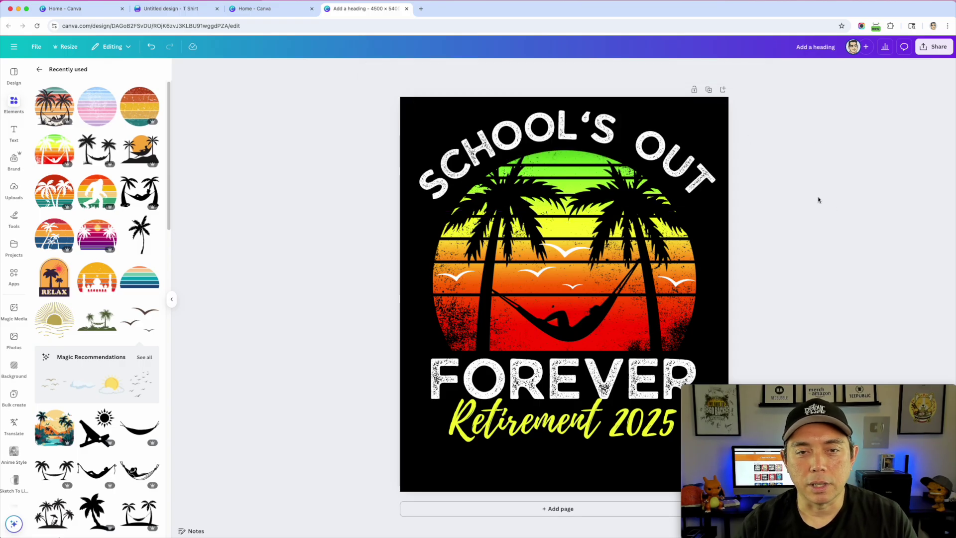
pyautogui.click(573, 384)
pyautogui.click(482, 139)
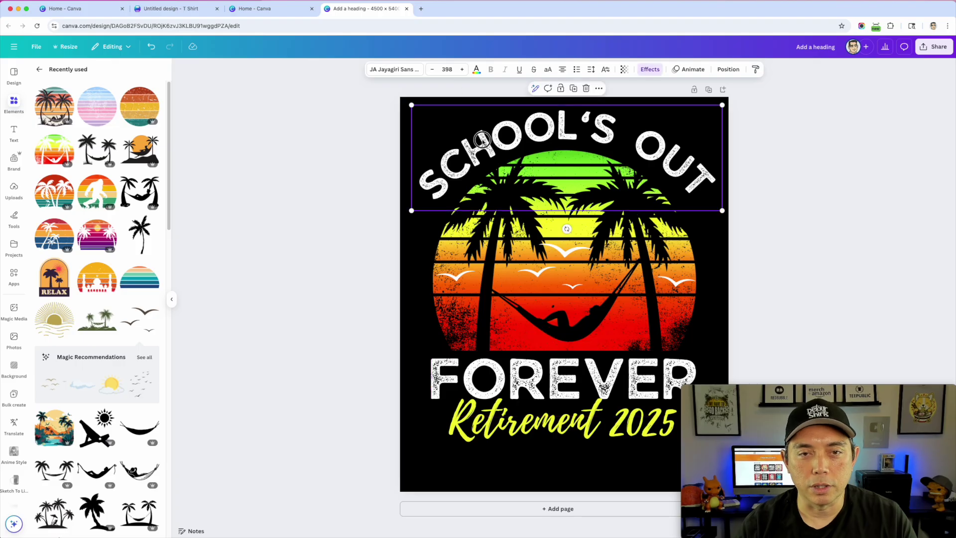
pyautogui.click(482, 140)
pyautogui.click(462, 69)
pyautogui.click(462, 69)
pyautogui.click(462, 69)
pyautogui.click(943, 211)
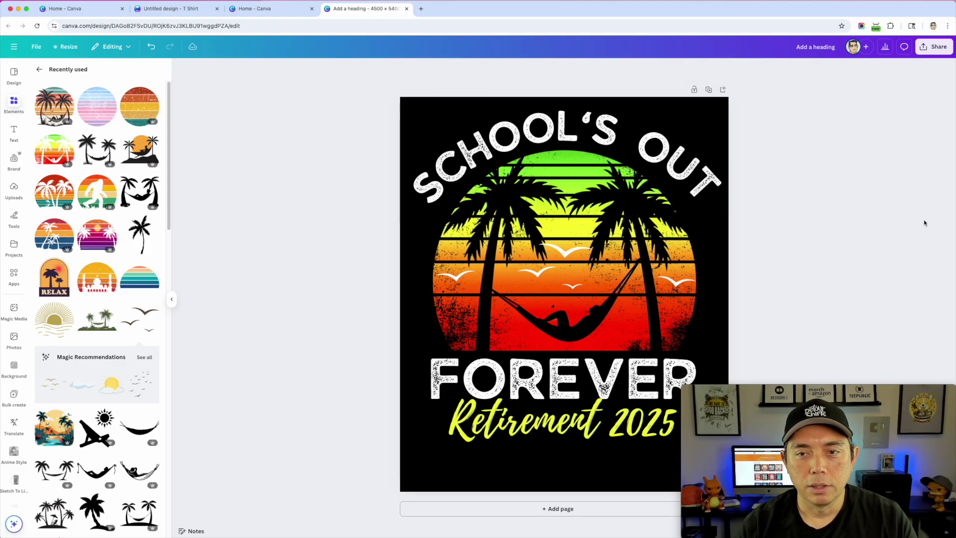
# Step: Nudge the sunset, "FOREVER" and "Retirement 2025" slightly left to center them under the arched text
pyautogui.click(696, 177)
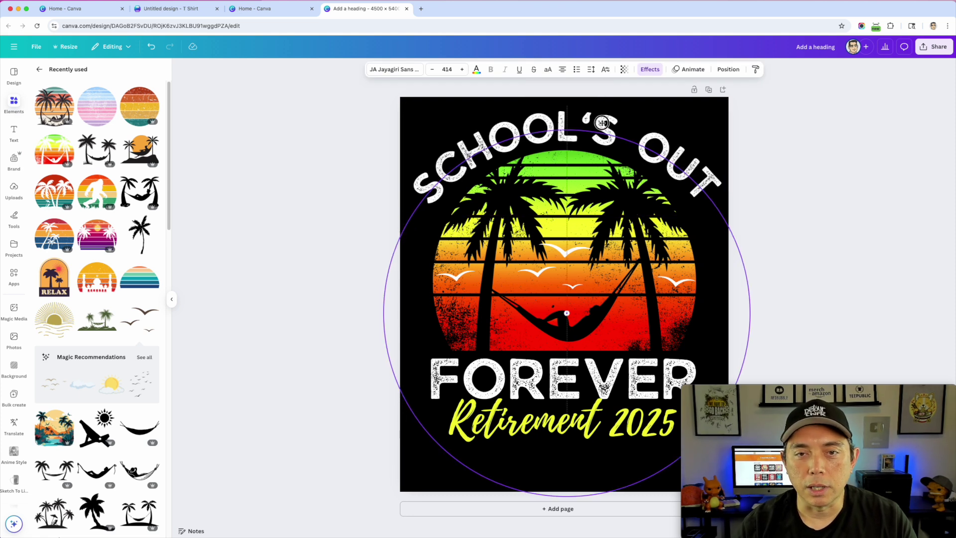
pyautogui.click(585, 254)
pyautogui.moveTo(631, 279); pyautogui.dragTo(629, 279)
pyautogui.click(619, 372)
pyautogui.moveTo(594, 438); pyautogui.dragTo(585, 435)
pyautogui.click(780, 285)
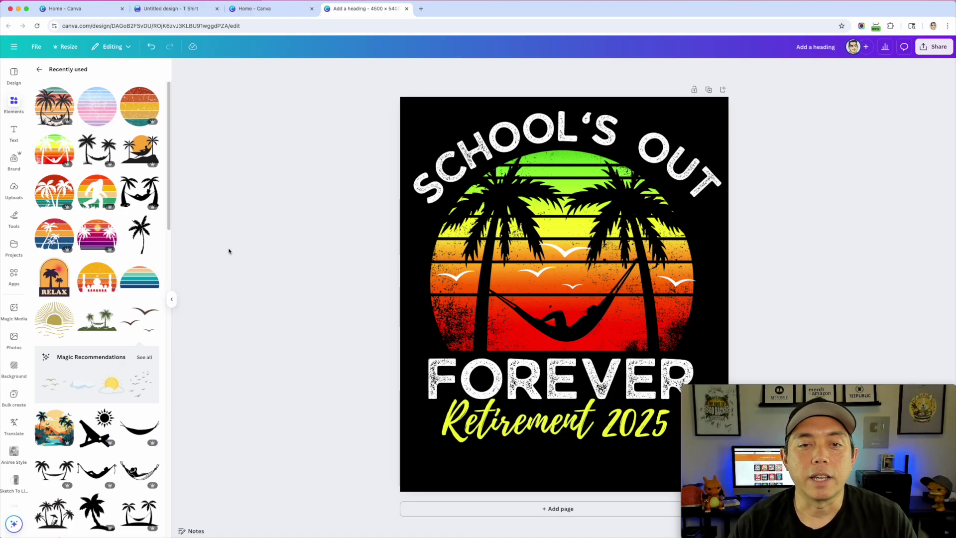
# Step: Preview the design on violet, dark blue, dark gray, teal and bright red page backgrounds
pyautogui.click(412, 107)
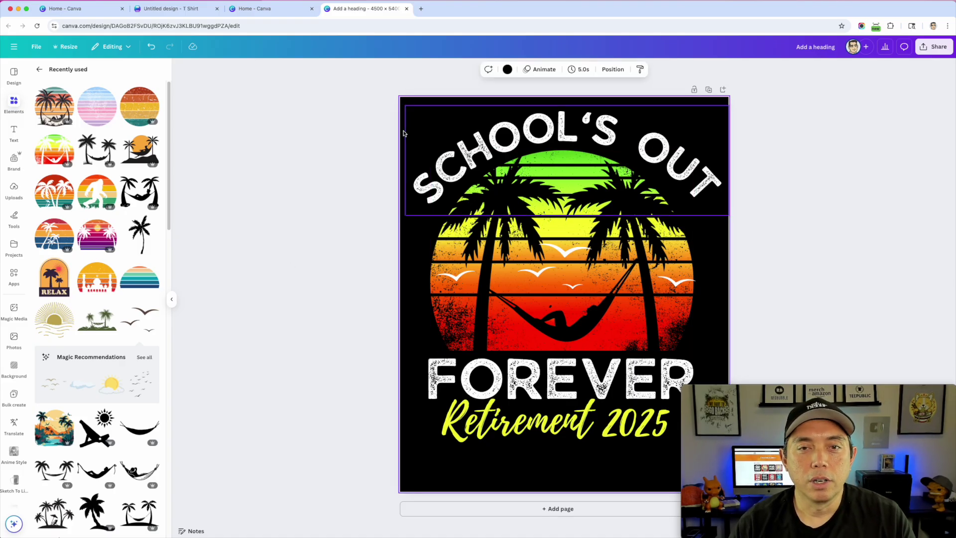
pyautogui.click(507, 70)
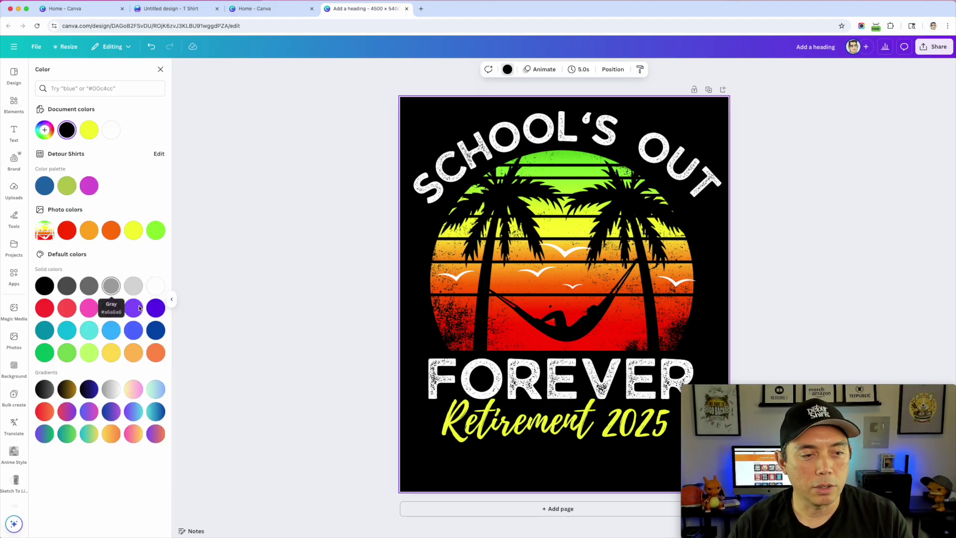
pyautogui.click(156, 310)
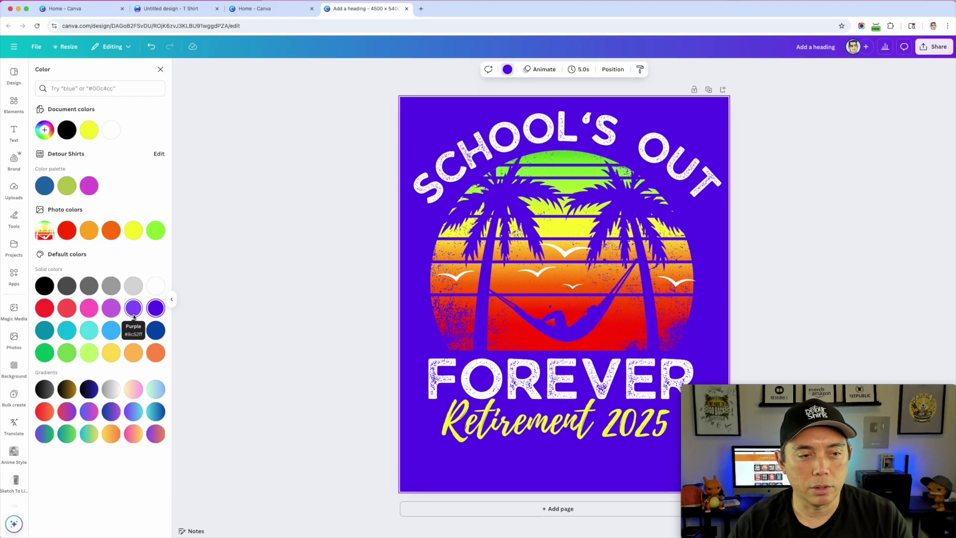
pyautogui.click(155, 330)
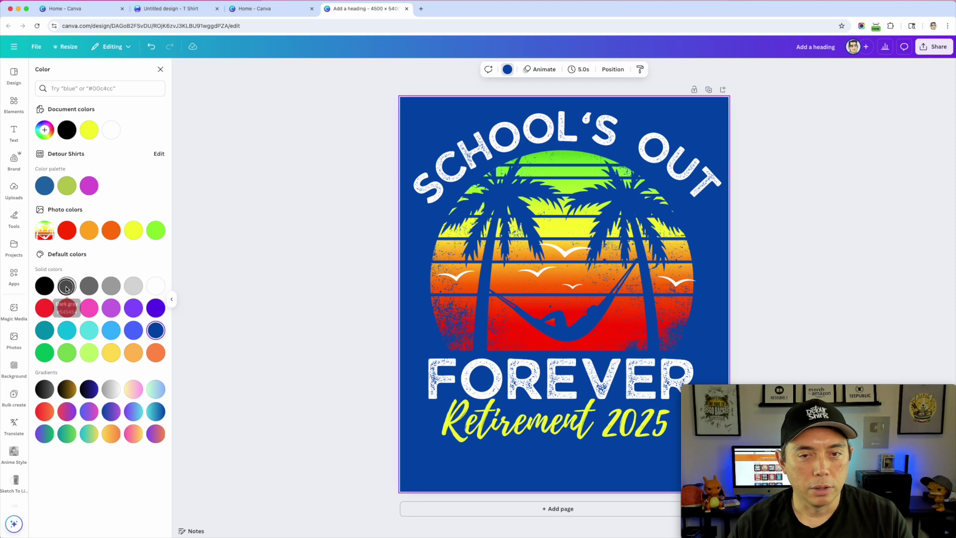
pyautogui.click(67, 286)
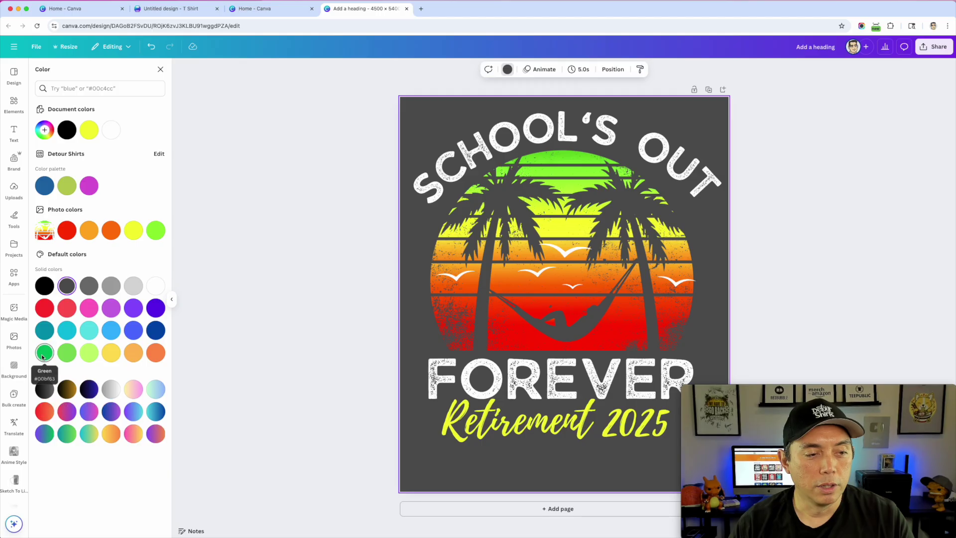
pyautogui.click(44, 332)
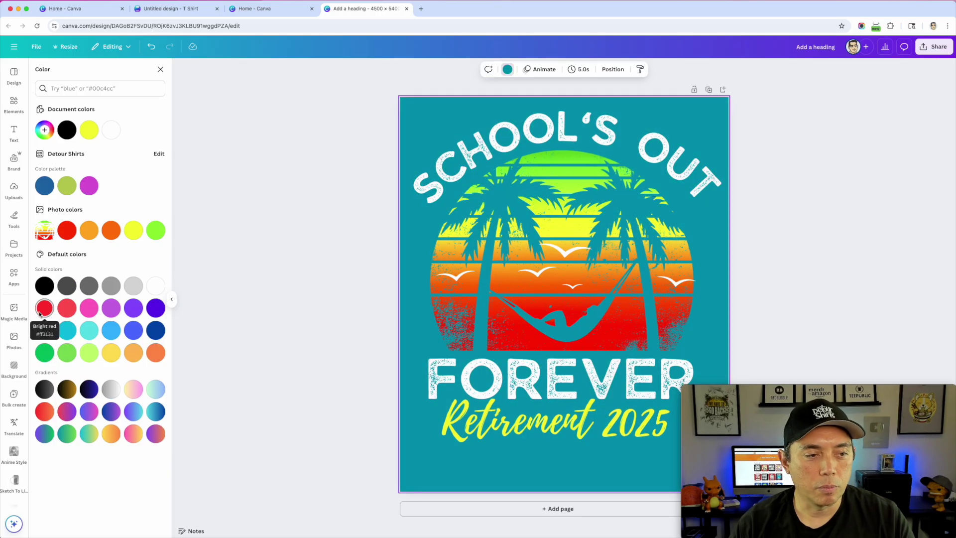
pyautogui.click(45, 310)
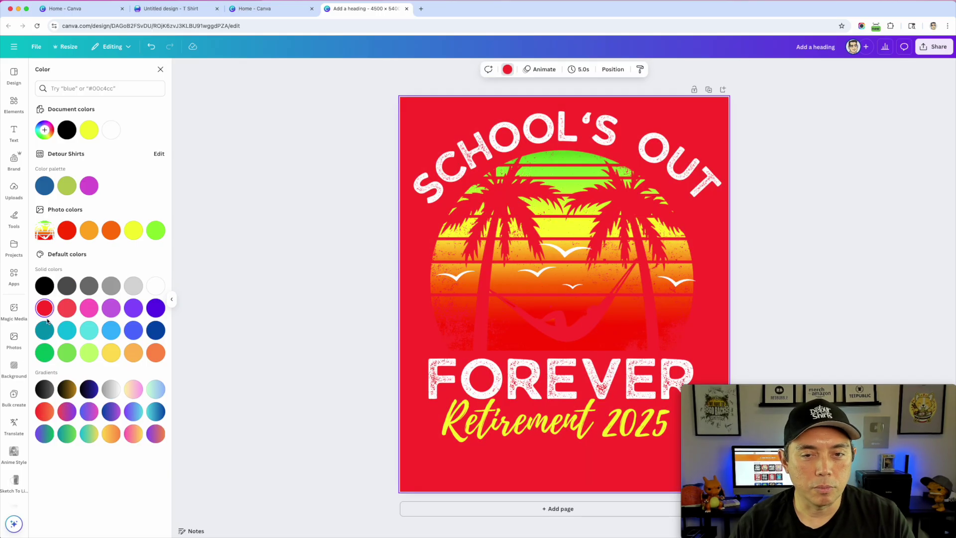
# Step: Test custom maroon, navy and green shades as the page background, finishing on dark green #086221
pyautogui.click(44, 130)
pyautogui.click(143, 193)
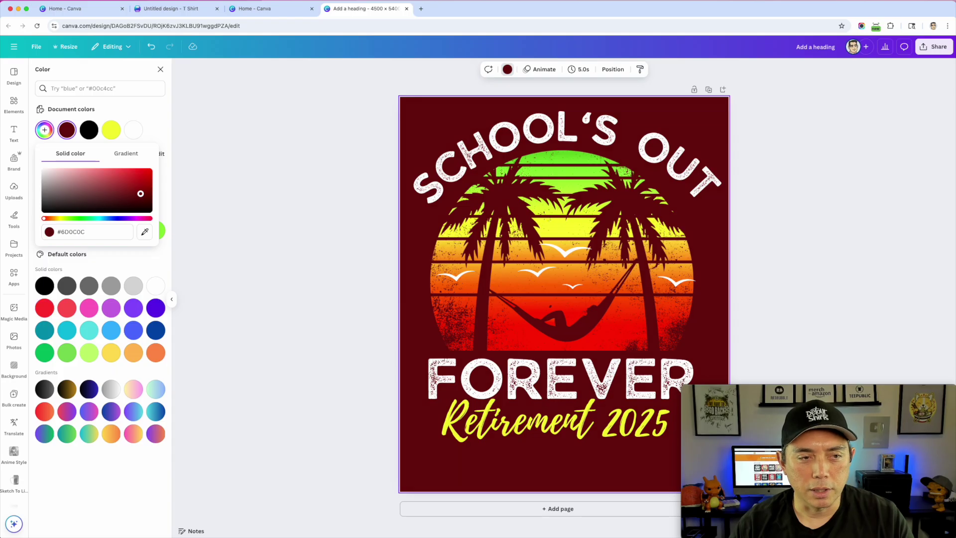
pyautogui.click(114, 218)
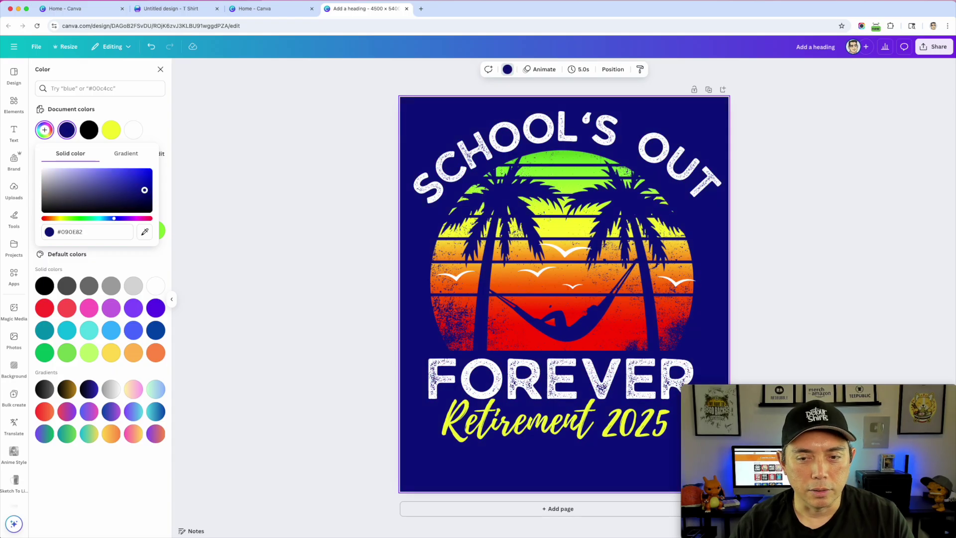
pyautogui.click(138, 218)
pyautogui.moveTo(147, 218); pyautogui.dragTo(157, 222)
pyautogui.click(84, 219)
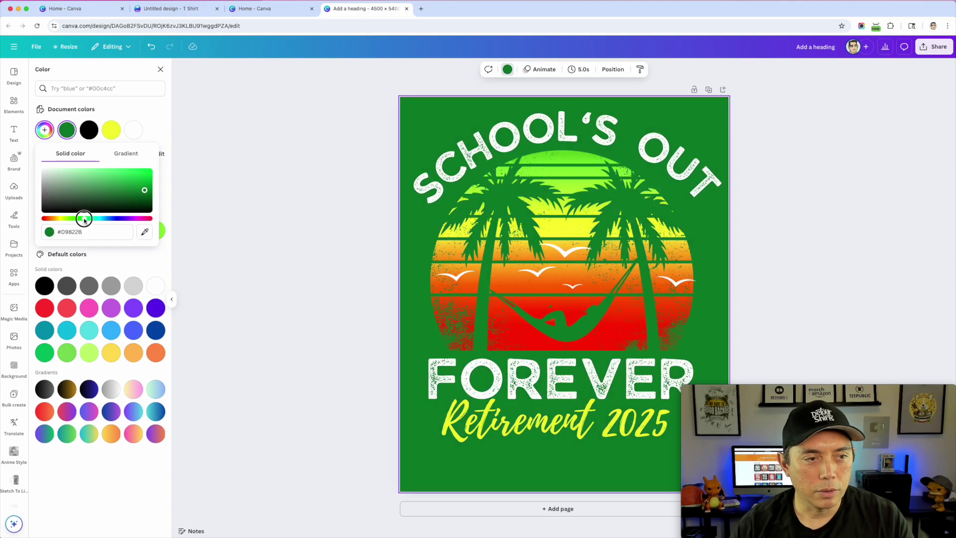
pyautogui.click(143, 195)
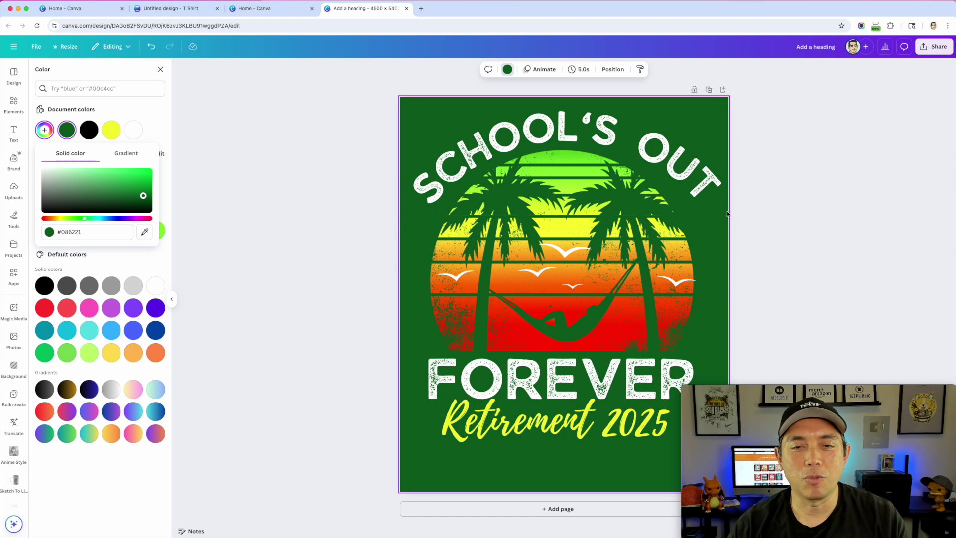
# Step: Replace the arched "SCHOOL'S OUT" text with "OFFICIALLY" in capitals
pyautogui.doubleClick(503, 147)
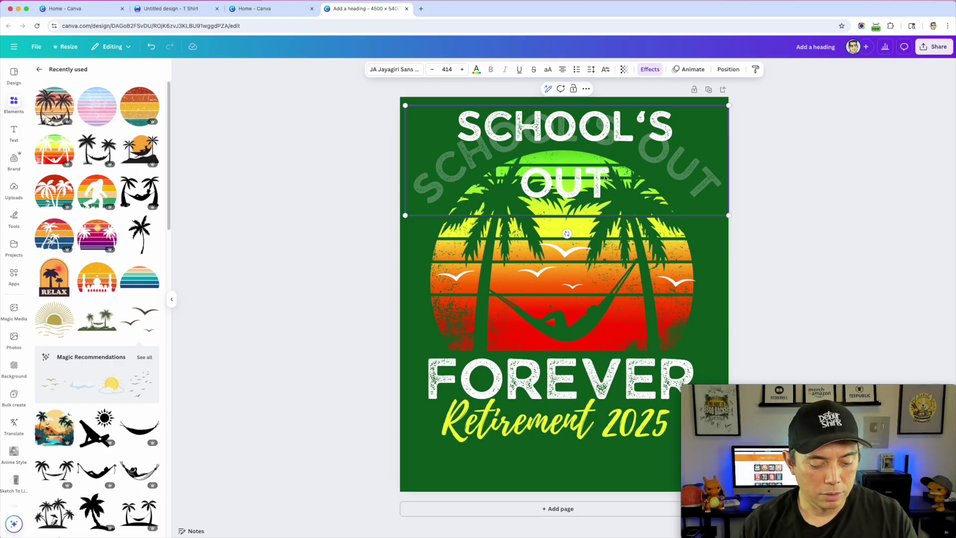
pyautogui.press('super+a')
pyautogui.write('Off')
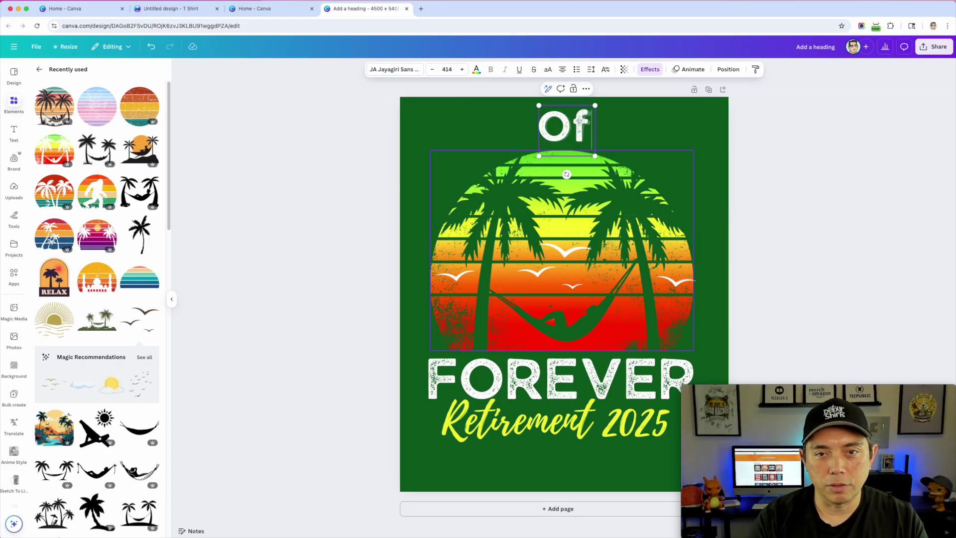
pyautogui.press('BackSpace')
pyautogui.press('BackSpace')
pyautogui.press('capslock')
pyautogui.write('FFICIALLY')
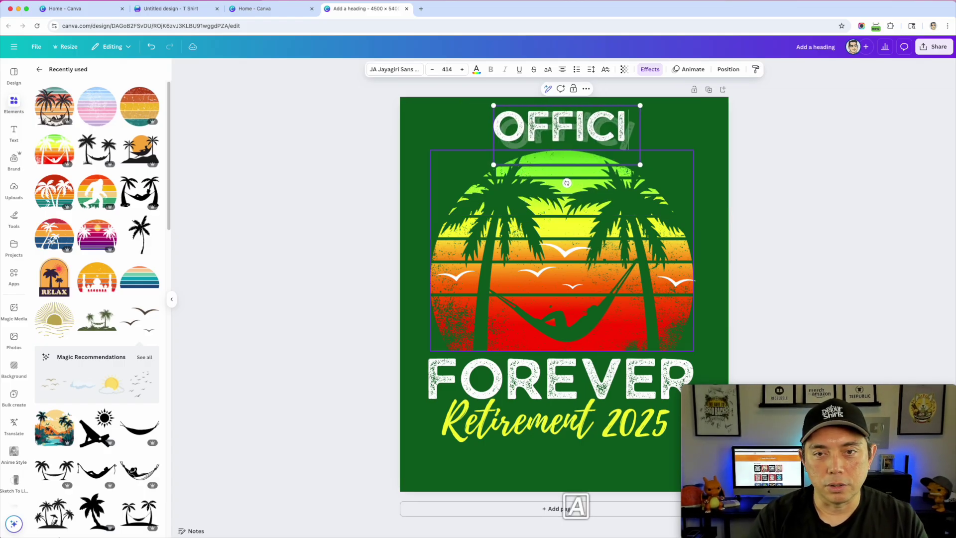
pyautogui.click(744, 195)
# Step: Replace "FOREVER" with "RETIRED" and delete the "Retirement 2025" line
pyautogui.doubleClick(545, 376)
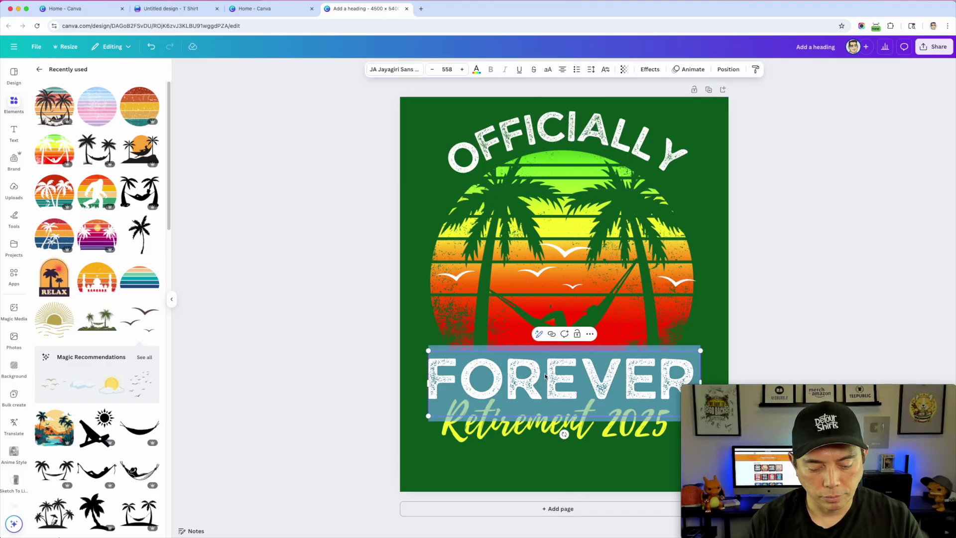
pyautogui.write('RETIRED')
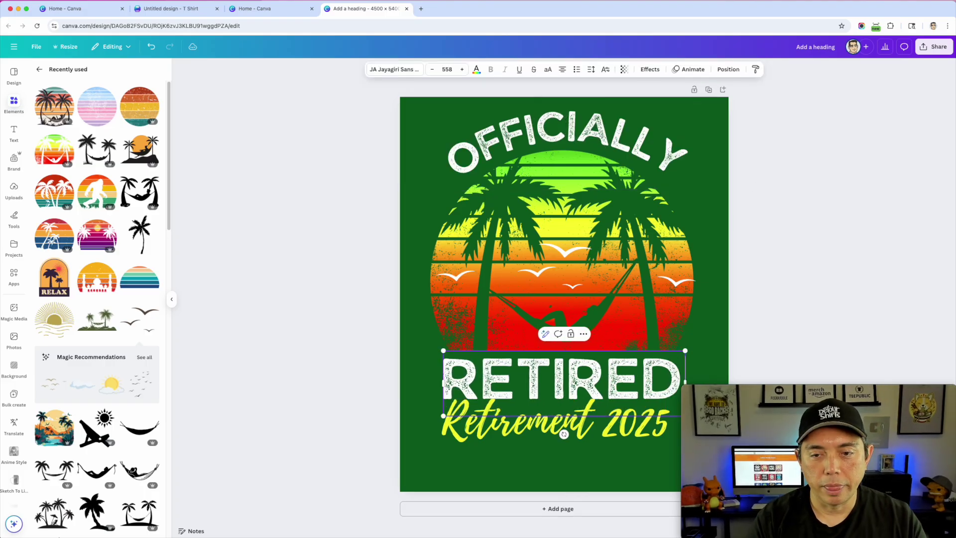
pyautogui.click(494, 435)
pyautogui.press('Delete')
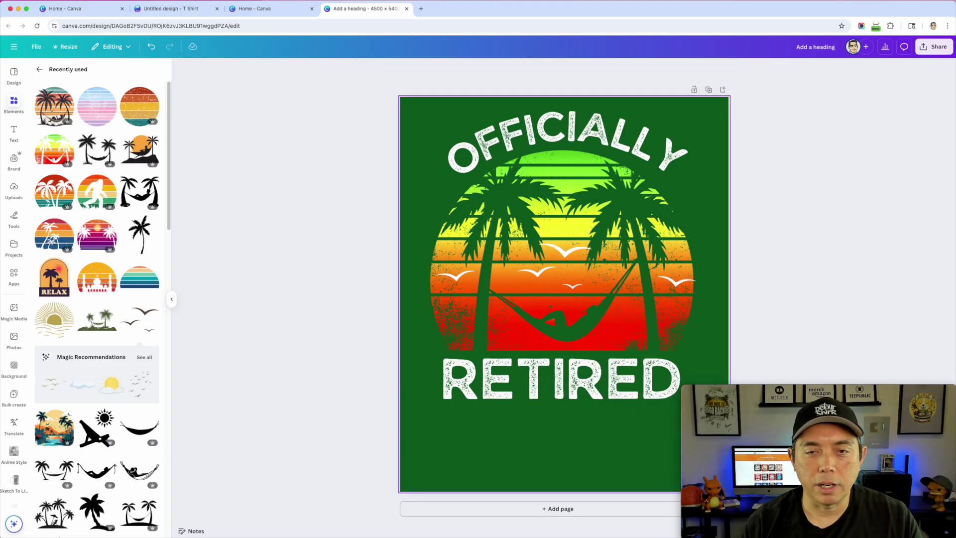
# Step: Enlarge the arched "OFFICIALLY" text to font size 482
pyautogui.doubleClick(490, 131)
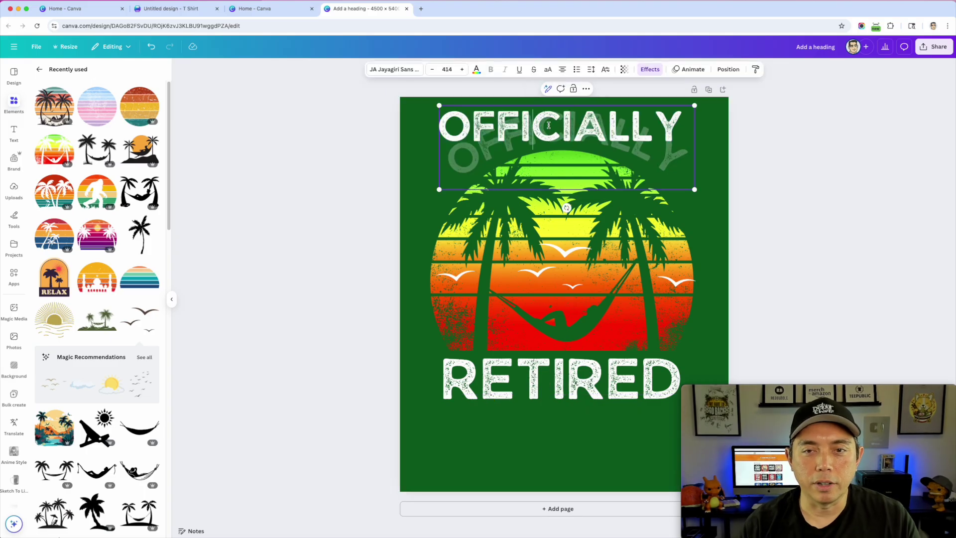
pyautogui.click(463, 69)
pyautogui.click(463, 70)
pyautogui.click(463, 69)
pyautogui.click(463, 70)
pyautogui.click(463, 70)
pyautogui.click(463, 70)
pyautogui.click(463, 70)
pyautogui.click(463, 70)
pyautogui.click(463, 70)
pyautogui.click(463, 70)
pyautogui.click(463, 70)
pyautogui.click(463, 70)
pyautogui.click(463, 70)
pyautogui.click(463, 70)
pyautogui.click(463, 70)
pyautogui.click(463, 70)
pyautogui.click(463, 69)
pyautogui.click(463, 70)
pyautogui.click(463, 70)
pyautogui.click(463, 69)
pyautogui.click(463, 69)
pyautogui.click(463, 69)
pyautogui.click(464, 70)
pyautogui.click(463, 69)
pyautogui.click(463, 69)
pyautogui.click(463, 70)
pyautogui.click(463, 69)
pyautogui.click(463, 70)
pyautogui.click(463, 69)
pyautogui.click(463, 70)
pyautogui.click(463, 70)
pyautogui.click(463, 70)
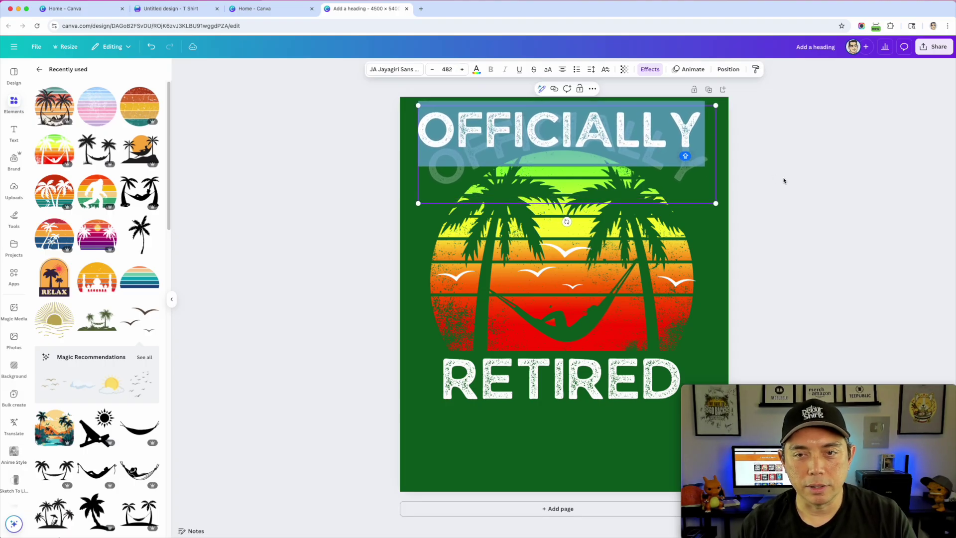
pyautogui.click(789, 179)
# Step: Nudge "OFFICIALLY" slightly up and left, and increase its curve to 66 to follow the sunset
pyautogui.click(630, 148)
pyautogui.moveTo(629, 148); pyautogui.dragTo(627, 146)
pyautogui.click(649, 70)
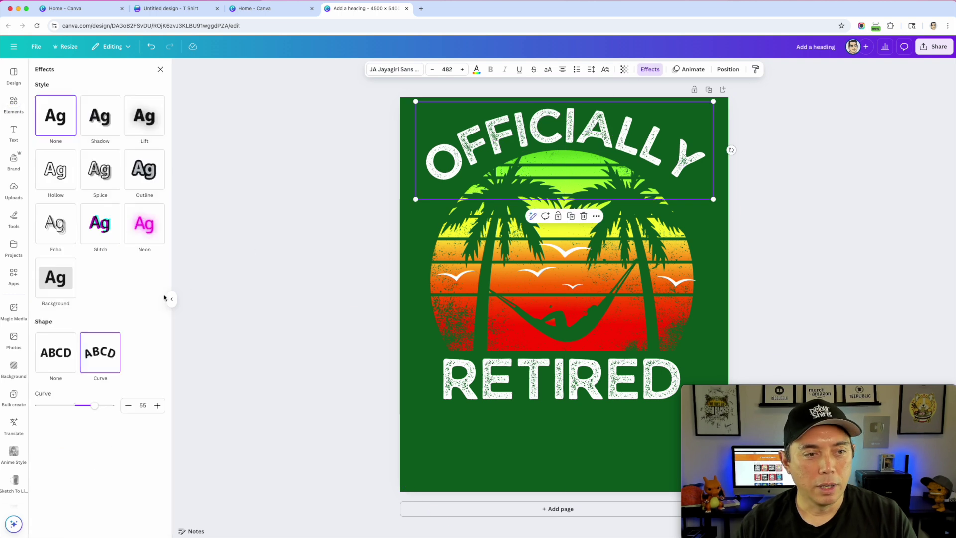
pyautogui.moveTo(94, 406); pyautogui.dragTo(98, 406)
pyautogui.click(577, 298)
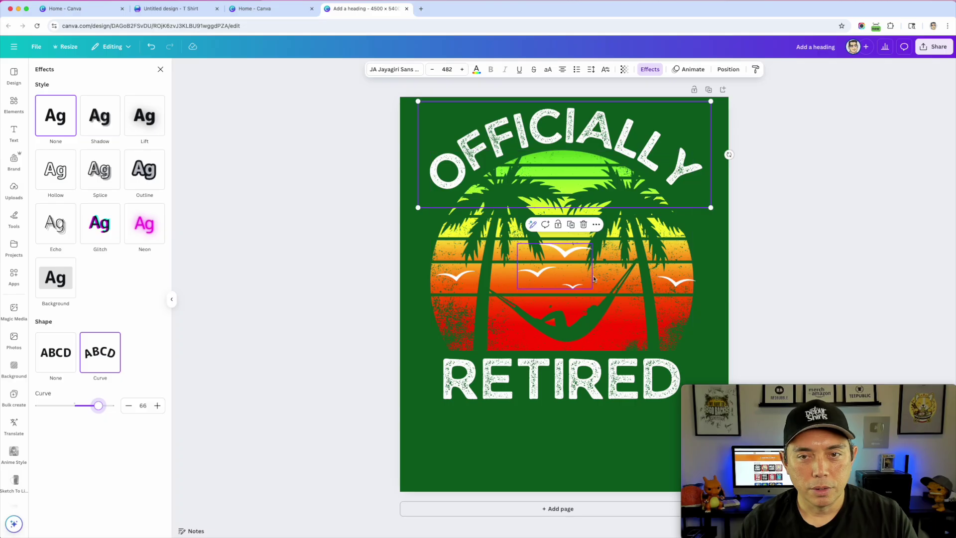
pyautogui.click(855, 244)
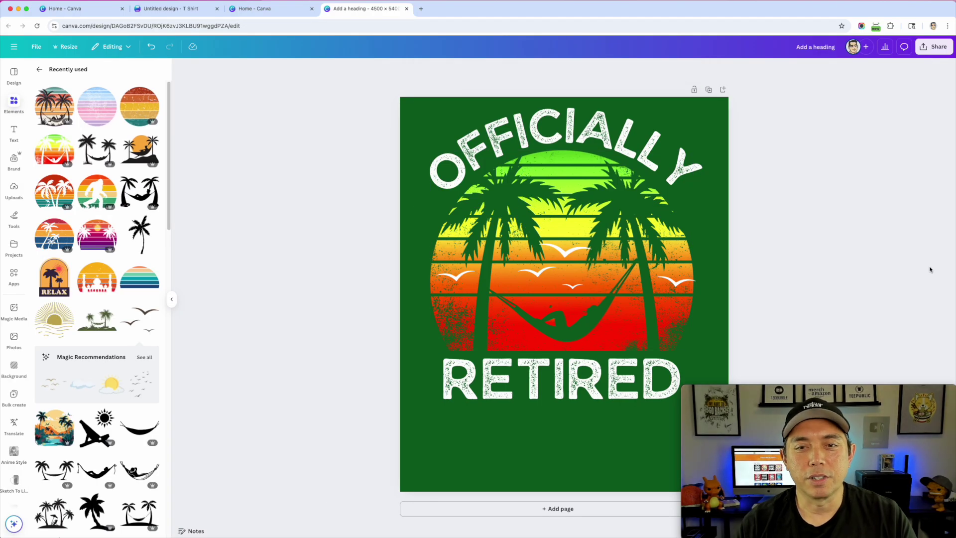
pyautogui.click(612, 262)
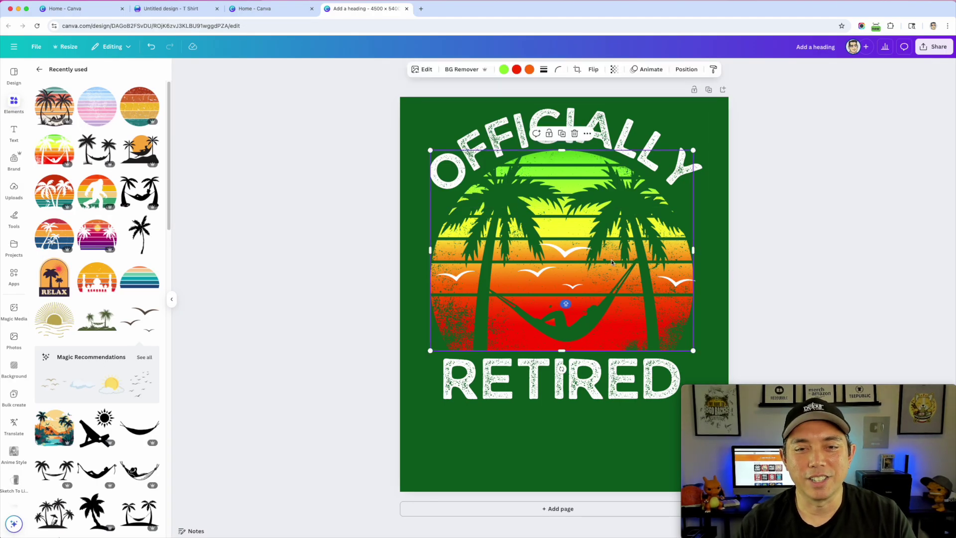
pyautogui.click(637, 131)
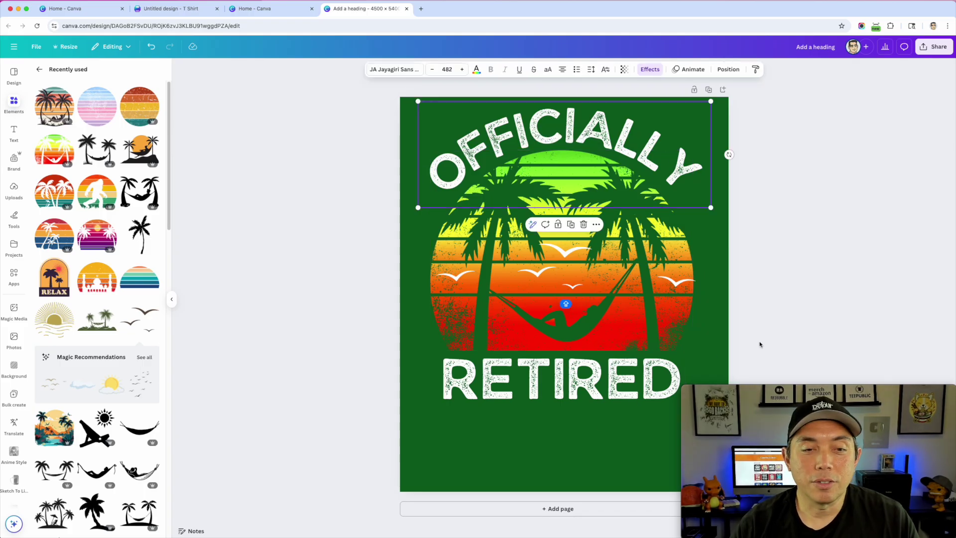
pyautogui.click(530, 381)
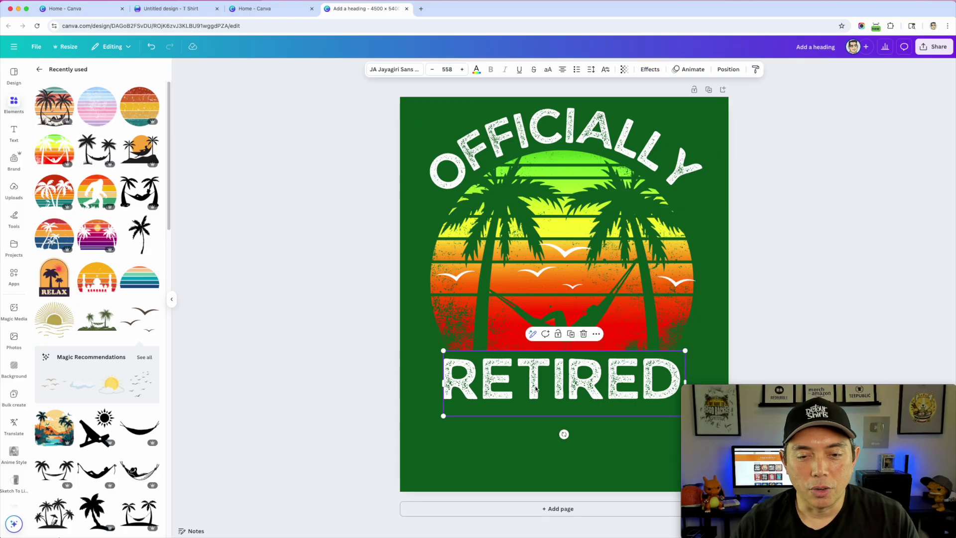
pyautogui.click(536, 388)
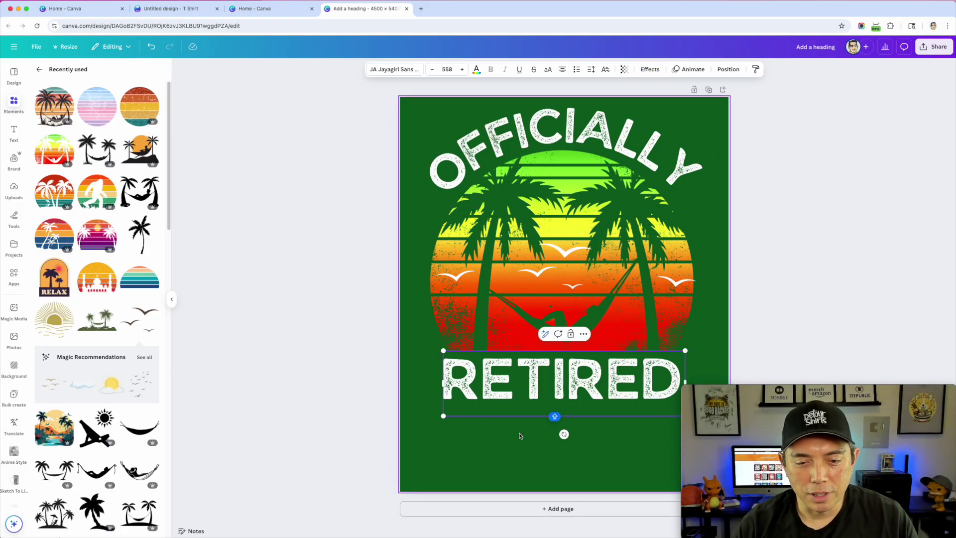